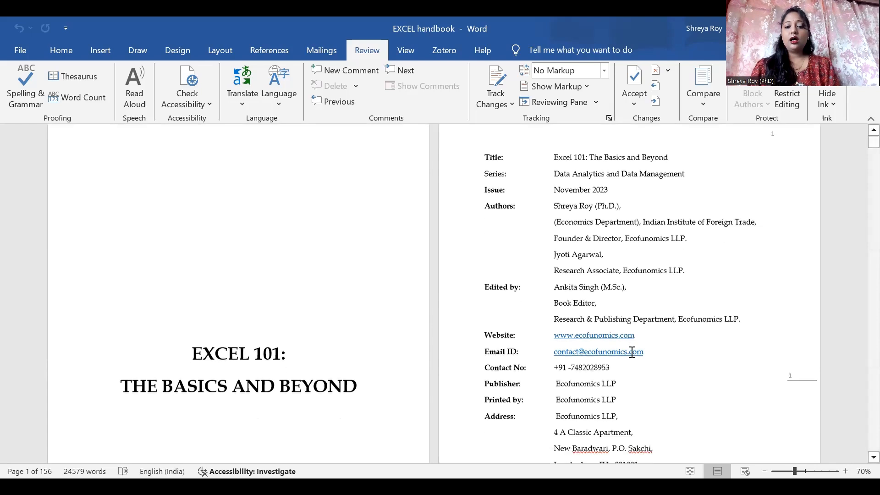
# Step: Look through the Excel handbook's publication details, contact lines, table of contents and opening chapters
pyautogui.scroll(-2, 614, 353)
pyautogui.moveTo(485, 295); pyautogui.dragTo(641, 327)
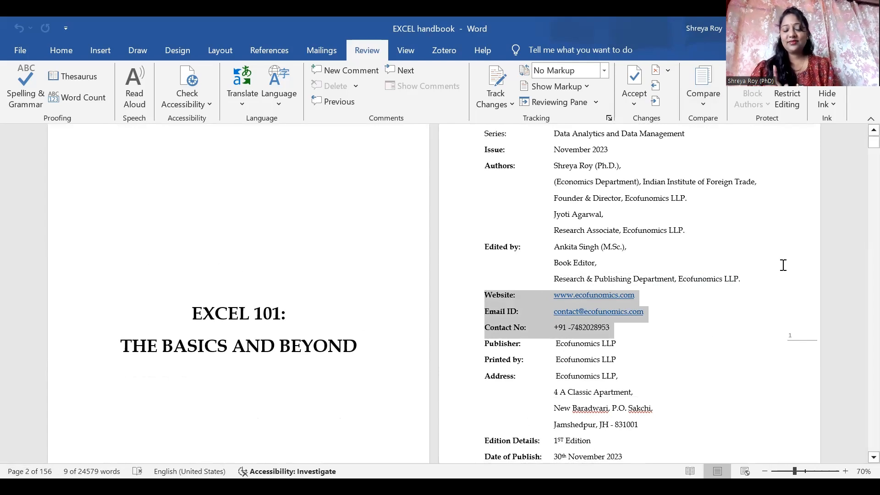
pyautogui.scroll(-5, 861, 159)
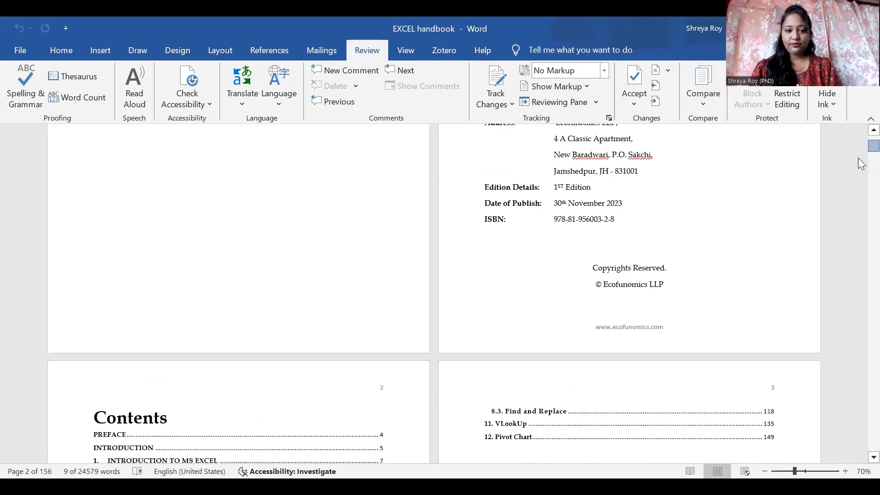
pyautogui.scroll(-10, 861, 160)
pyautogui.scroll(-18, 542, 291)
pyautogui.scroll(2, 541, 292)
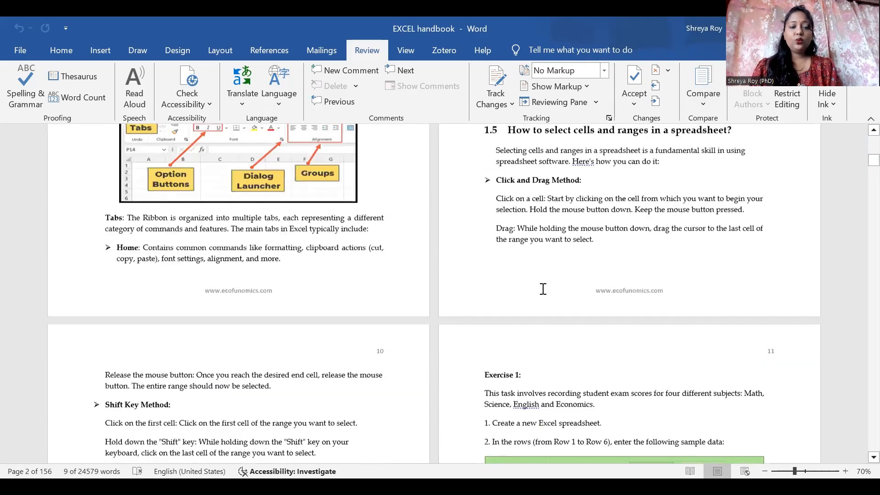
pyautogui.scroll(4, 542, 291)
pyautogui.scroll(7, 543, 279)
pyautogui.scroll(4, 544, 275)
# Step: Return to the handbook's table of contents and follow the entry for chapter 9, Logical If Functions
pyautogui.moveTo(862, 157); pyautogui.dragTo(862, 148)
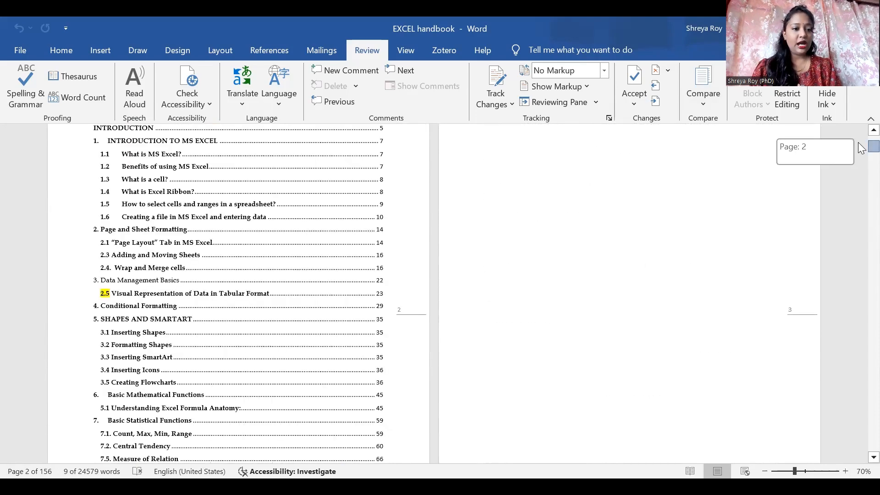
pyautogui.scroll(-5, 118, 410)
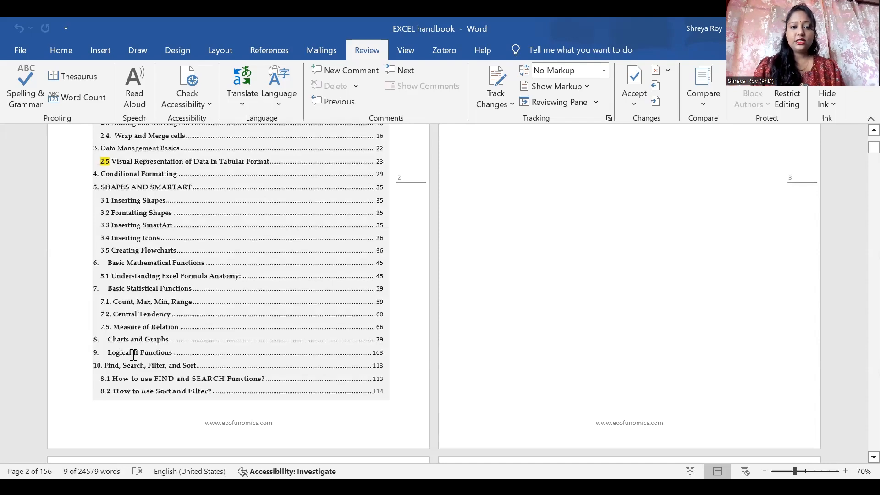
pyautogui.keyDown('ctrl'); pyautogui.click(138, 353); pyautogui.keyUp('ctrl')
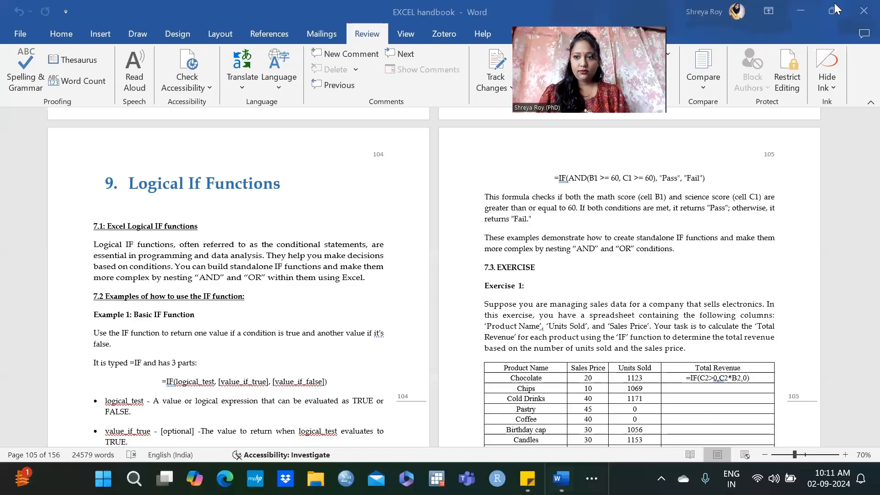
# Step: Switch to the Class 19-20 workbook in Excel, putting the handbook away and maximizing the workbook window
pyautogui.moveTo(835, 4)
pyautogui.click(735, 106)
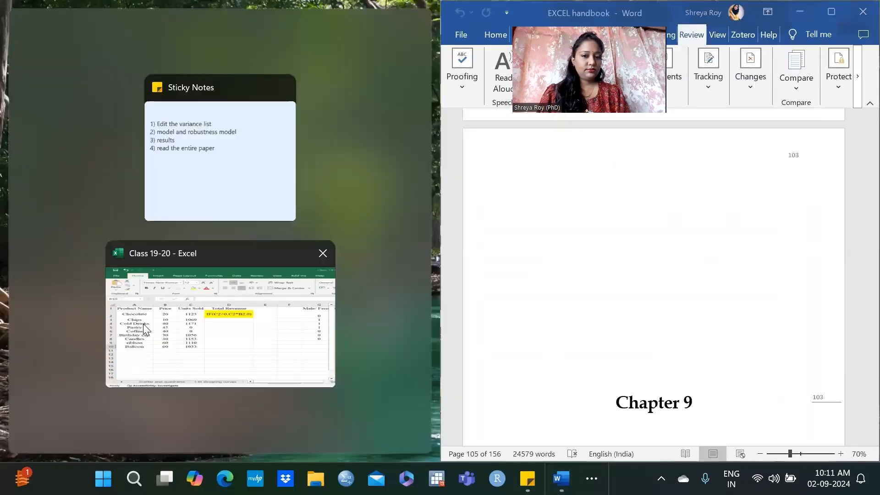
pyautogui.click(143, 324)
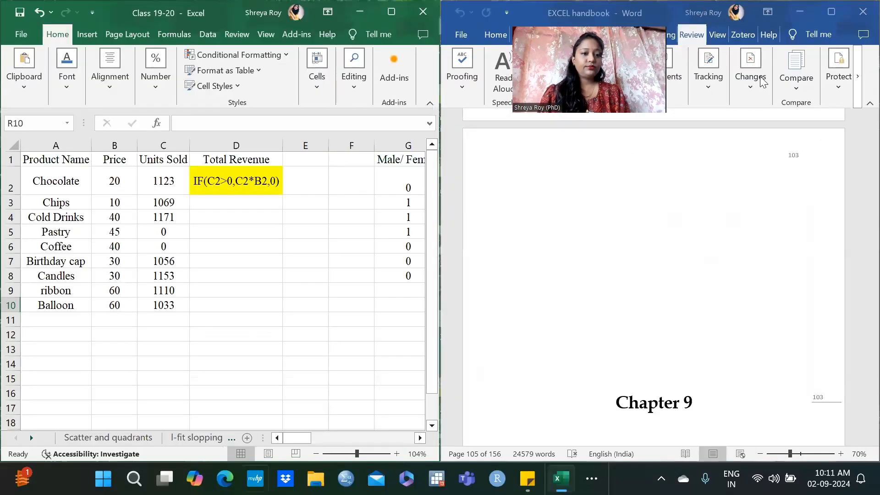
pyautogui.click(810, 10)
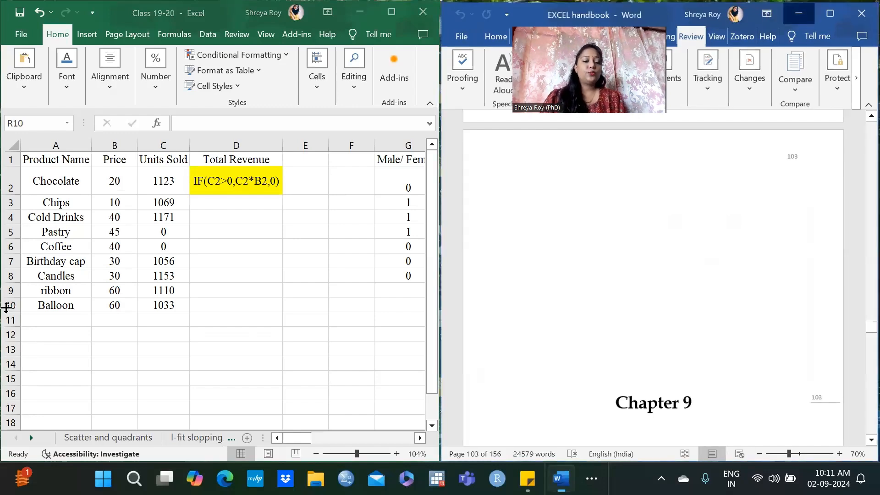
pyautogui.click(391, 12)
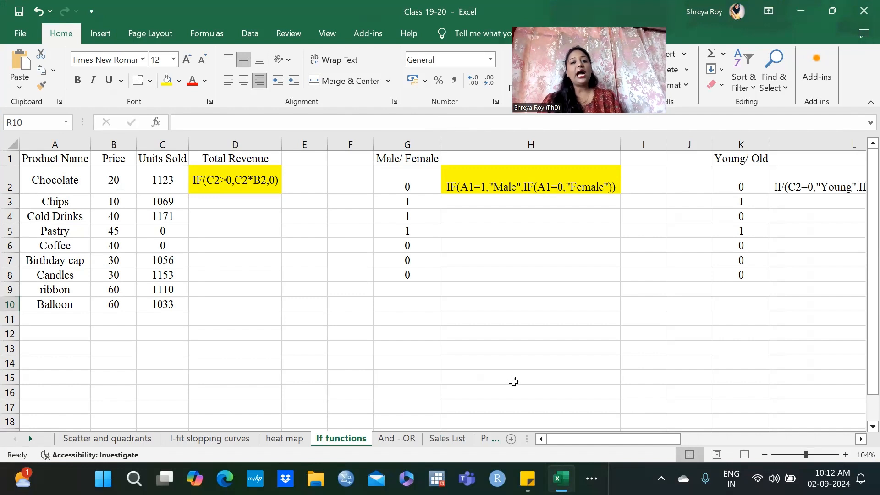
# Step: Examine the If functions sheet's Male/Female codes, price and units sold data, car model years and the sample Total Revenue formula
pyautogui.moveTo(403, 183); pyautogui.dragTo(391, 286)
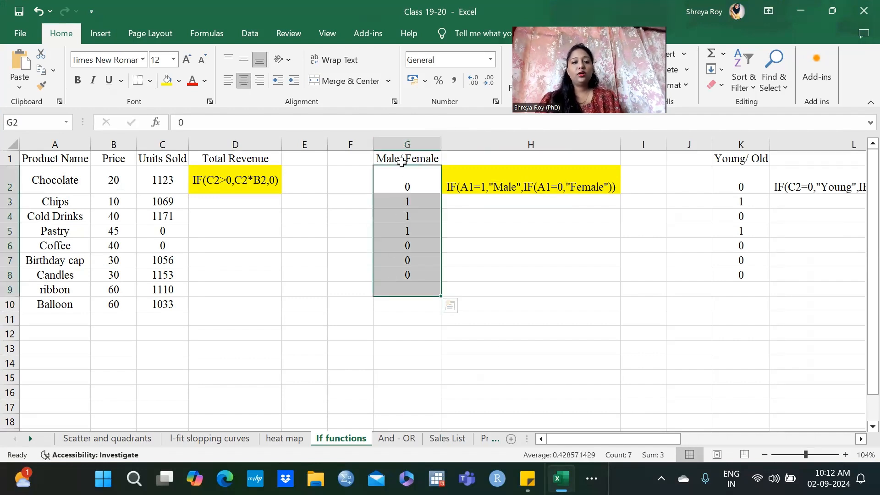
pyautogui.click(403, 181)
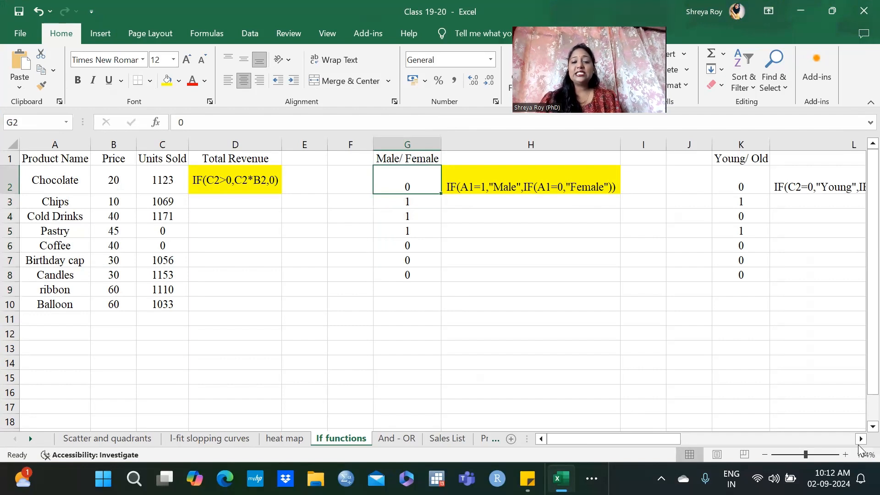
pyautogui.click(415, 201)
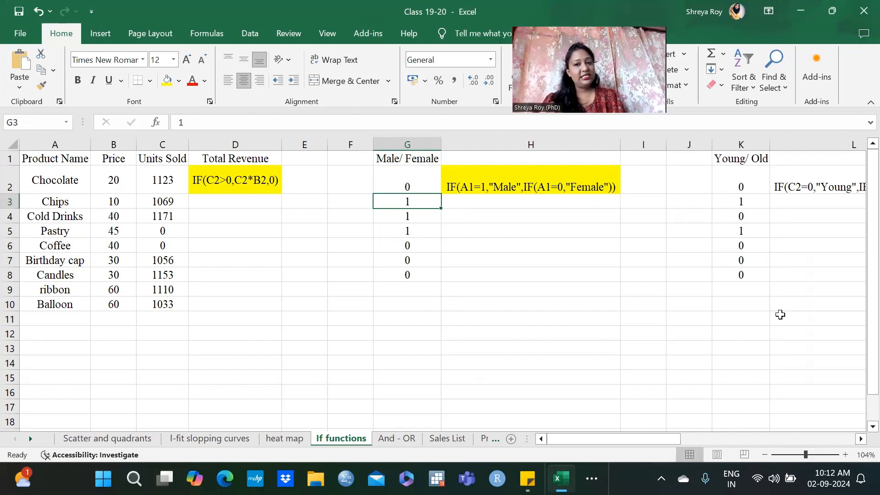
pyautogui.click(204, 278)
pyautogui.click(100, 172)
pyautogui.moveTo(100, 171); pyautogui.dragTo(153, 299)
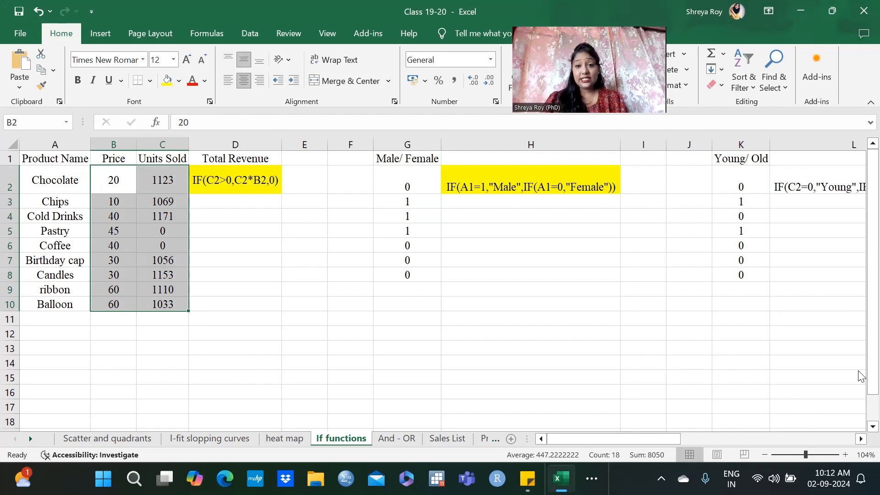
pyautogui.moveTo(651, 439); pyautogui.dragTo(760, 433)
pyautogui.moveTo(511, 180); pyautogui.dragTo(515, 319)
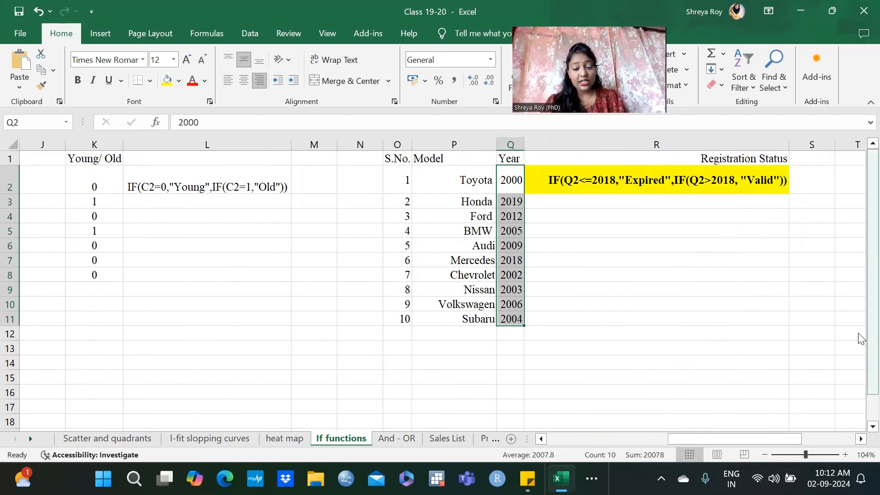
pyautogui.moveTo(669, 438); pyautogui.dragTo(527, 438)
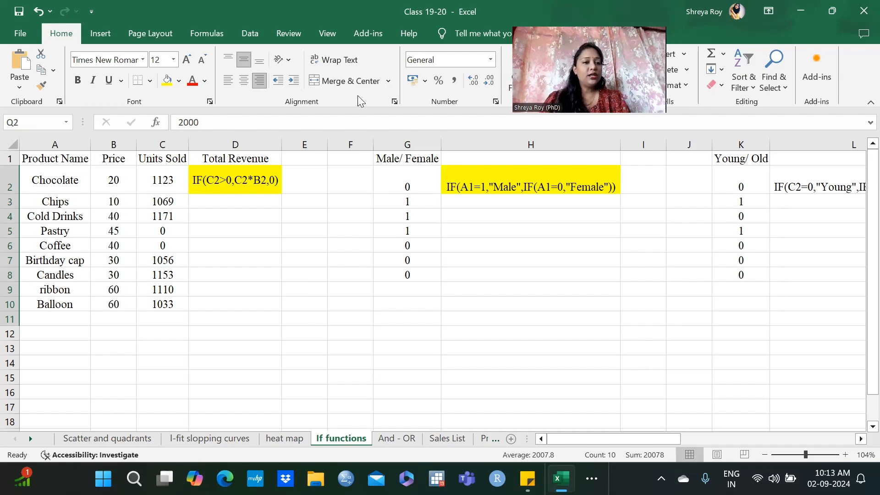
pyautogui.click(235, 260)
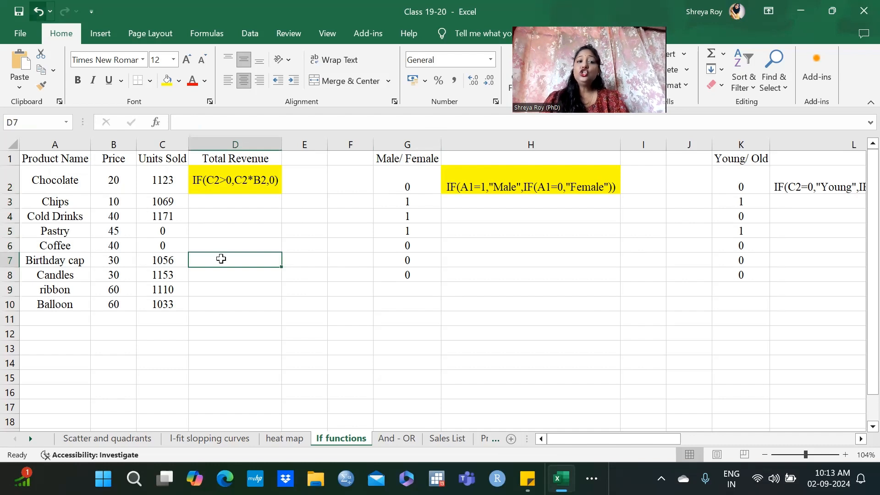
pyautogui.click(162, 180)
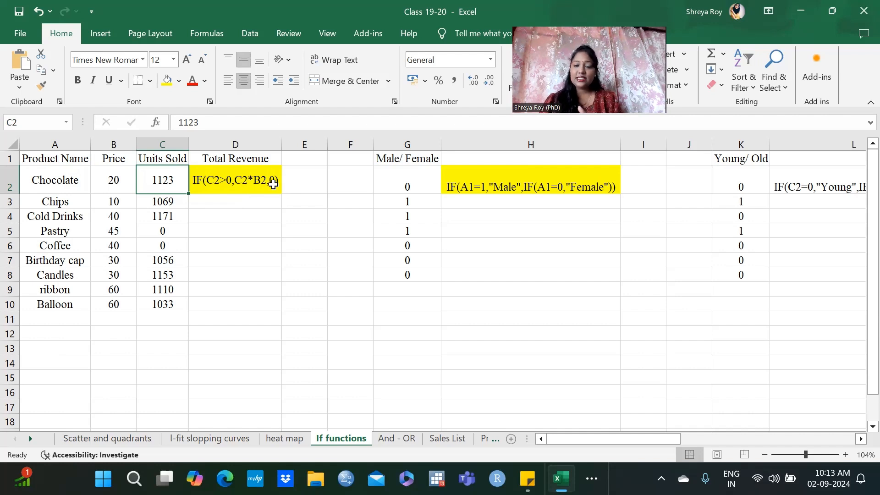
# Step: Calculate the total revenue for Chips by entering =IF(C3>0,C3*B3,0) in cell D3
pyautogui.click(215, 201)
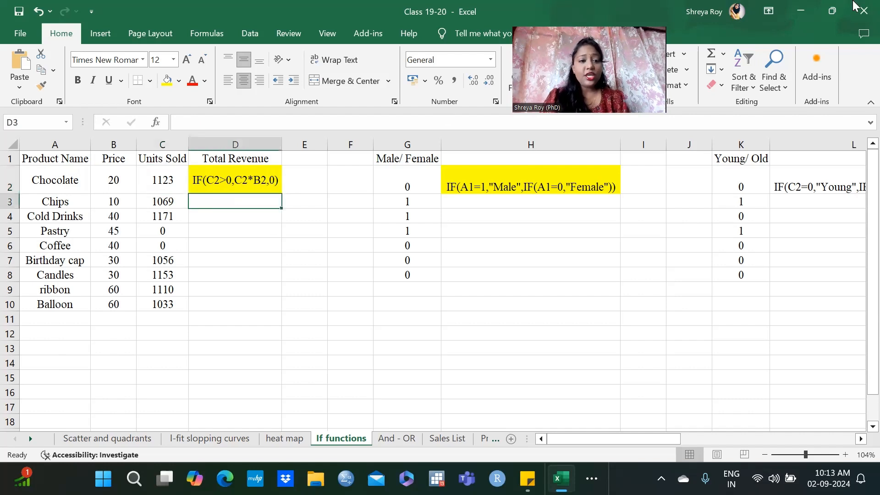
pyautogui.write('=')
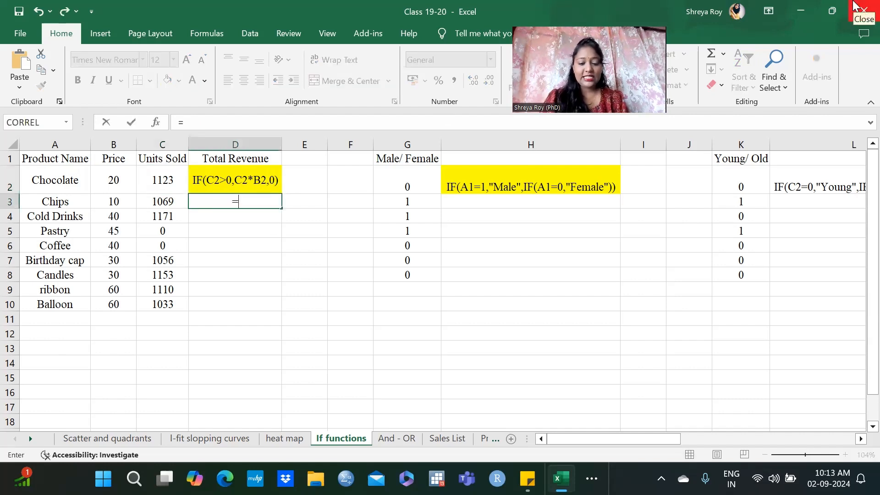
pyautogui.write('if')
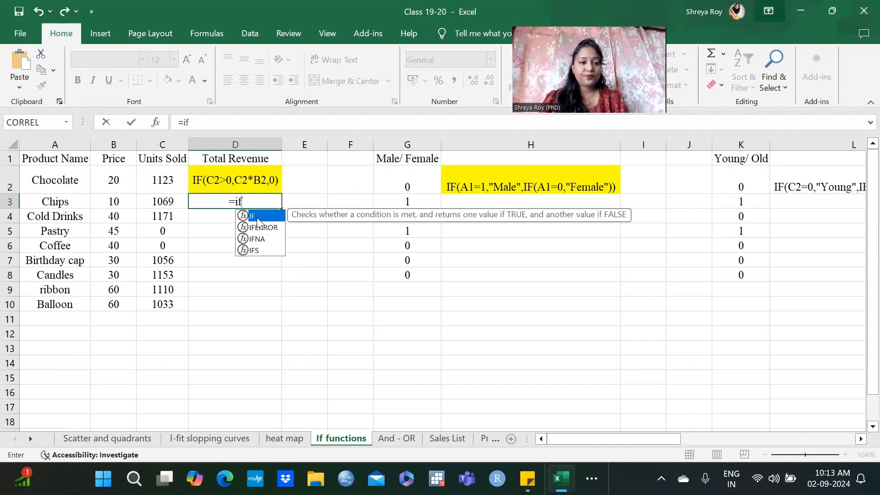
pyautogui.press('Tab')
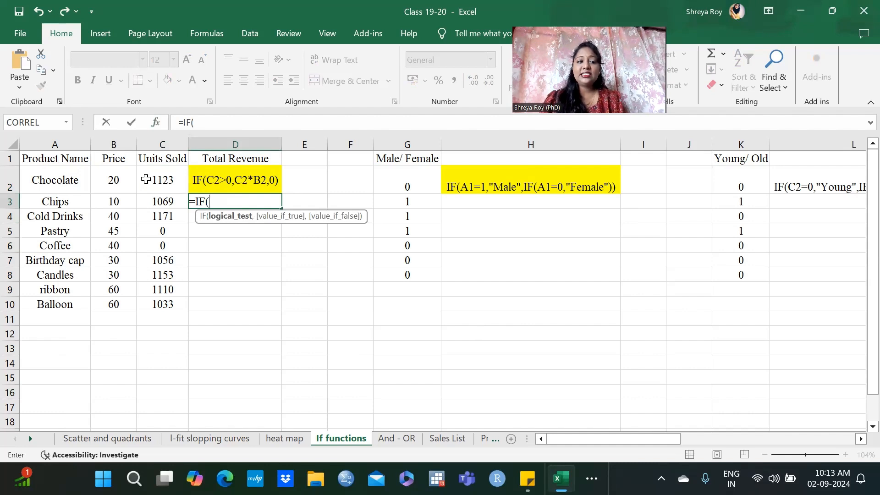
pyautogui.click(173, 200)
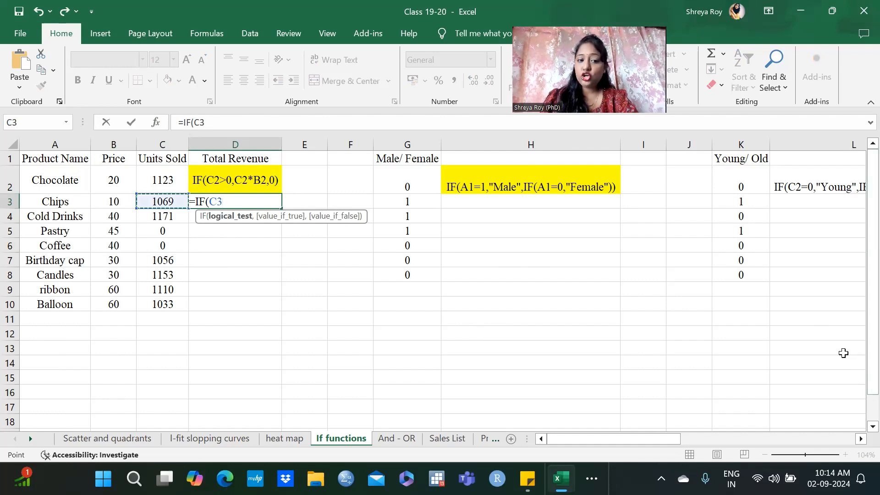
pyautogui.write('>')
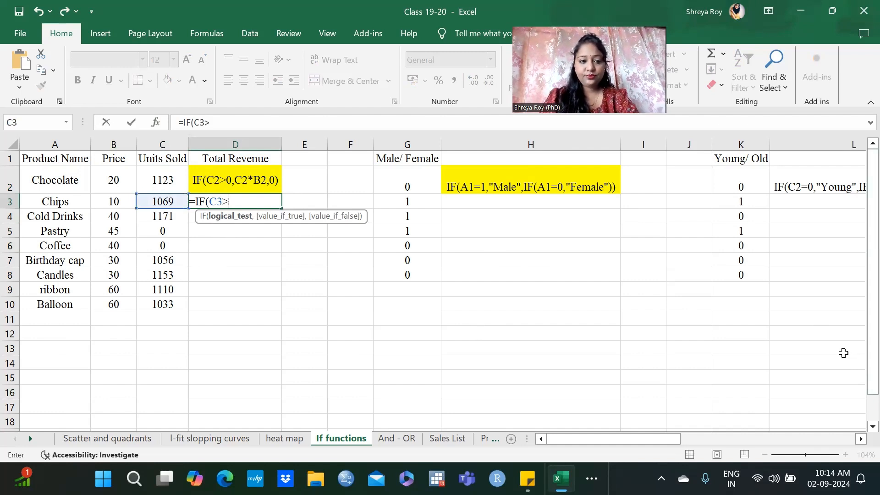
pyautogui.write('0,')
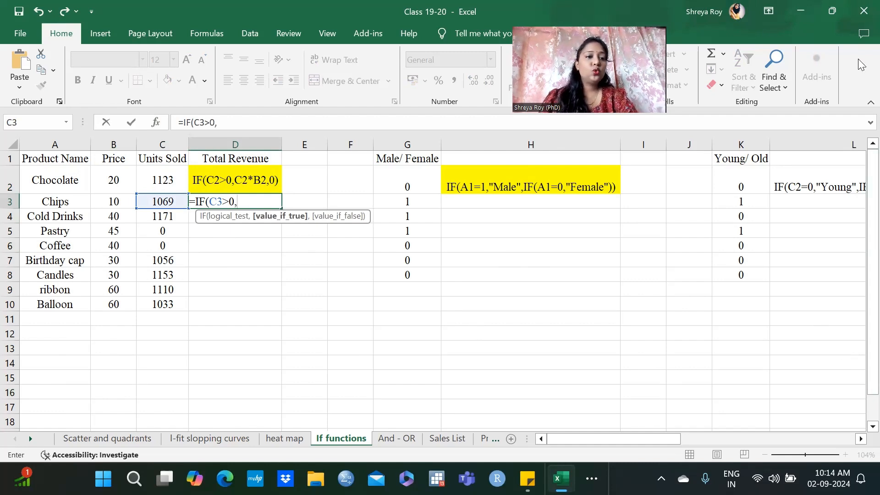
pyautogui.click(167, 198)
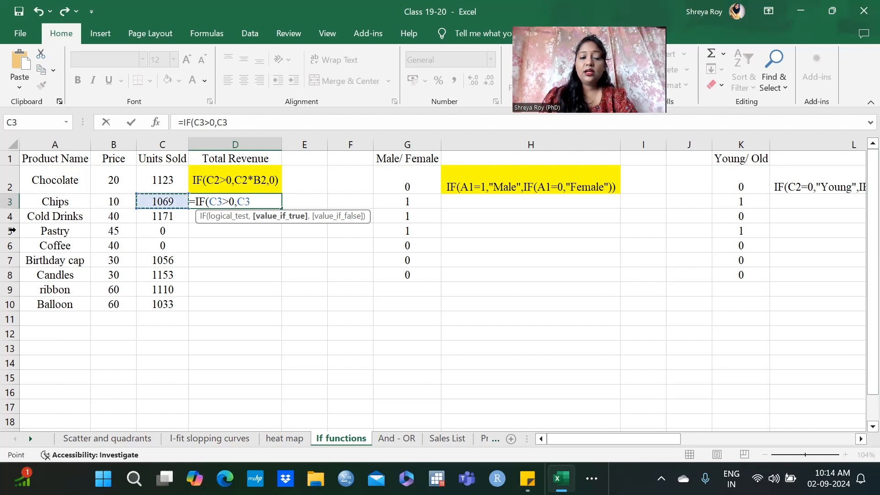
pyautogui.write('*')
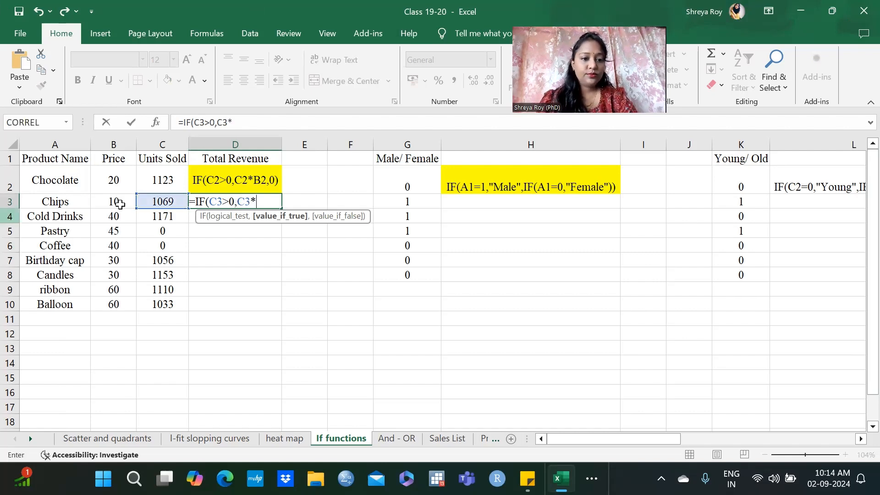
pyautogui.click(120, 202)
pyautogui.write(',')
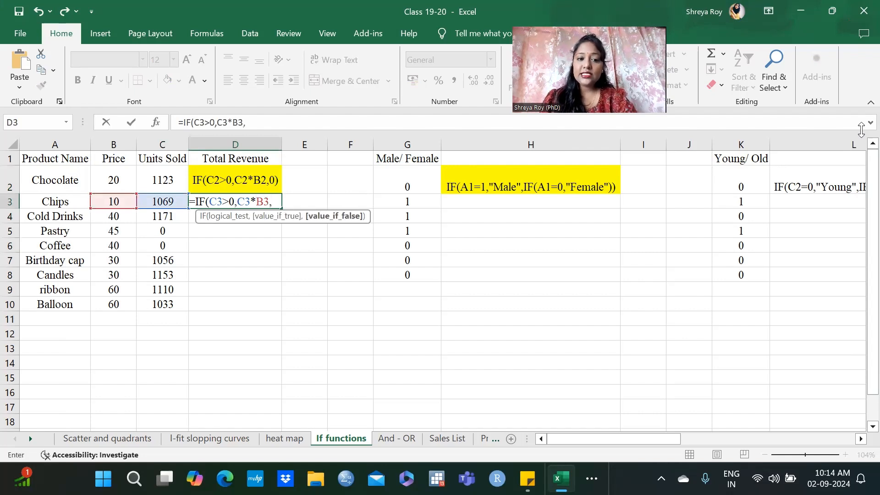
pyautogui.write('0')
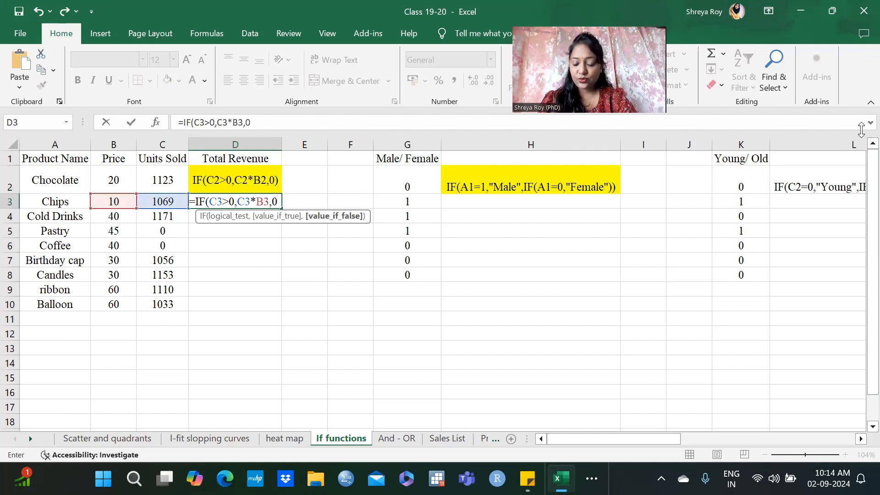
pyautogui.write(')')
pyautogui.press('Return')
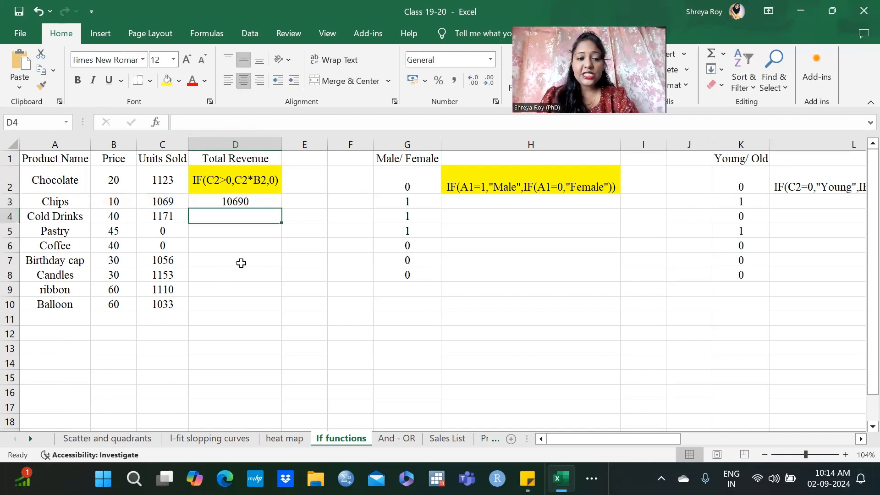
# Step: Calculate the total revenue for Cold Drinks with =IF(C4>0,C4*B4,0) in D4 and fill the formula down to Balloon in D10
pyautogui.doubleClick(250, 218)
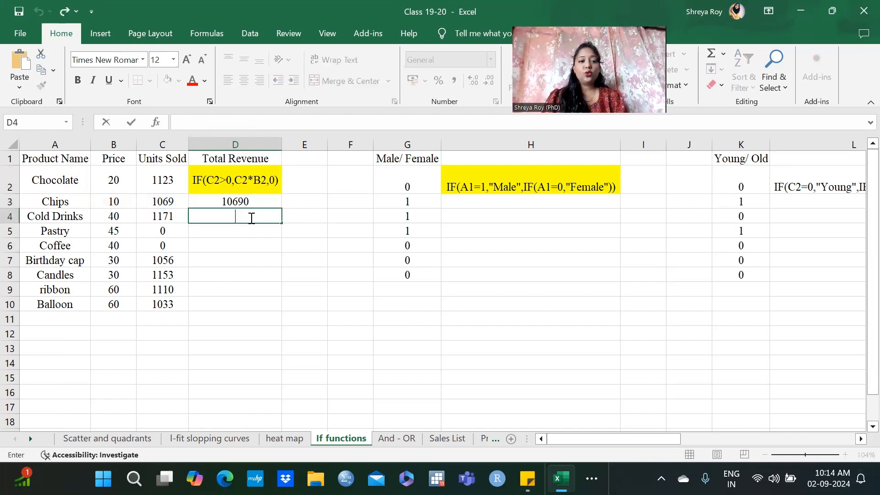
pyautogui.write('=')
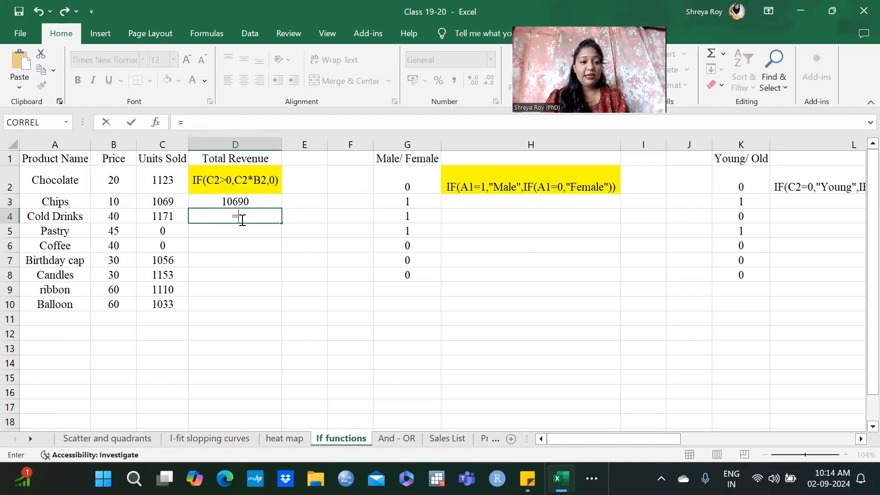
pyautogui.write('if')
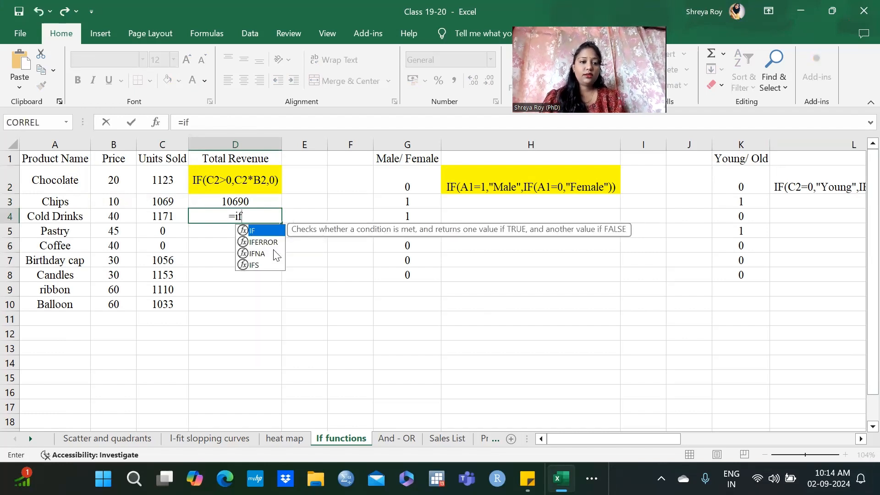
pyautogui.doubleClick(264, 231)
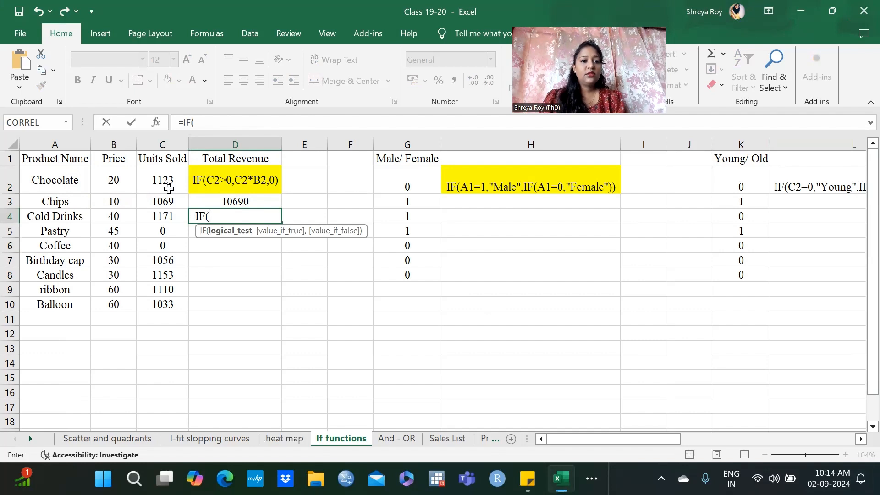
pyautogui.click(161, 216)
pyautogui.write('>0,')
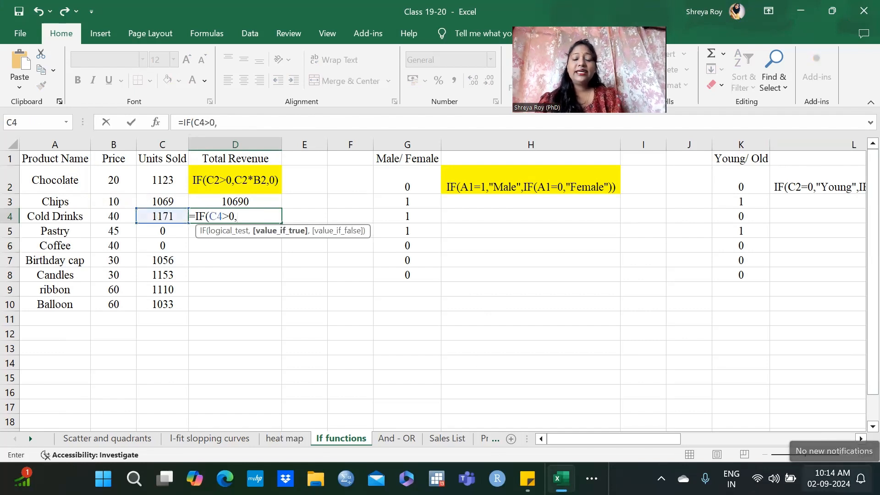
pyautogui.click(153, 216)
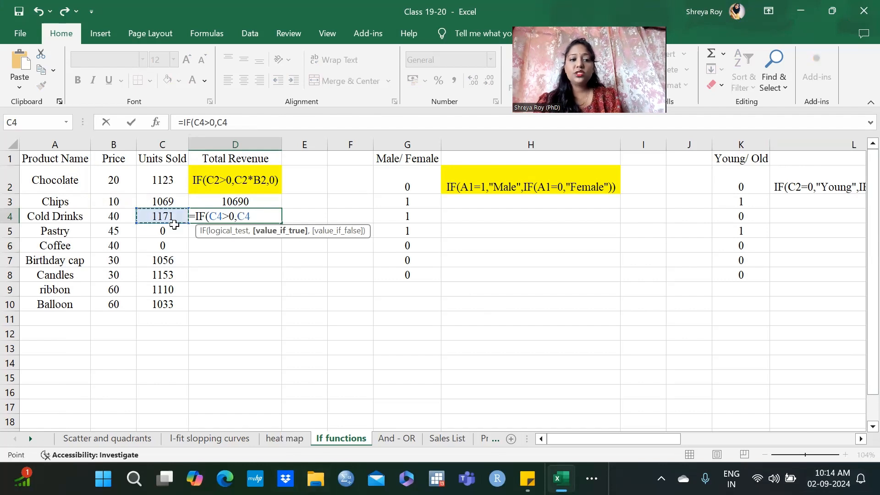
pyautogui.write('*')
pyautogui.click(123, 215)
pyautogui.write(',')
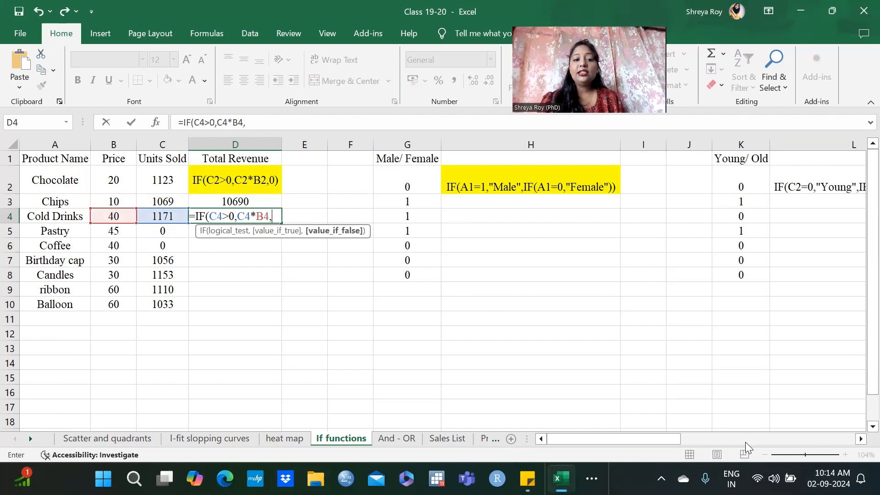
pyautogui.write('0')
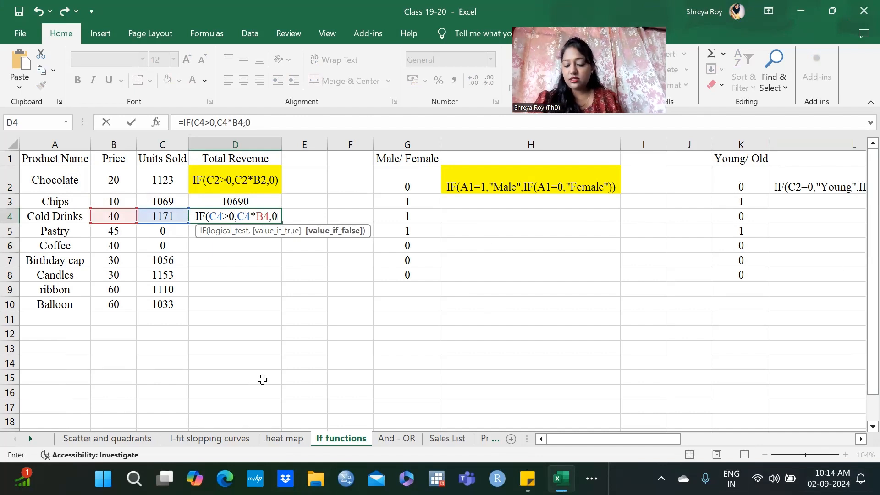
pyautogui.write(')')
pyautogui.press('Return')
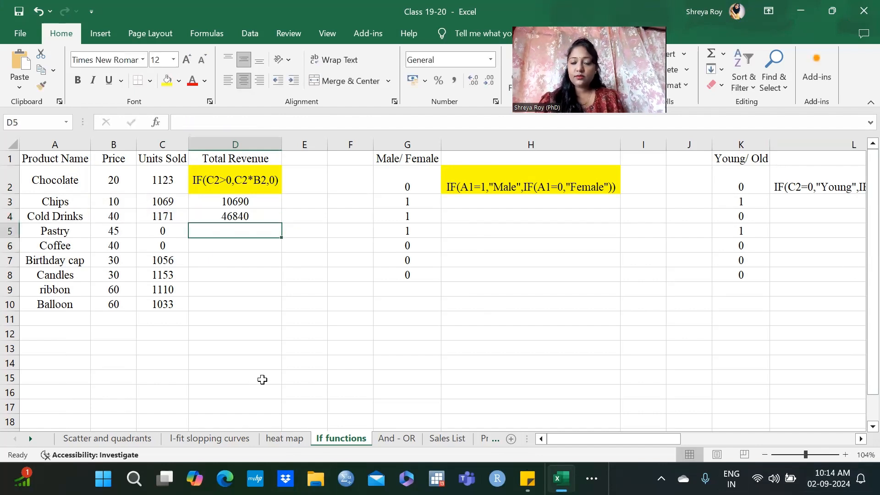
pyautogui.click(257, 210)
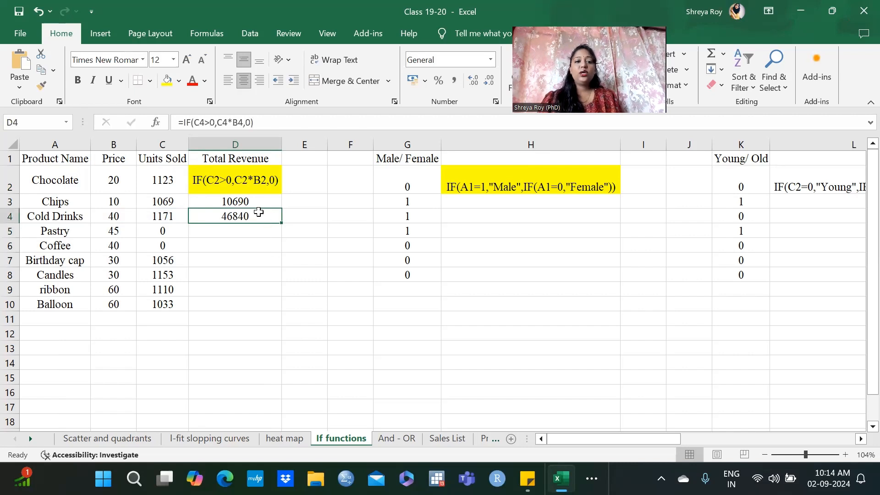
pyautogui.moveTo(285, 222); pyautogui.dragTo(283, 311)
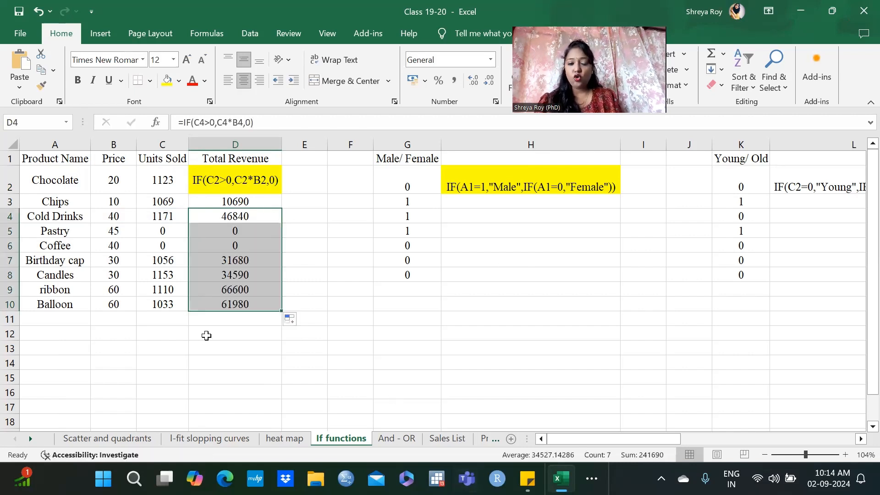
# Step: Begin an IF formula in cell H3 that tests G3=1 and returns "MALE" when true
pyautogui.click(497, 206)
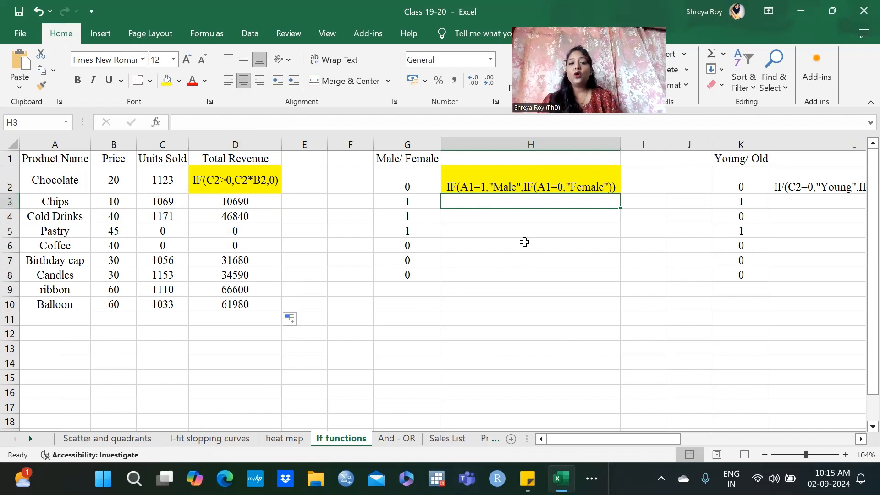
pyautogui.write('=if')
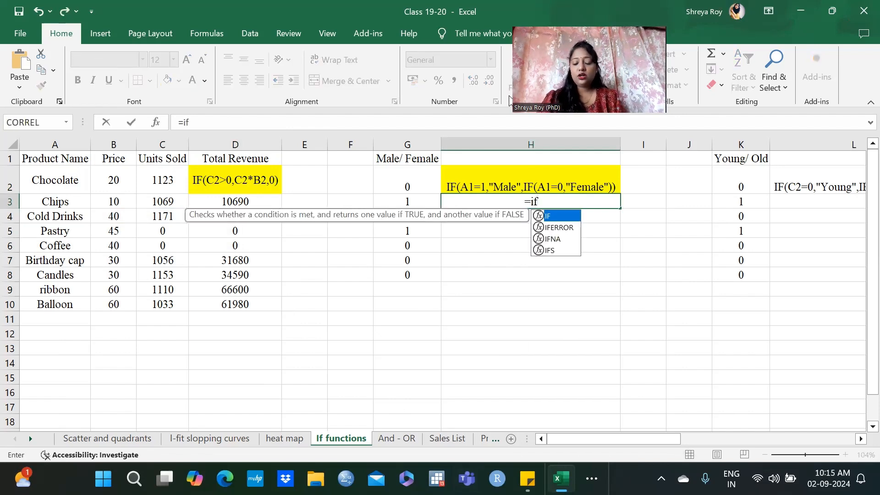
pyautogui.write('(')
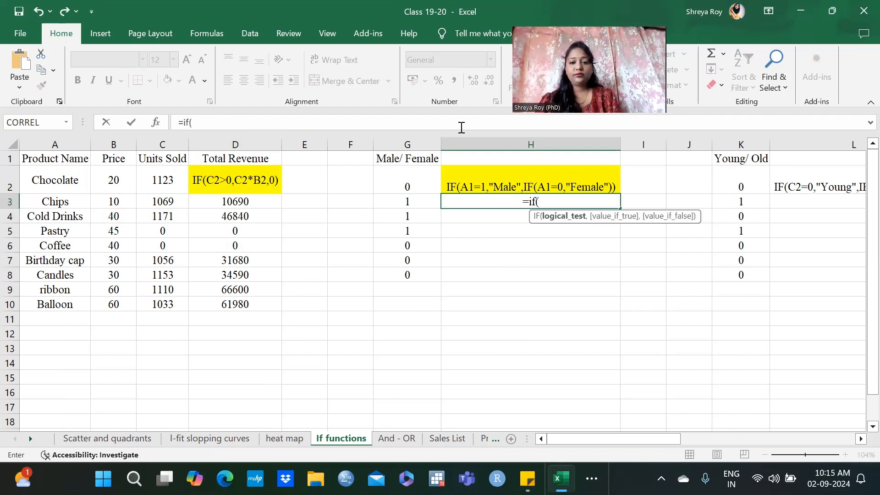
pyautogui.press('BackSpace')
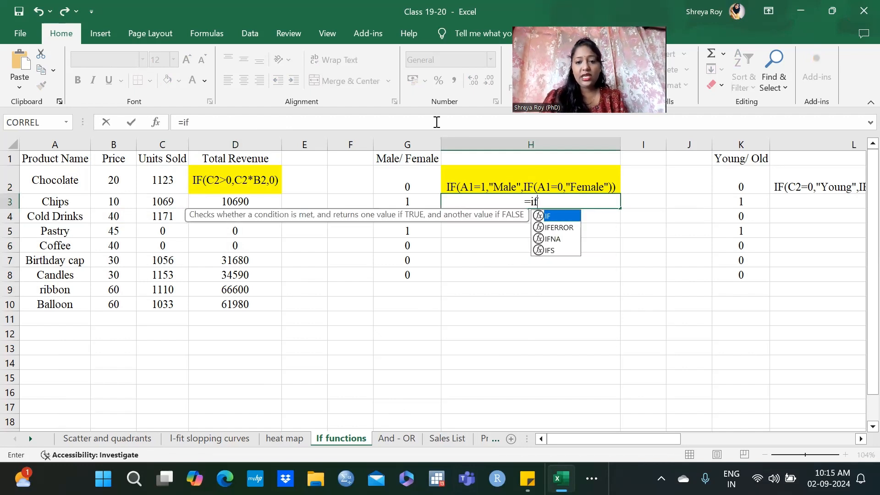
pyautogui.press('Tab')
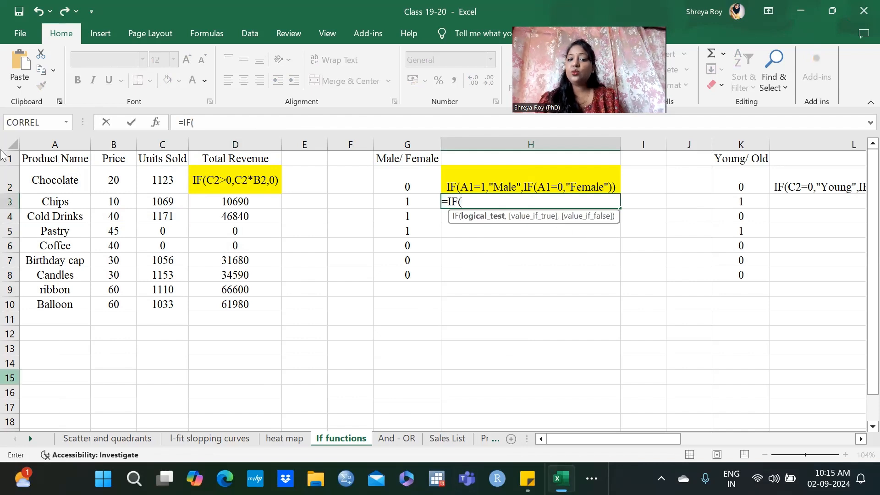
pyautogui.click(393, 197)
pyautogui.write('=1,')
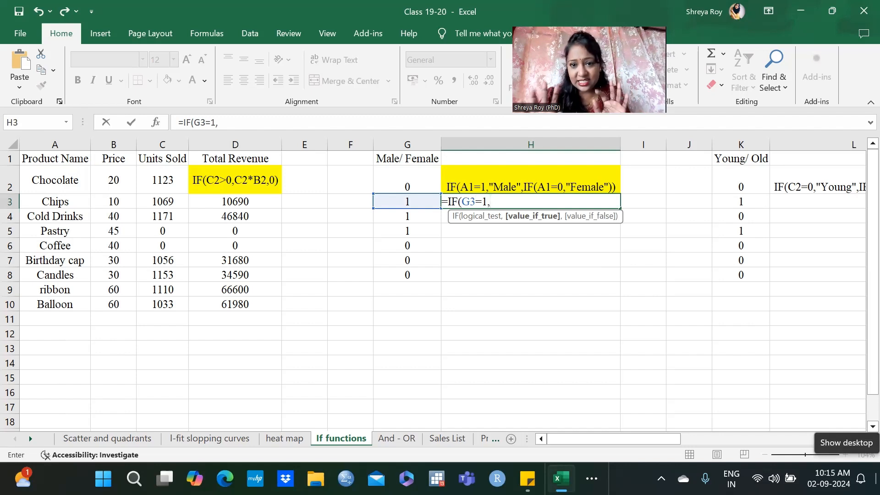
pyautogui.write('"MALE')
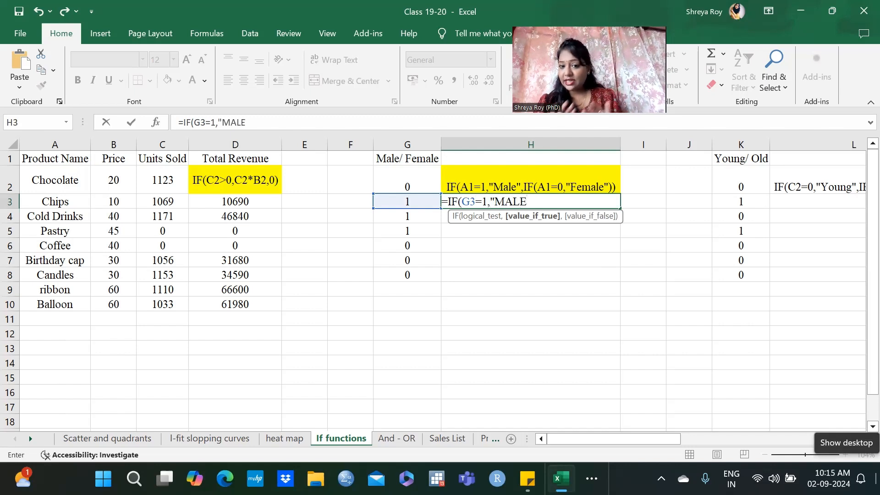
pyautogui.write('"')
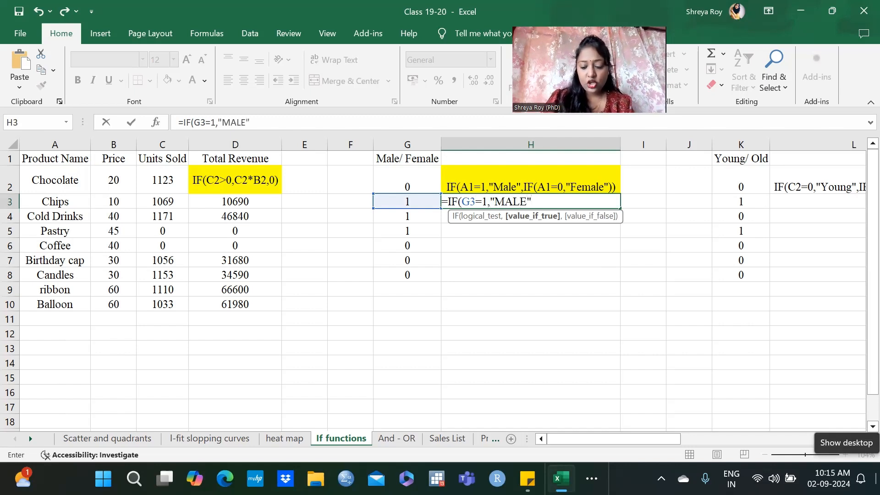
# Step: Complete the formula in H3 with a nested IF as its false value, returning "FEMALE" when G3=0
pyautogui.write(',if')
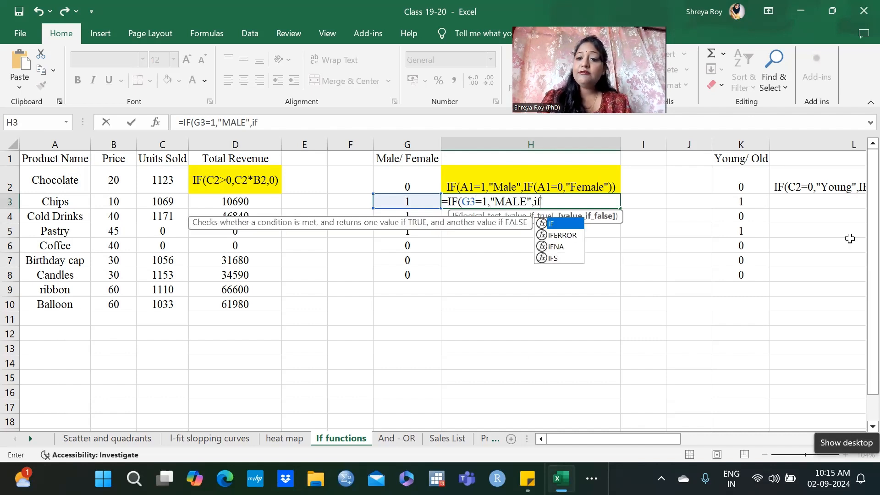
pyautogui.doubleClick(553, 224)
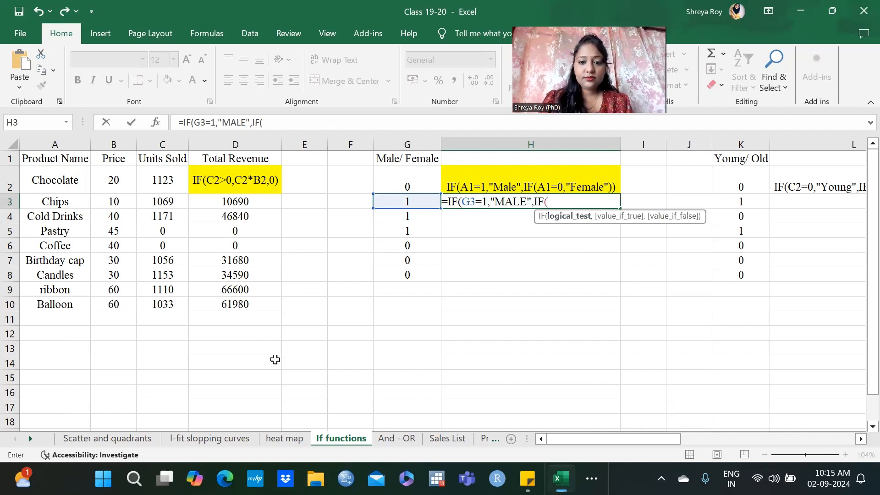
pyautogui.click(418, 202)
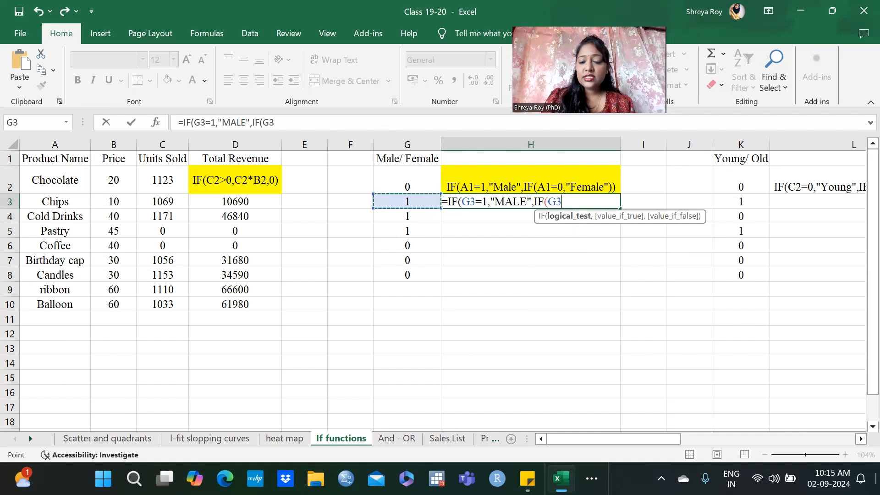
pyautogui.write('=0')
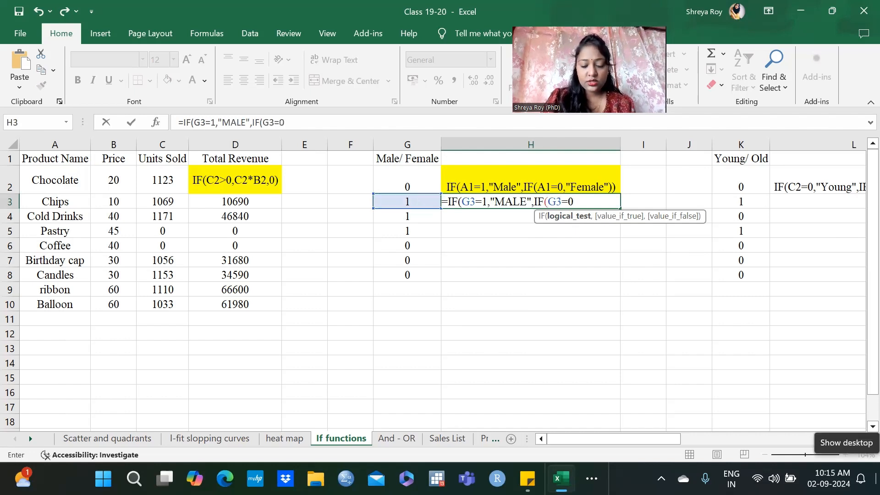
pyautogui.write(',"')
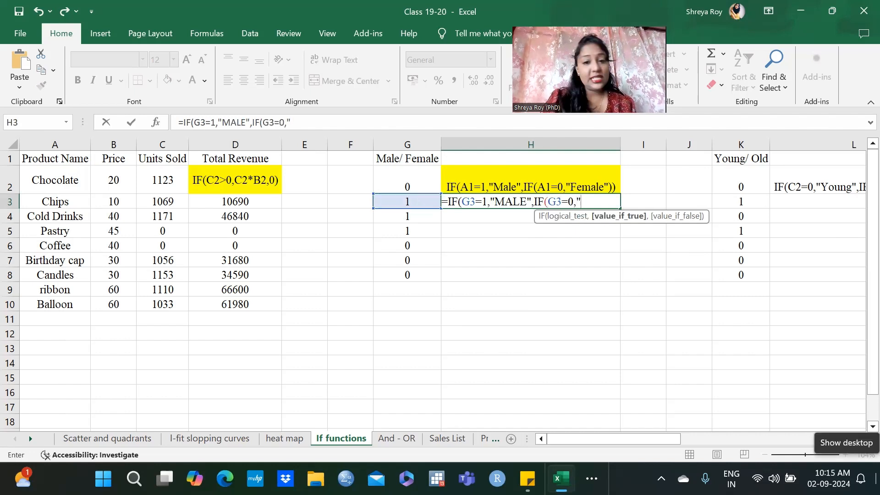
pyautogui.write('FEMAL')
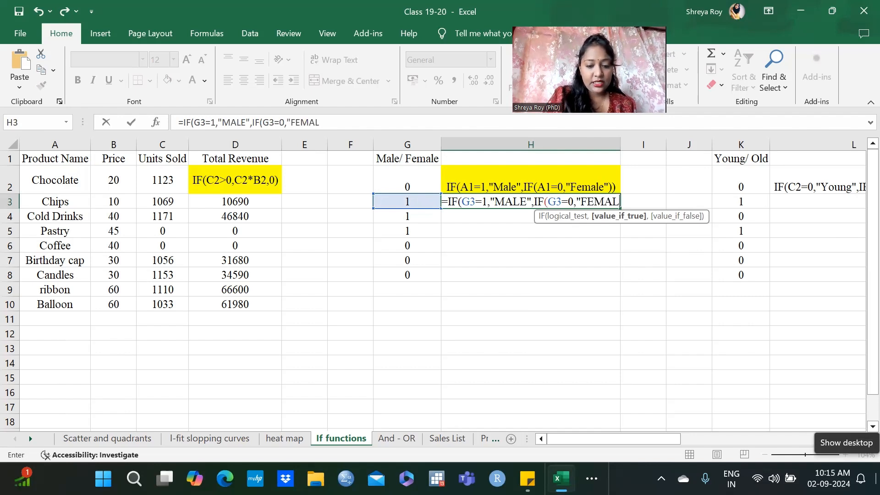
pyautogui.write('E")')
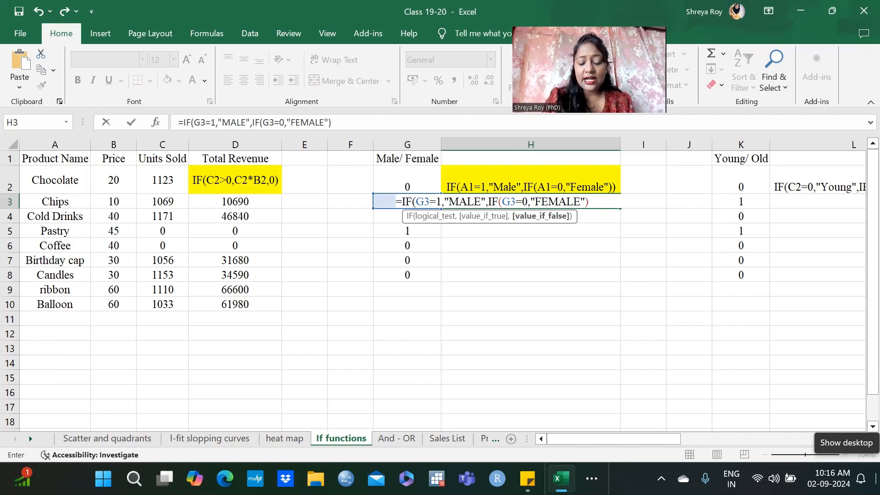
pyautogui.write(')')
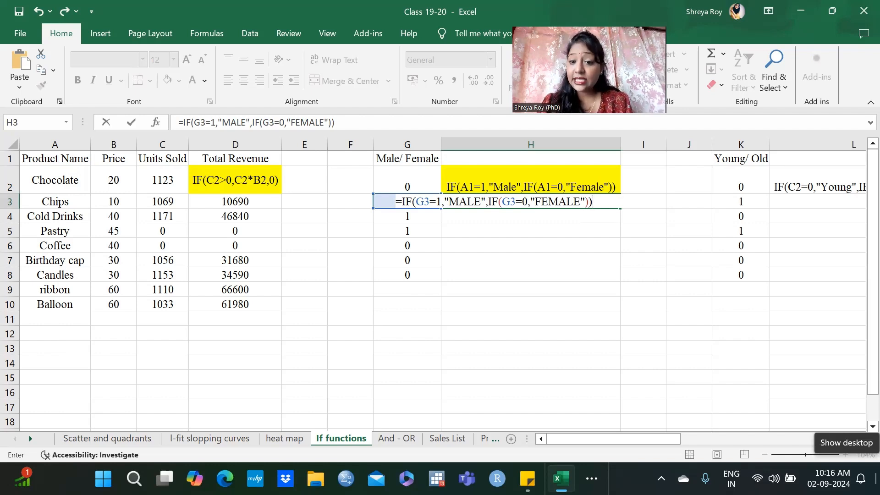
pyautogui.press('Return')
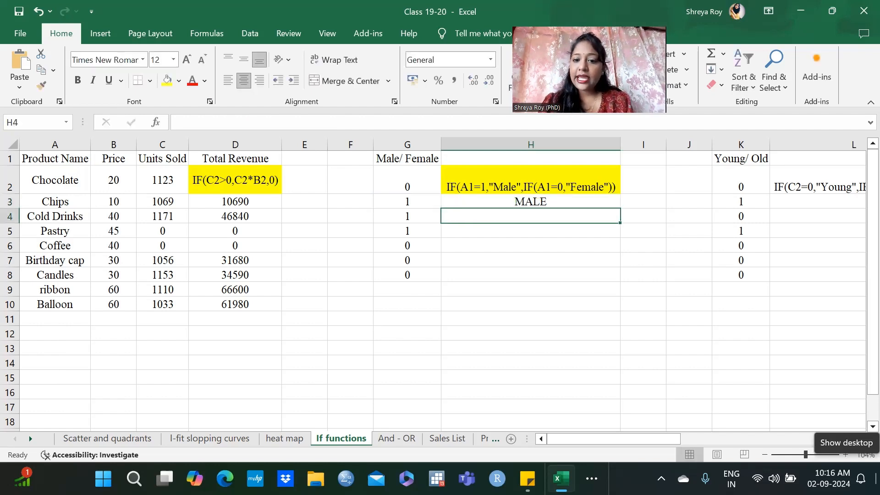
# Step: Begin an IF formula in cell H4 that tests G4=1 and returns "M" when true
pyautogui.doubleClick(497, 218)
pyautogui.write('=')
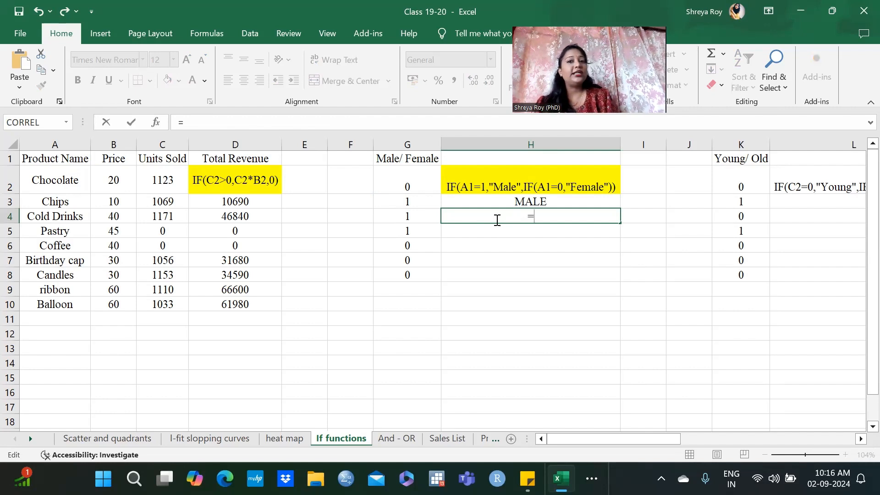
pyautogui.write('if')
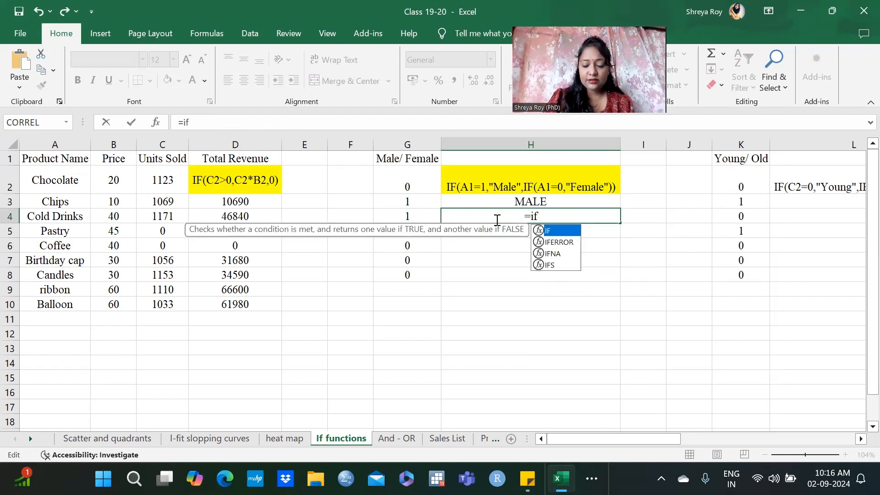
pyautogui.doubleClick(561, 230)
pyautogui.click(419, 219)
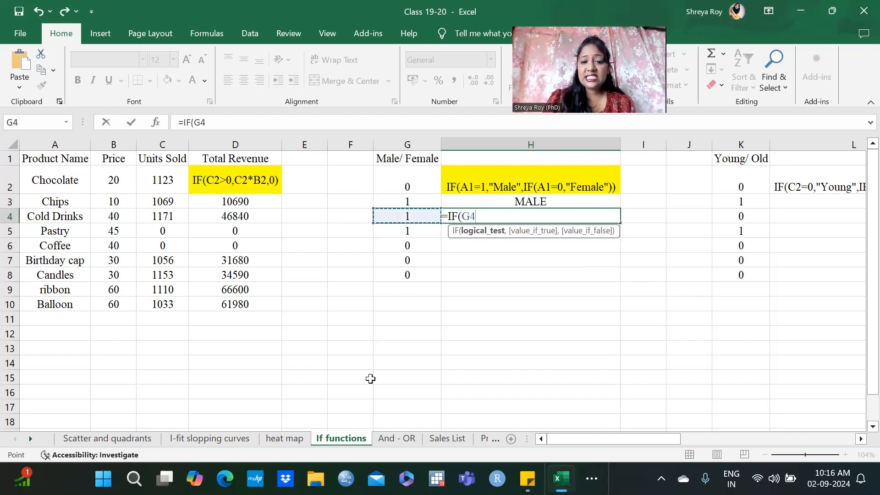
pyautogui.write('=1')
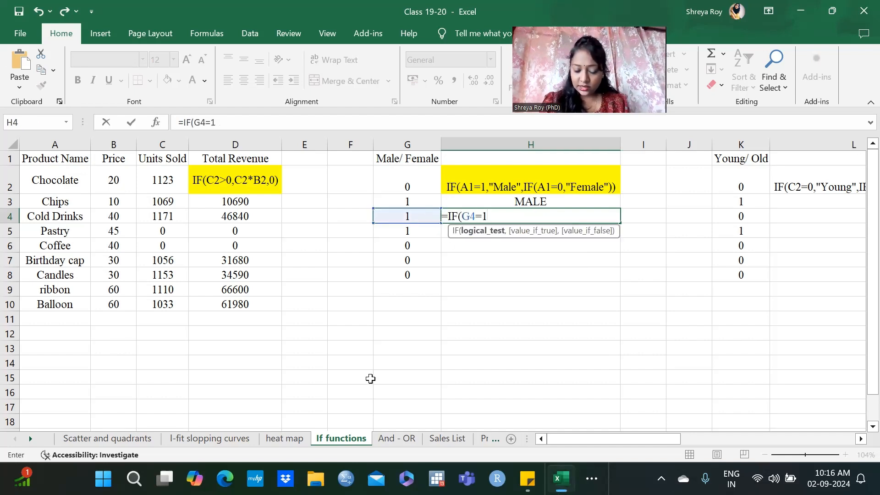
pyautogui.write(',"')
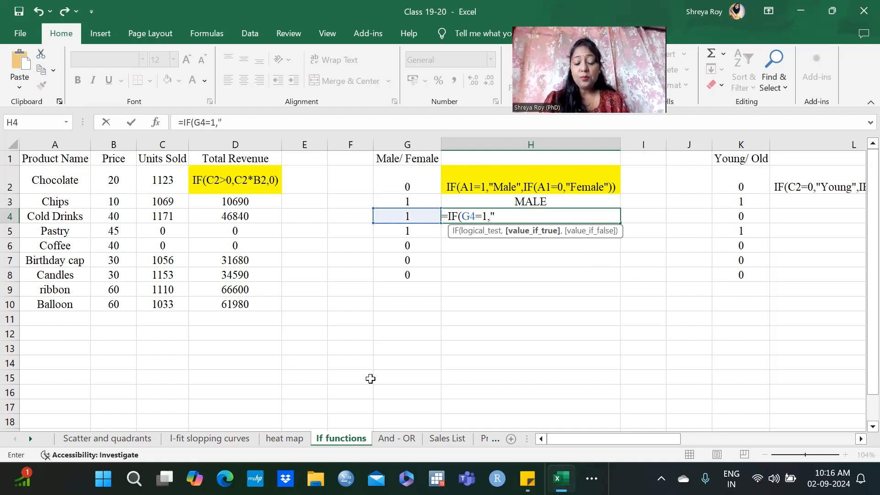
pyautogui.write('M"')
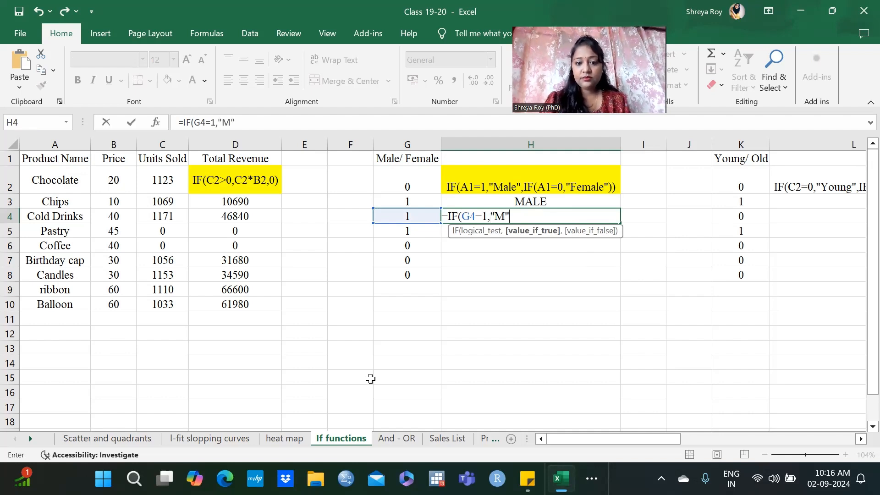
pyautogui.write(',')
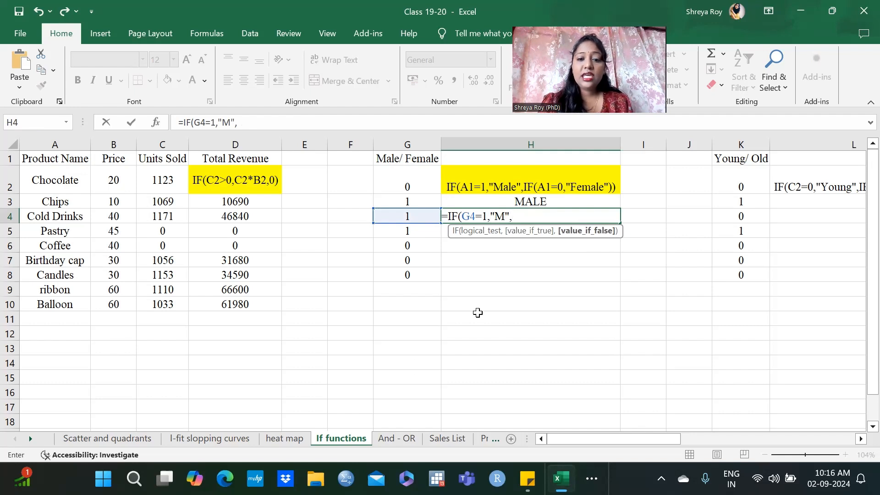
# Step: Complete the formula in H4 with a nested IF as its false value, returning "F" when G4=0
pyautogui.write('IF(')
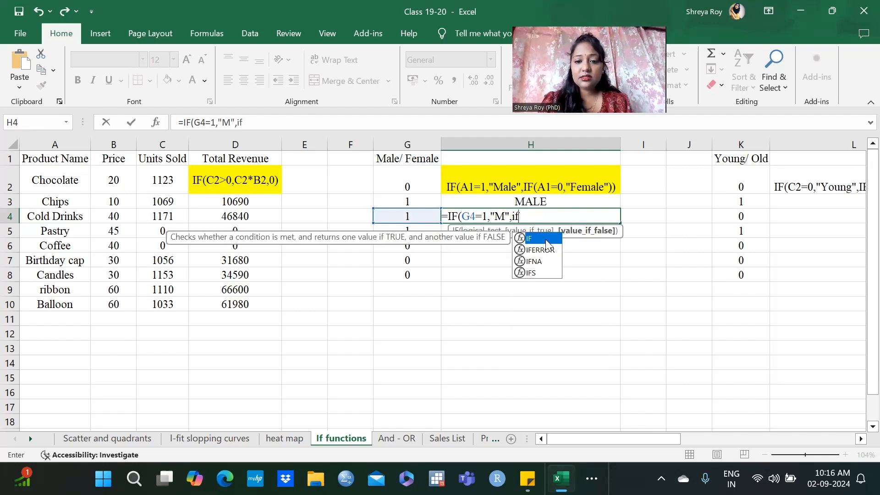
pyautogui.click(384, 216)
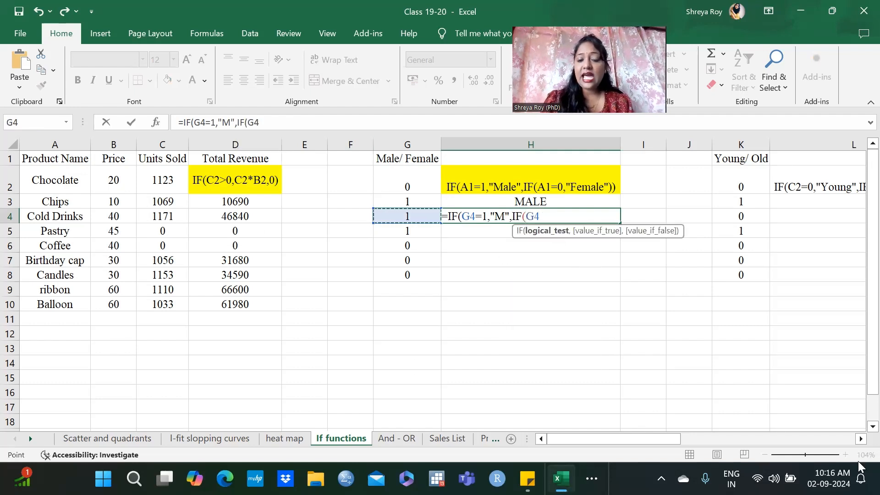
pyautogui.write('=0')
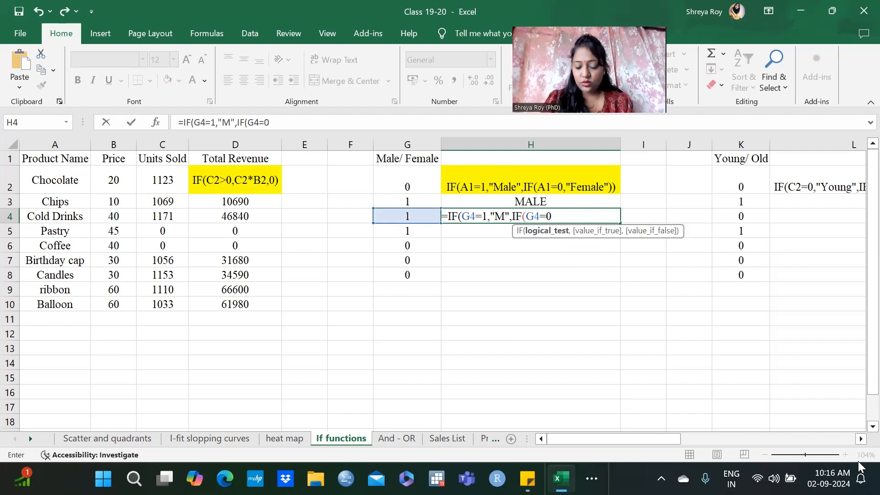
pyautogui.write(',"F')
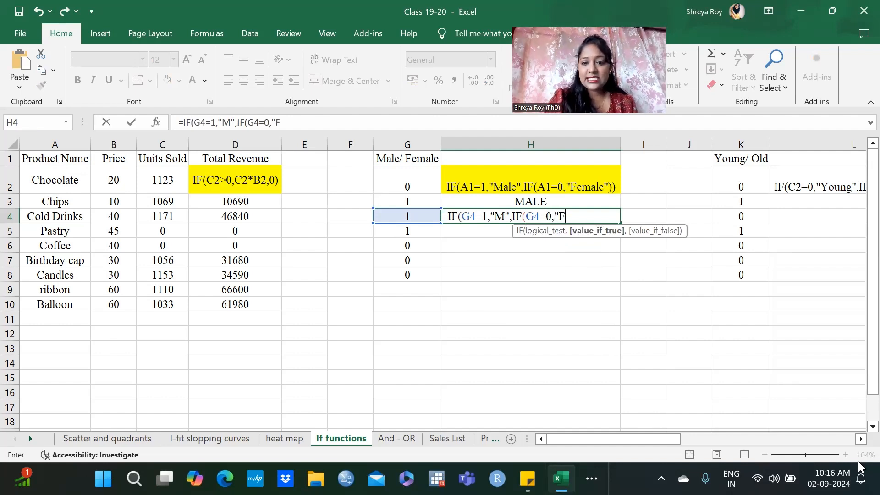
pyautogui.write('"')
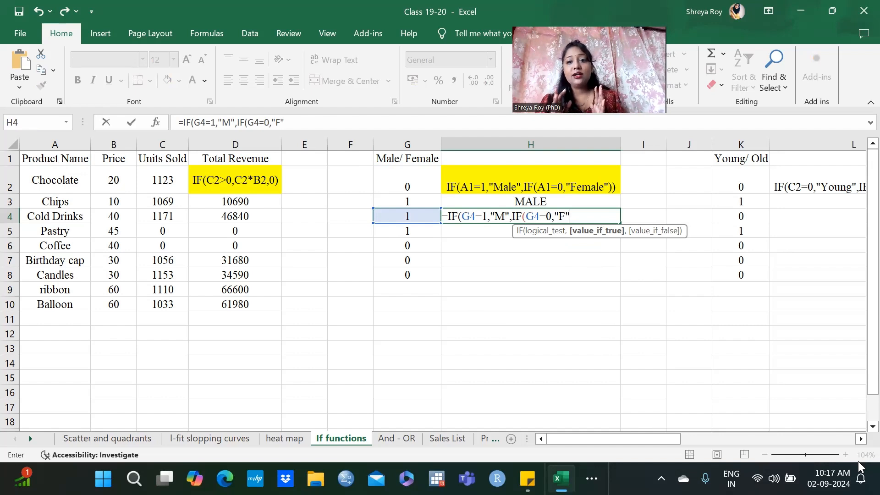
pyautogui.write(')')
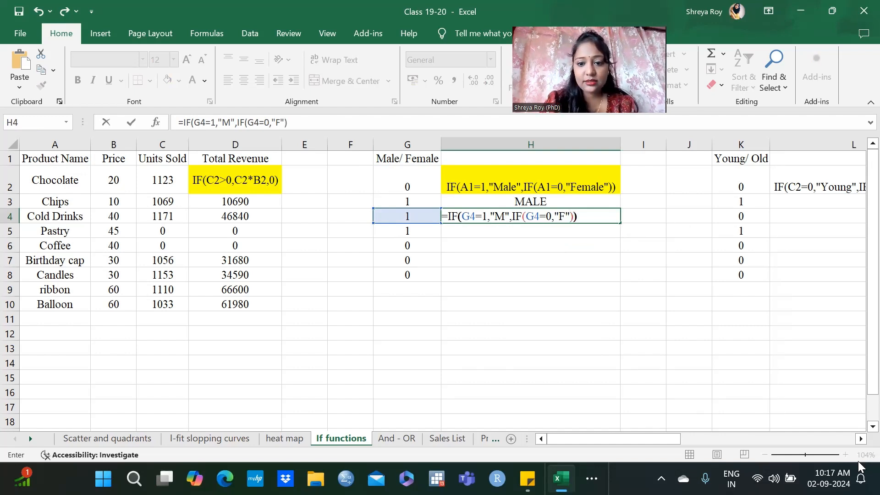
pyautogui.press('Return')
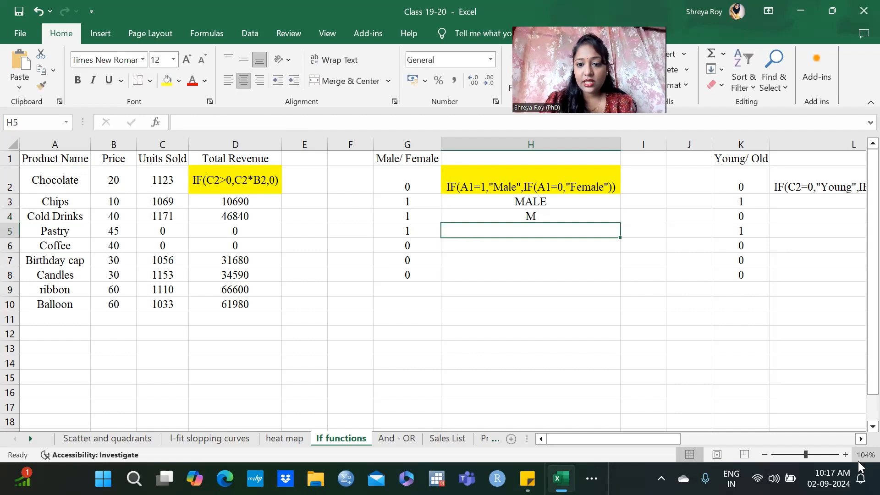
# Step: Fill the gender formula in H4 down to cell H8
pyautogui.click(570, 216)
pyautogui.doubleClick(620, 223)
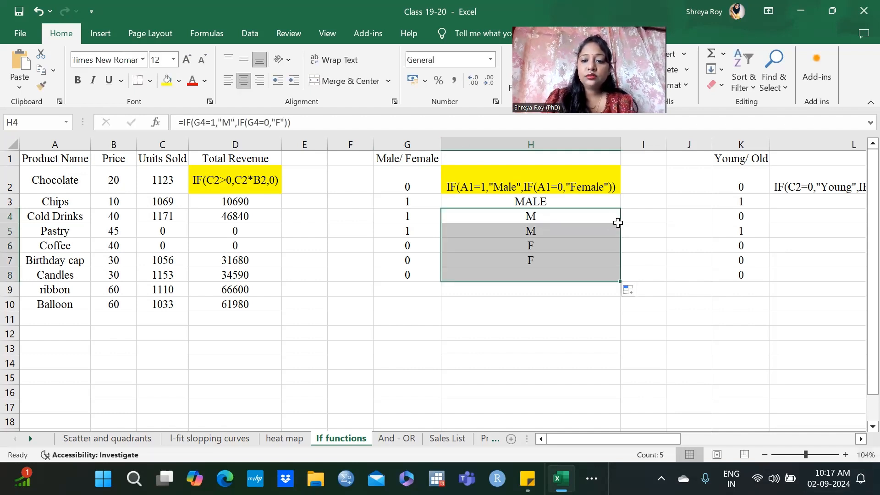
pyautogui.click(449, 338)
# Step: Edit the formula in H6 so its nested IFs return "Male" and "Female" instead of single letters
pyautogui.click(528, 250)
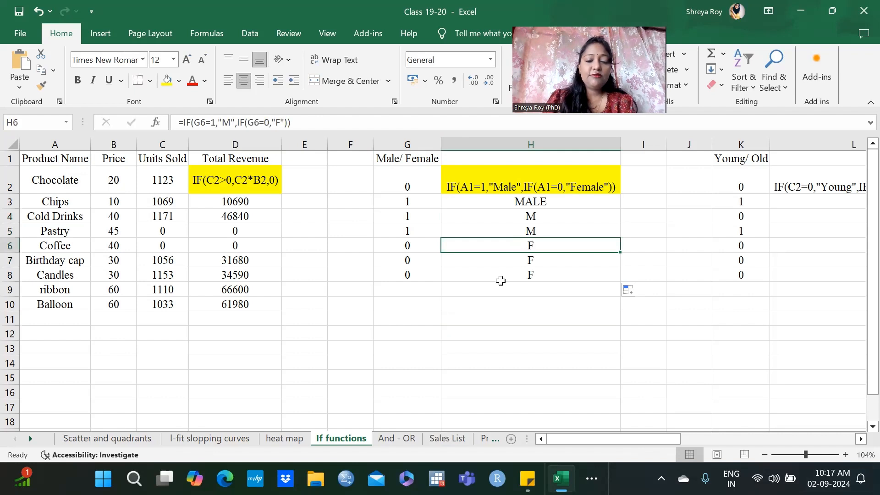
pyautogui.click(229, 123)
pyautogui.write('ale')
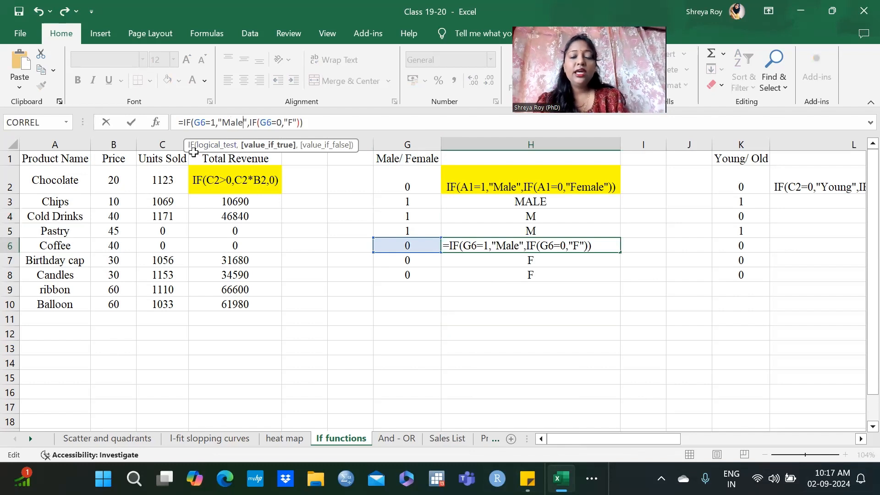
pyautogui.click(296, 123)
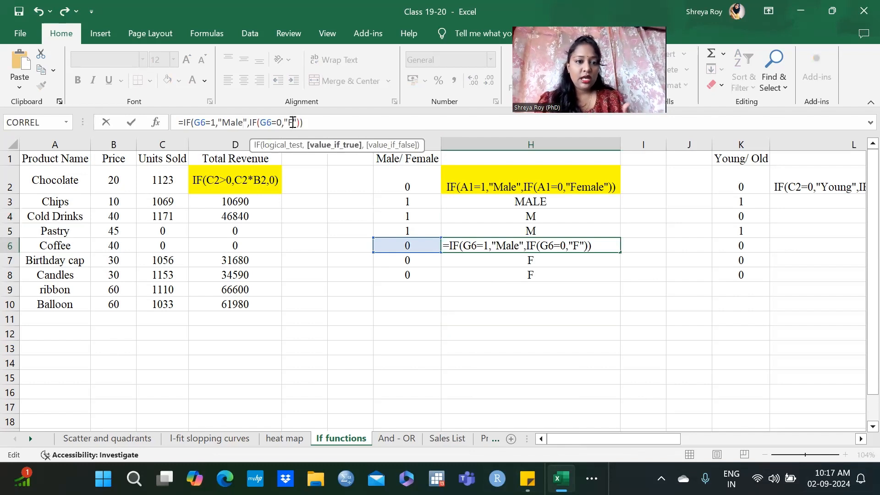
pyautogui.write('em')
pyautogui.write('ale')
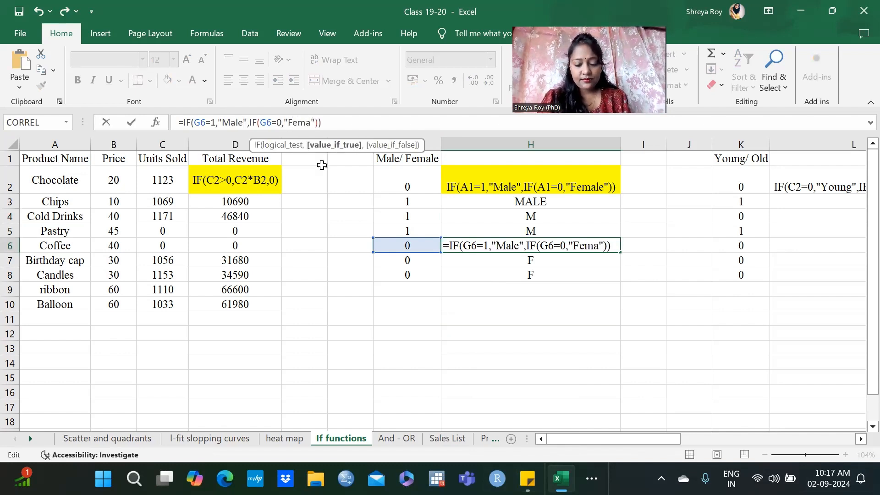
pyautogui.press('Return')
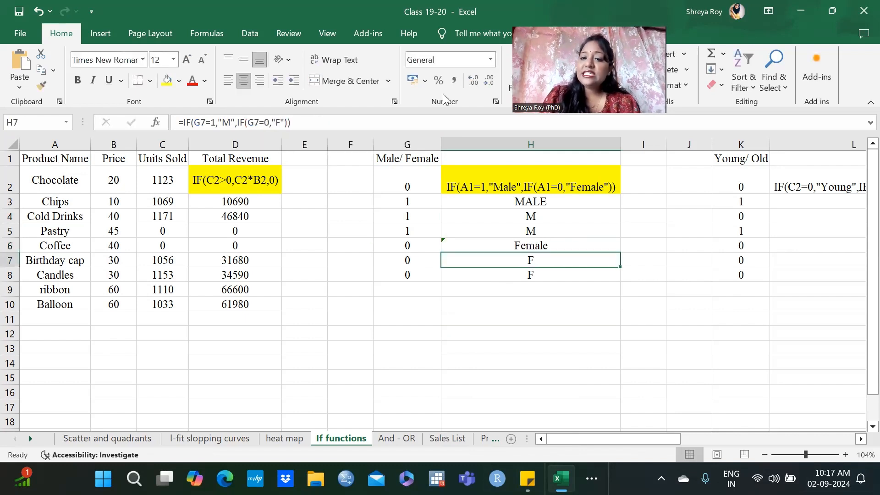
pyautogui.click(593, 249)
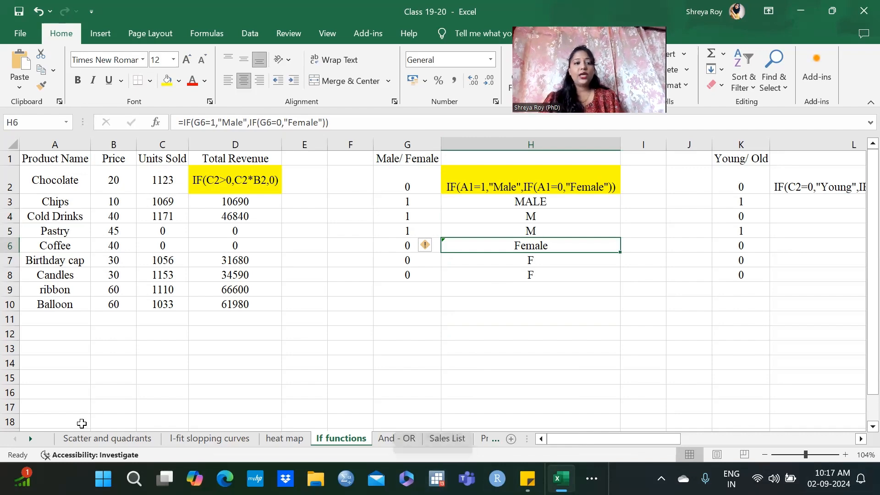
# Step: Examine the car models' Year values in Q2:Q11 beside the Registration Status column
pyautogui.click(860, 440)
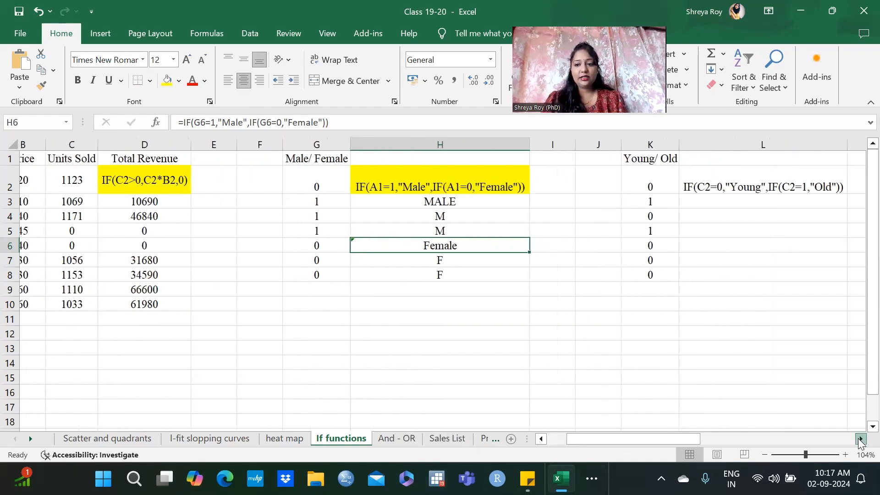
pyautogui.click(860, 439)
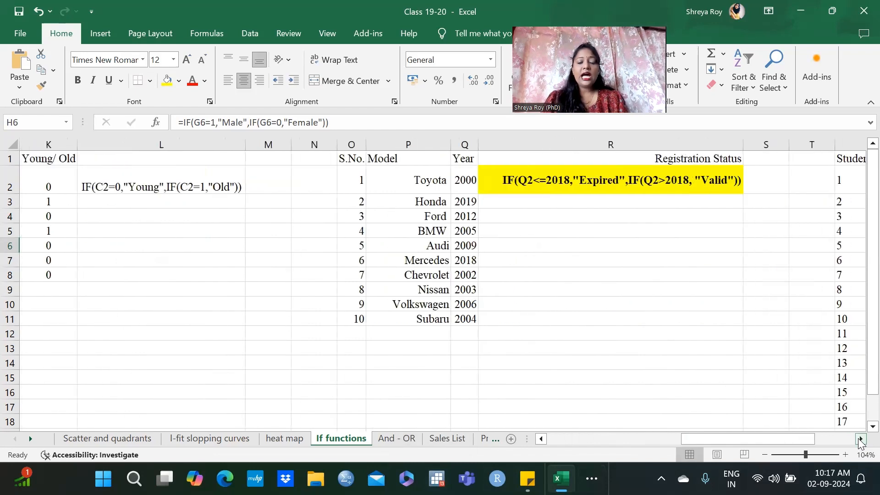
pyautogui.click(583, 206)
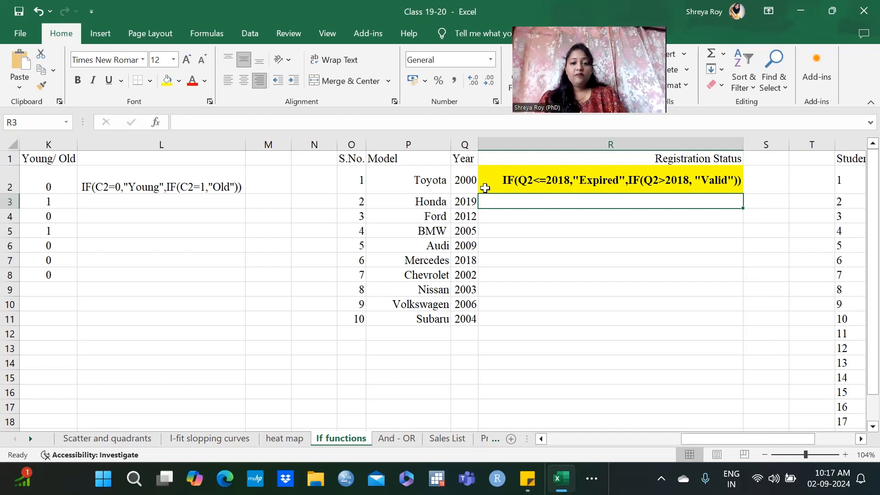
pyautogui.click(467, 176)
pyautogui.moveTo(469, 217); pyautogui.dragTo(472, 321)
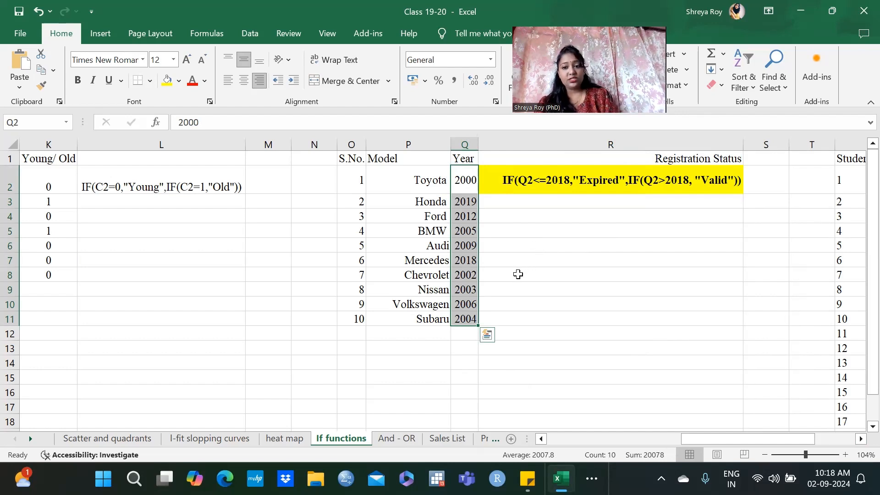
pyautogui.click(501, 178)
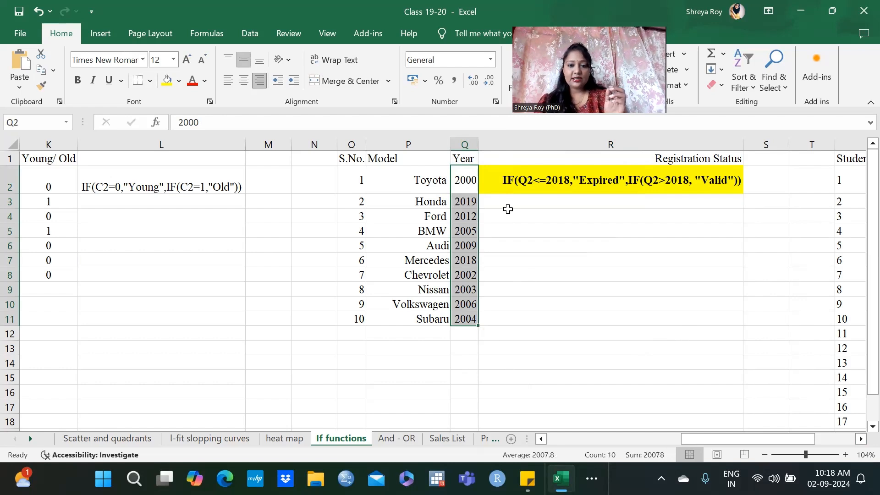
# Step: Begin the registration formula in R3 with an IF that returns "Expired" when Q3<=2018
pyautogui.click(508, 204)
pyautogui.doubleClick(519, 201)
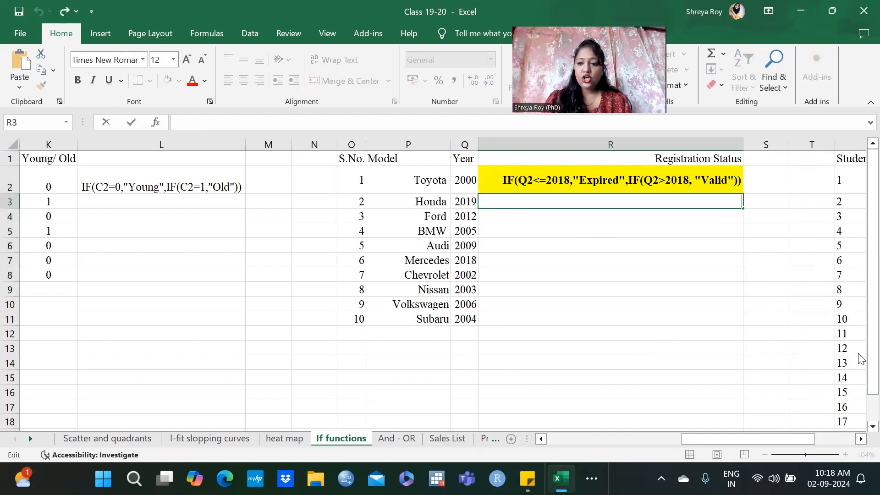
pyautogui.write('=if')
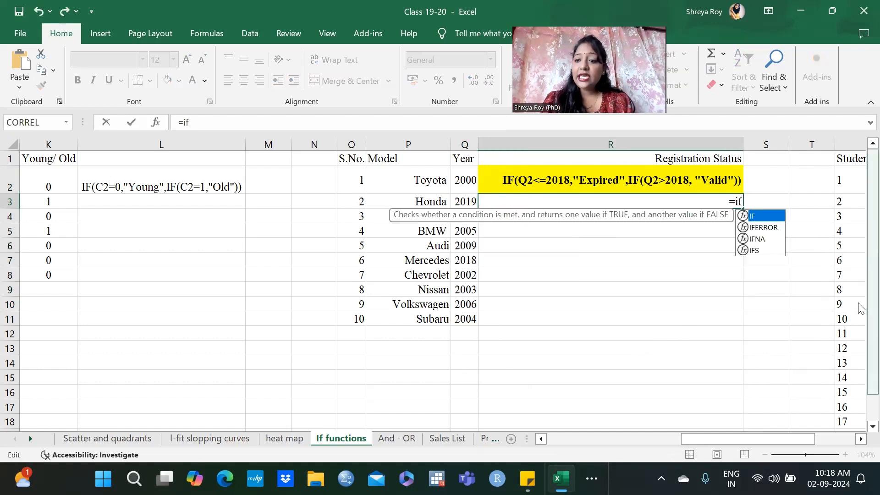
pyautogui.doubleClick(757, 220)
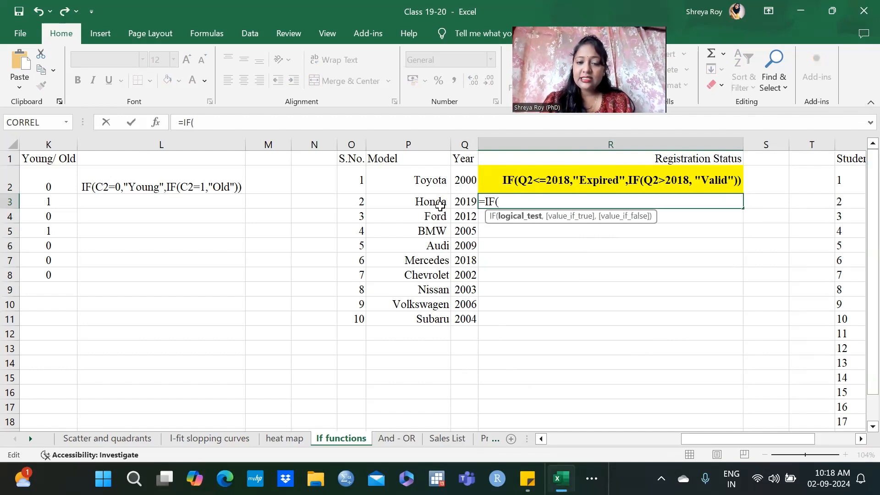
pyautogui.click(464, 202)
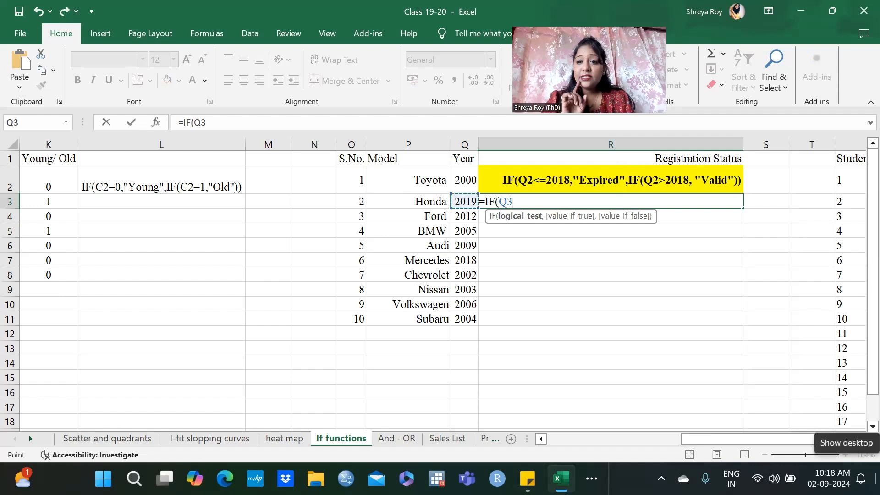
pyautogui.write('<=2018')
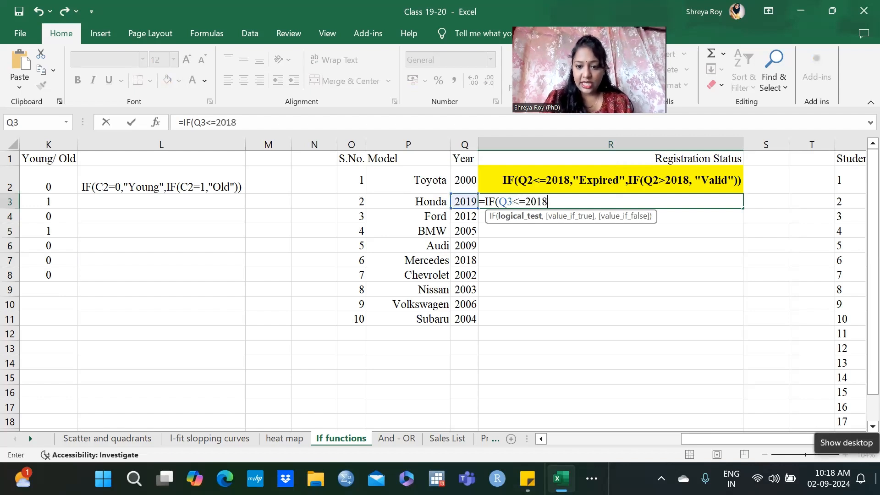
pyautogui.write(',"Expired')
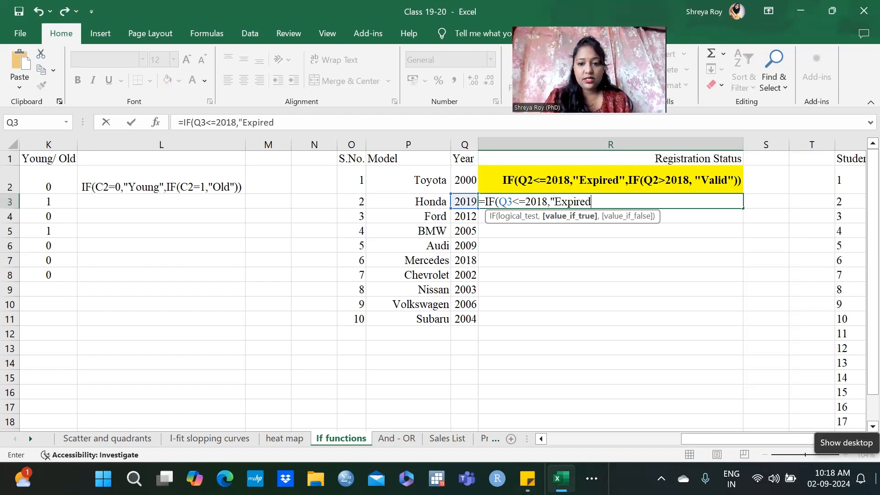
pyautogui.write('"')
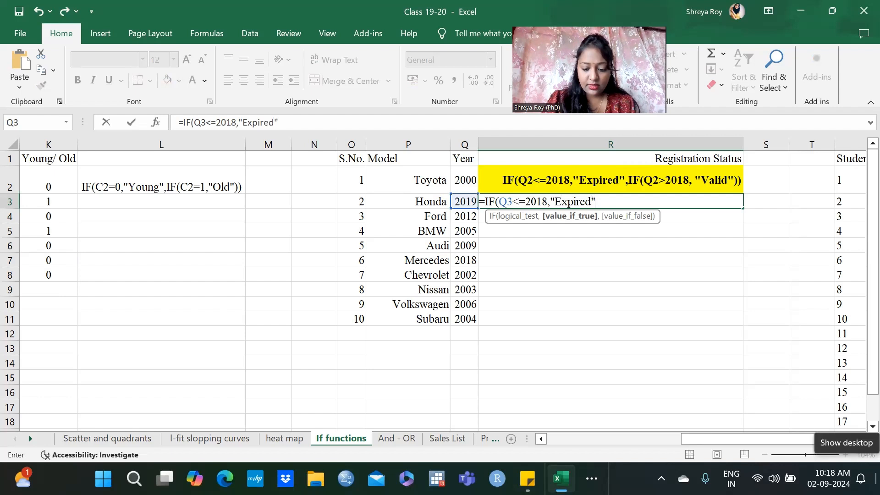
# Step: Complete the formula in R3 with a nested IF as its false value, returning "Valid" when Q3>2018
pyautogui.write(',if')
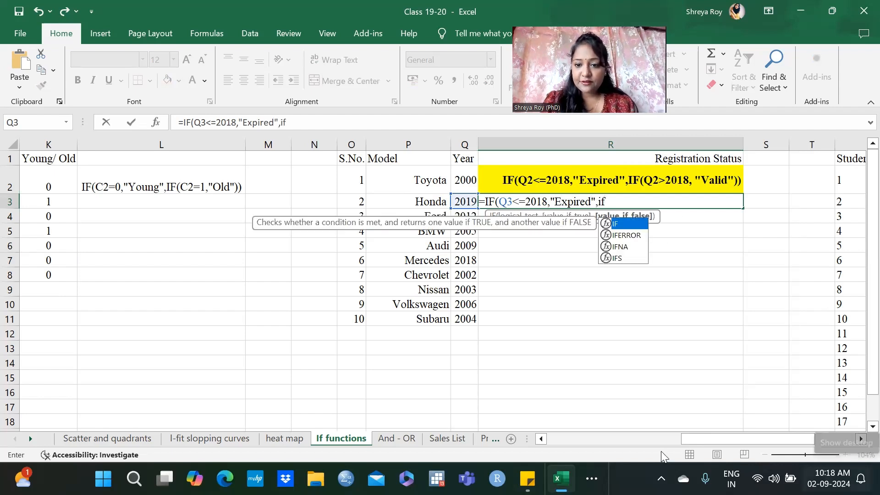
pyautogui.doubleClick(633, 221)
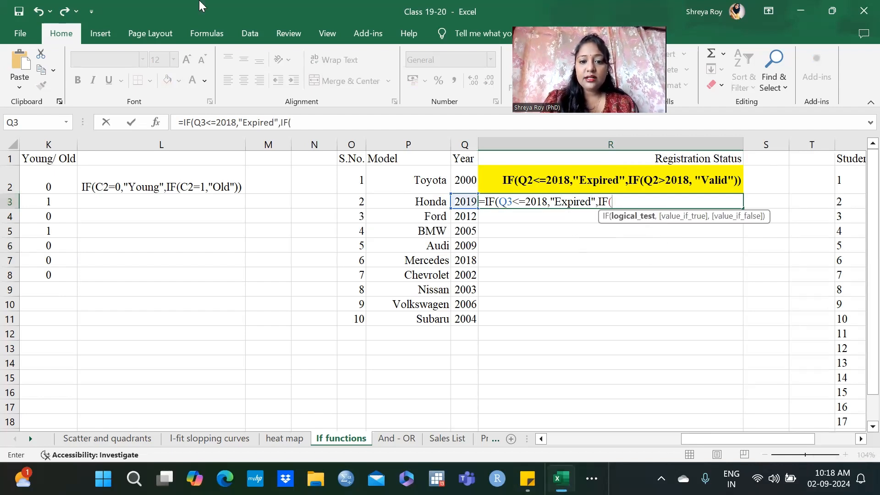
pyautogui.press('Left')
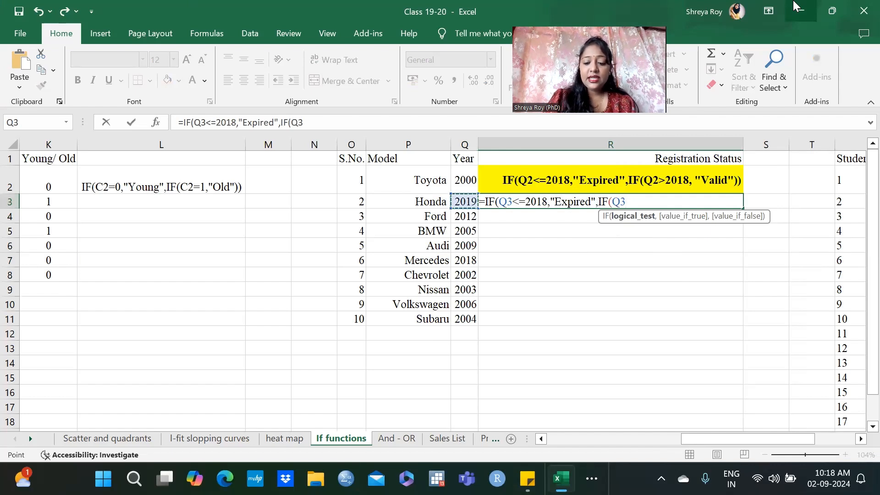
pyautogui.write('>2')
pyautogui.write('018')
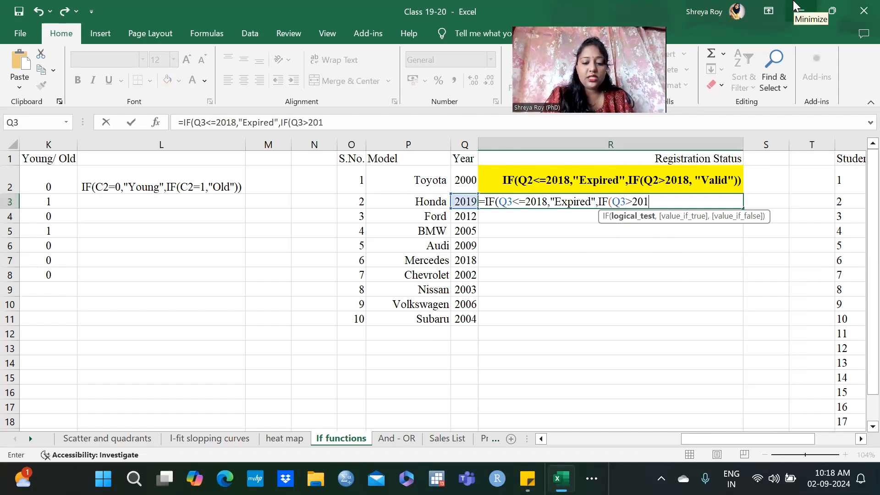
pyautogui.write(',')
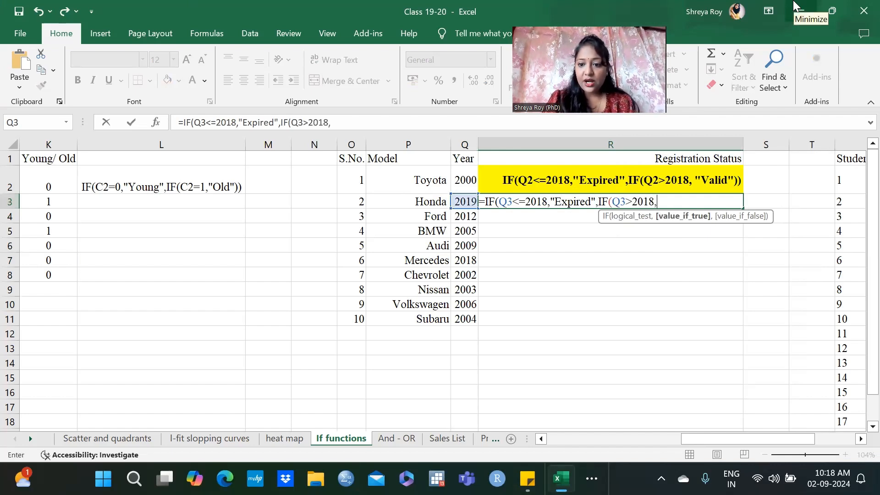
pyautogui.write('"Valid")')
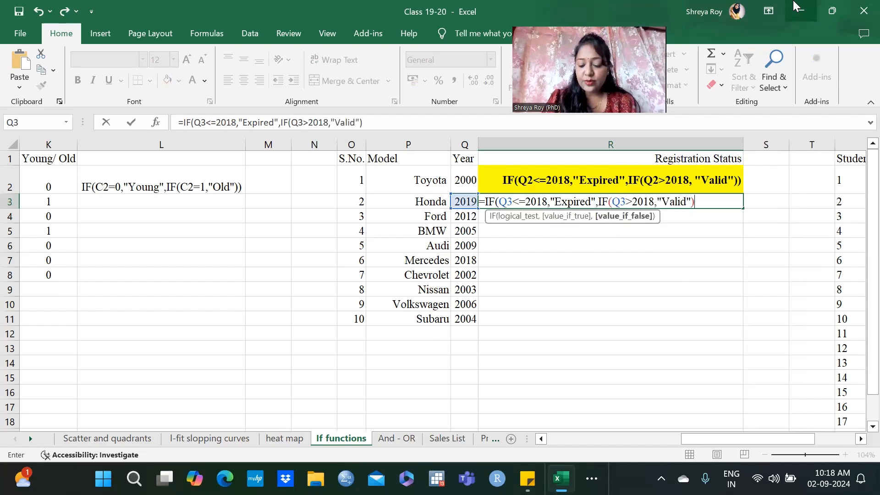
pyautogui.write(')')
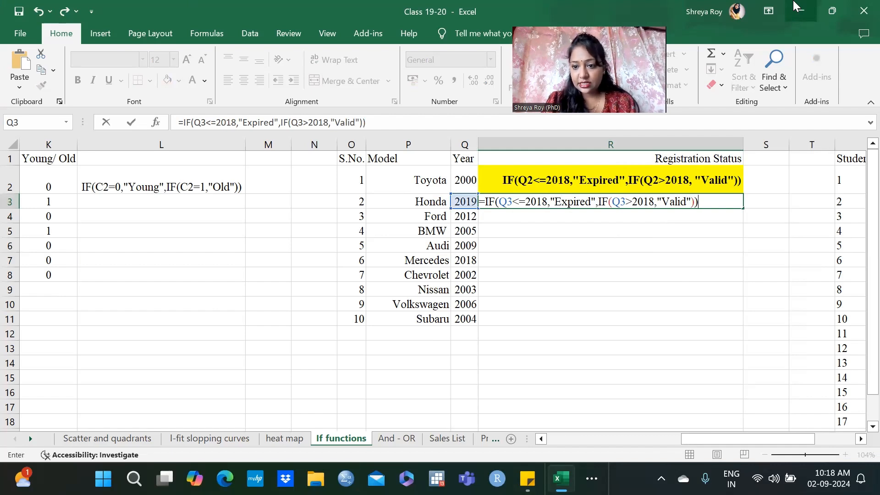
pyautogui.press('Return')
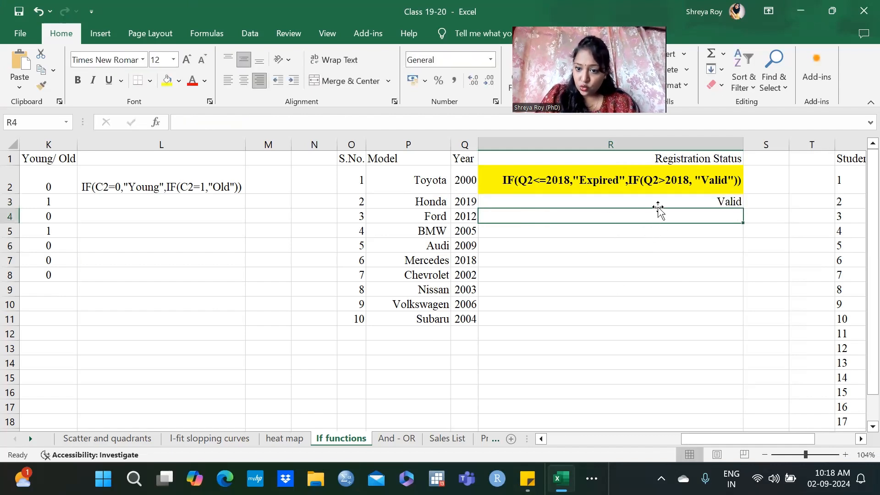
# Step: Examine the highlighted sample formula in R2 and the year threshold in its nested IF
pyautogui.doubleClick(537, 180)
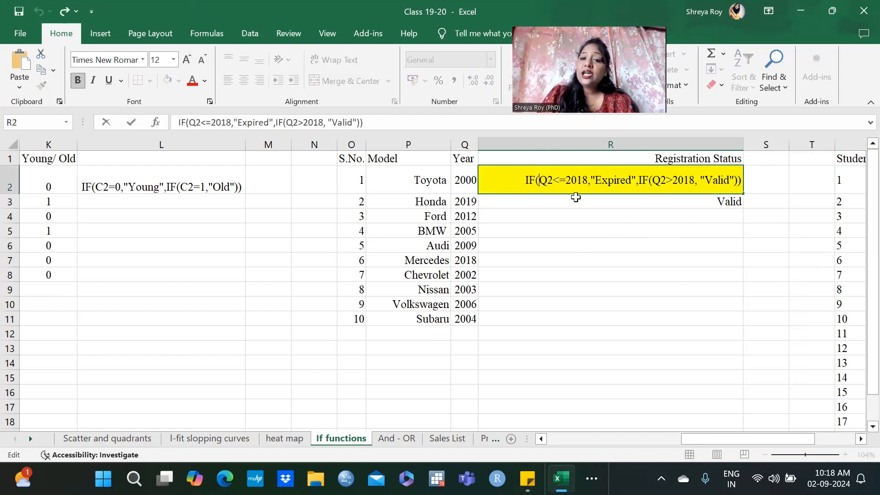
pyautogui.tripleClick(560, 181)
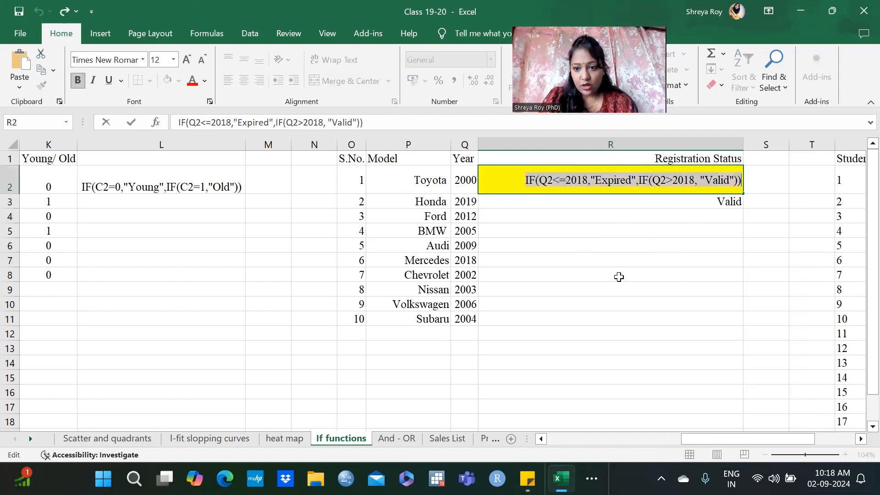
pyautogui.doubleClick(683, 180)
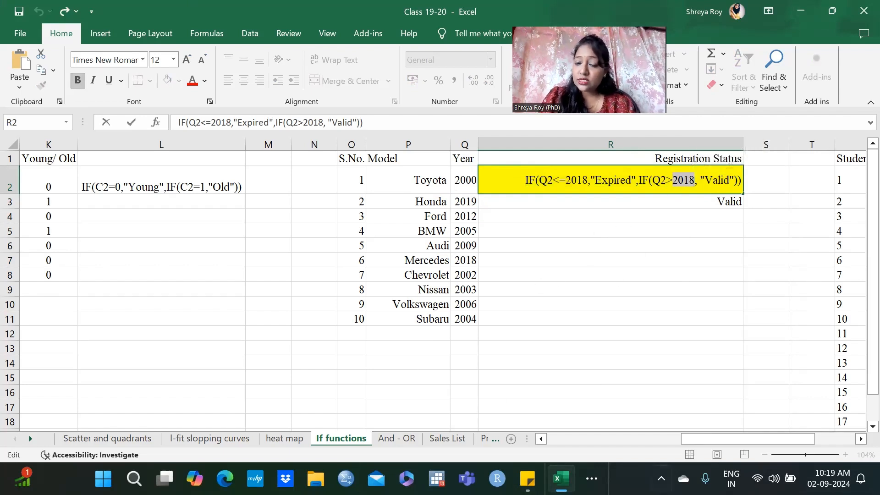
# Step: Begin a formula in R4 with an IF that returns "E" when Q4<=2018
pyautogui.click(558, 212)
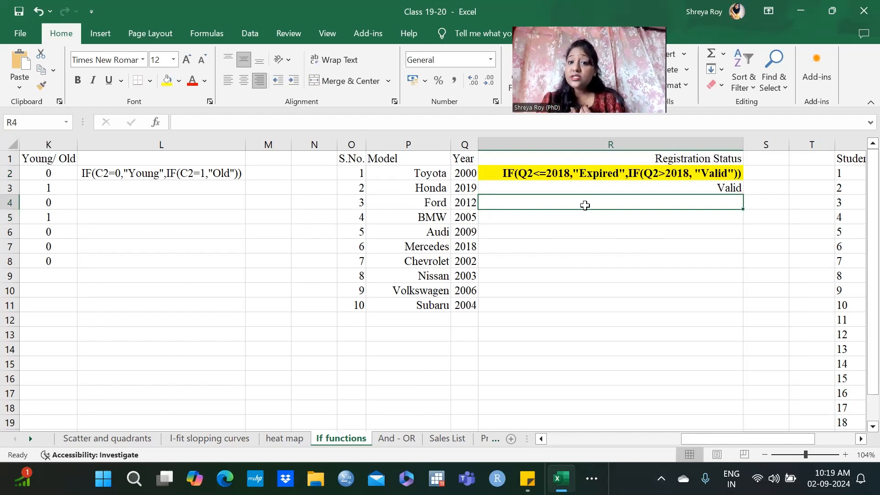
pyautogui.write('=')
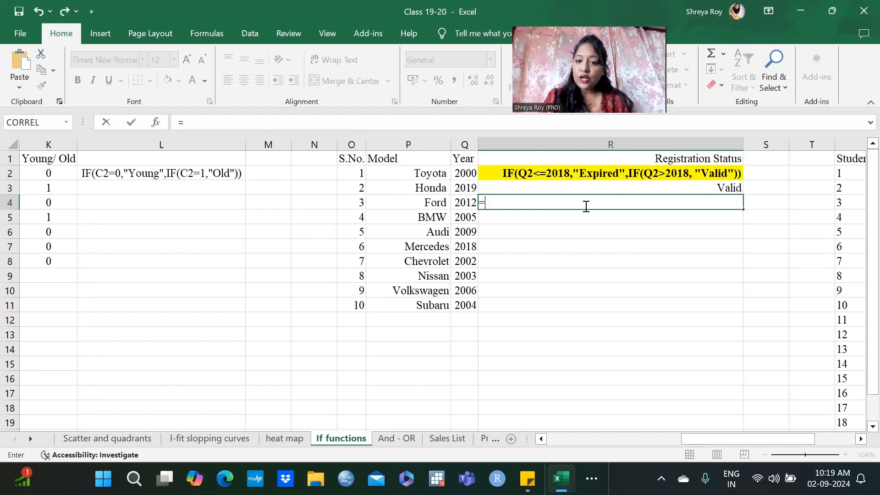
pyautogui.write('if')
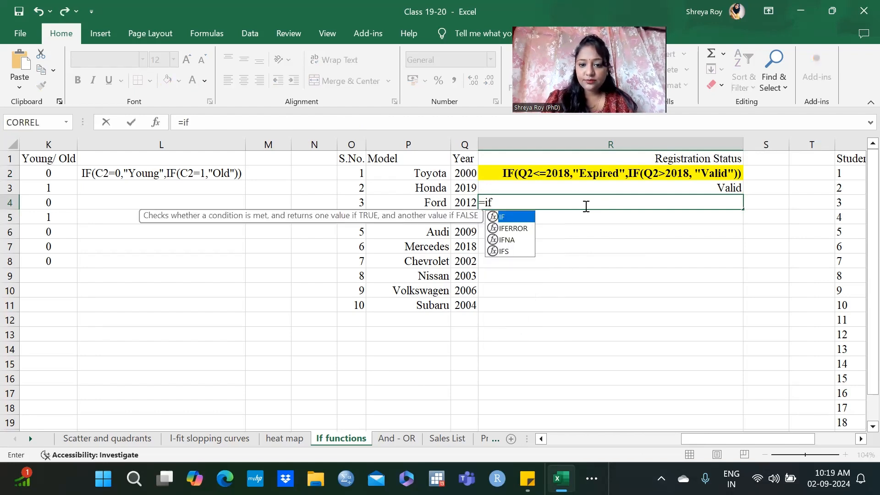
pyautogui.doubleClick(525, 216)
pyautogui.click(464, 202)
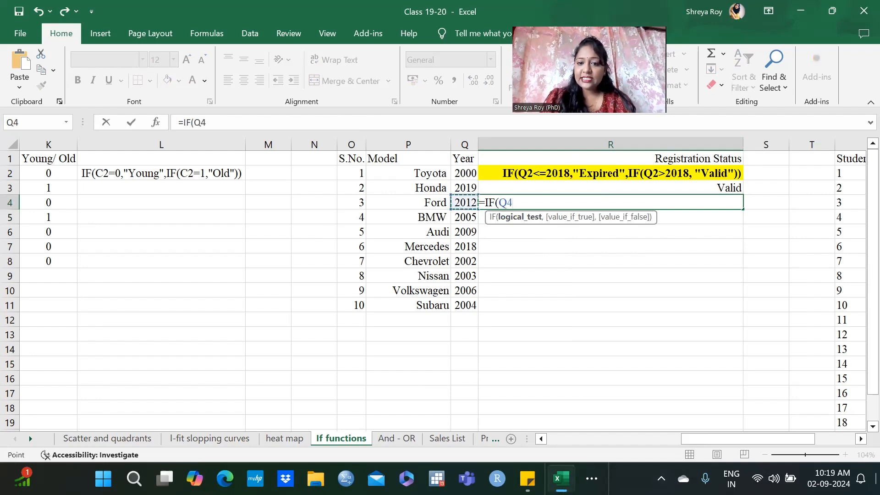
pyautogui.write('<')
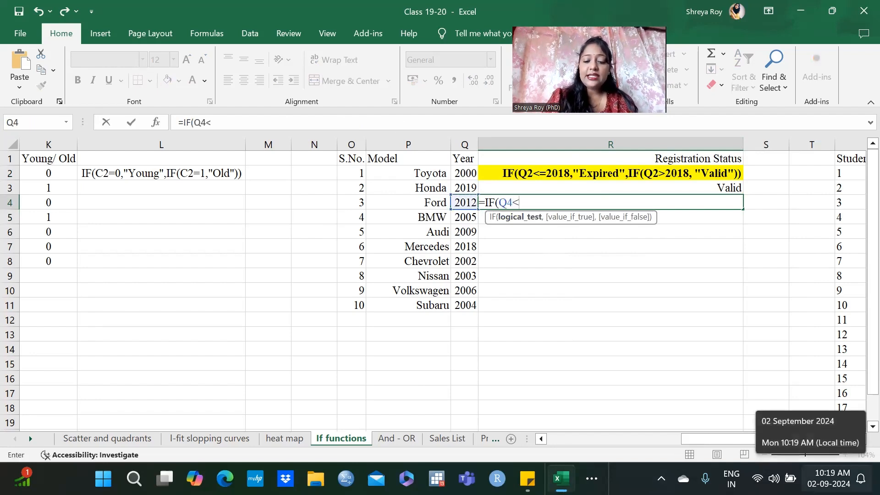
pyautogui.write('=2018')
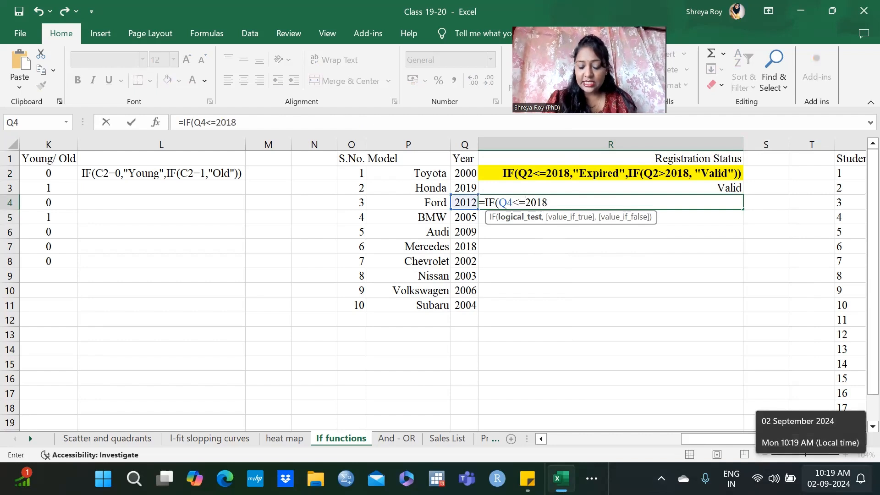
pyautogui.write(',"E')
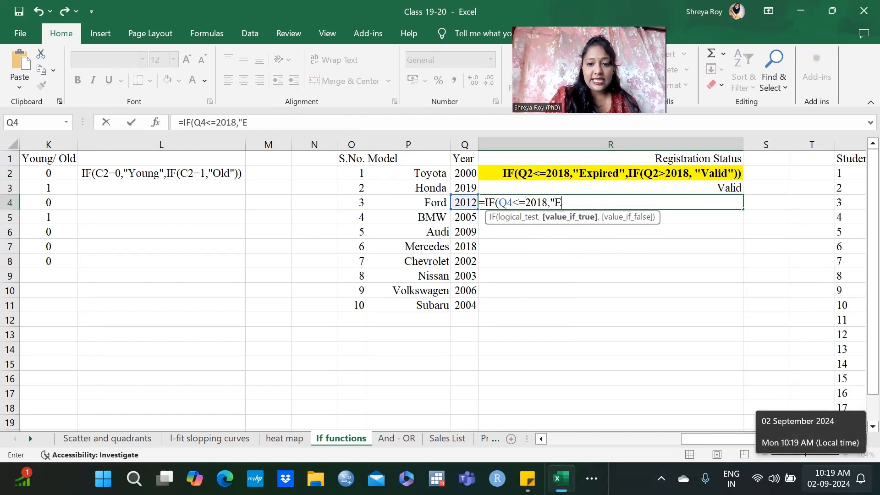
pyautogui.write('"')
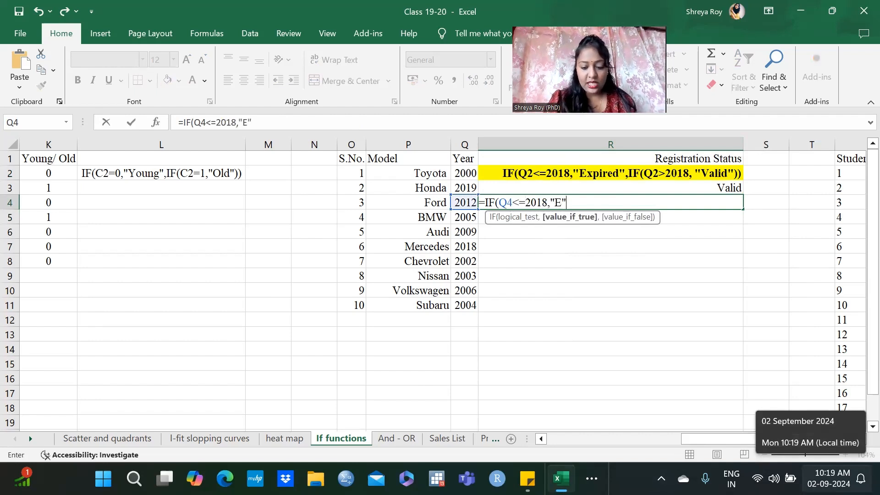
# Step: Complete the formula in R4 with a nested IF as its false value, returning "V" when Q4>=2019
pyautogui.write(',if')
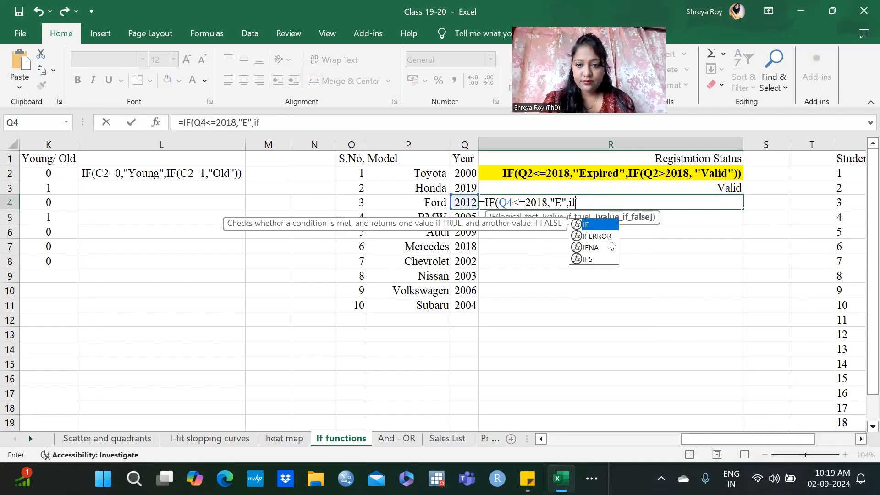
pyautogui.doubleClick(595, 224)
pyautogui.click(465, 202)
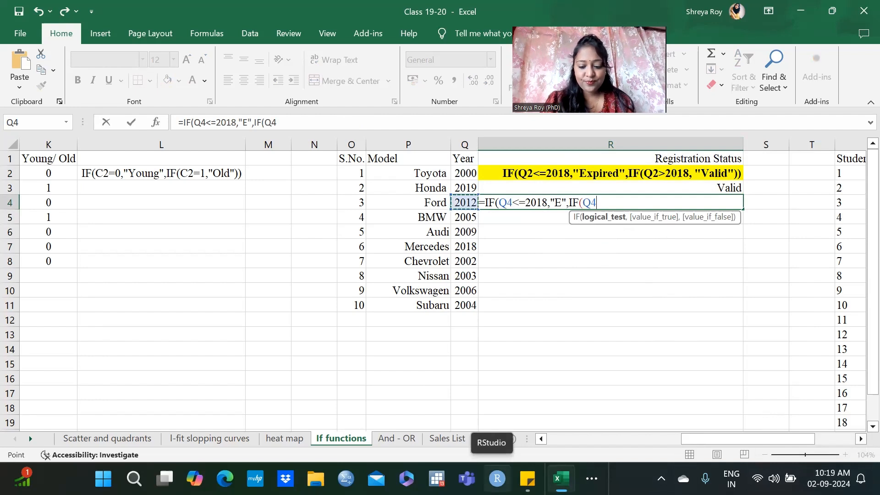
pyautogui.write('>')
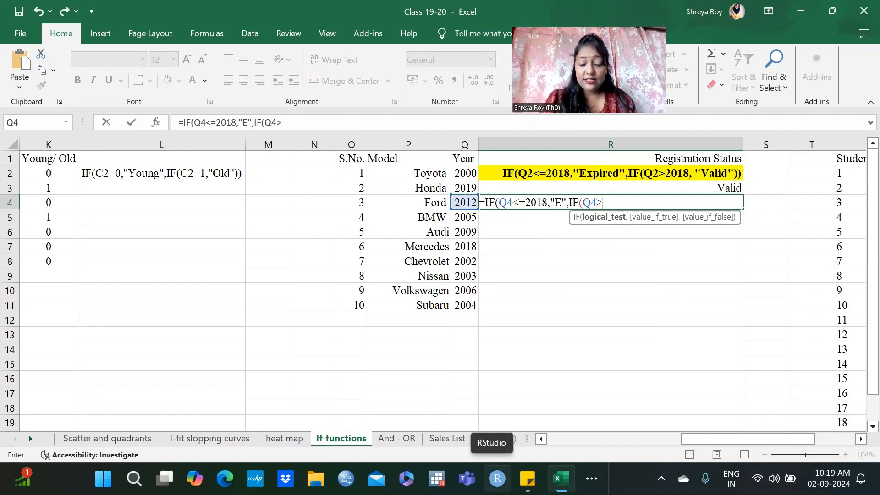
pyautogui.write('=2019')
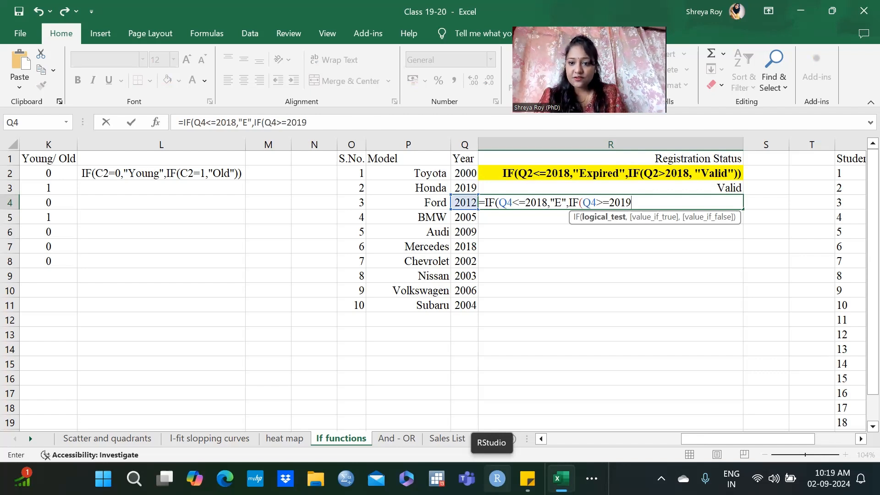
pyautogui.write(',')
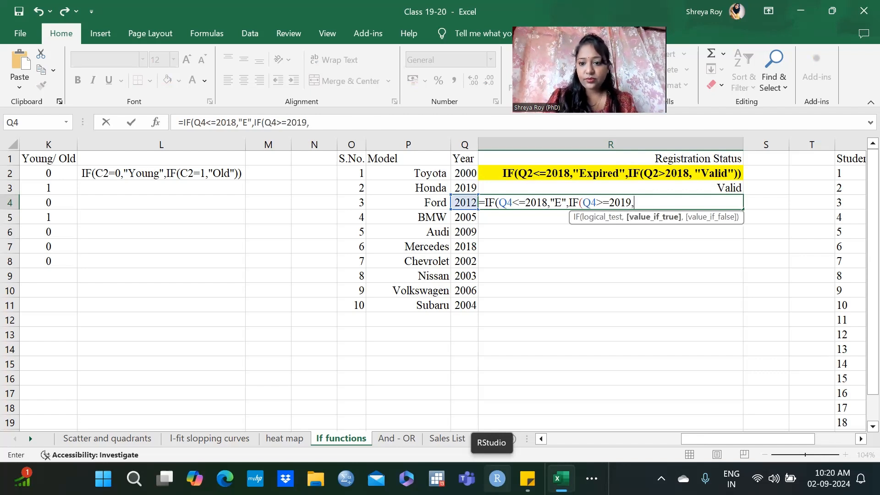
pyautogui.write('"V"))')
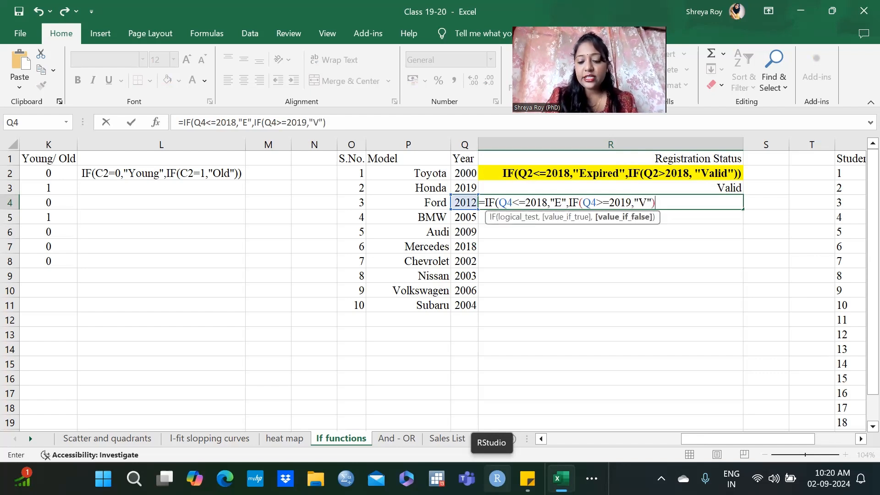
pyautogui.press('Return')
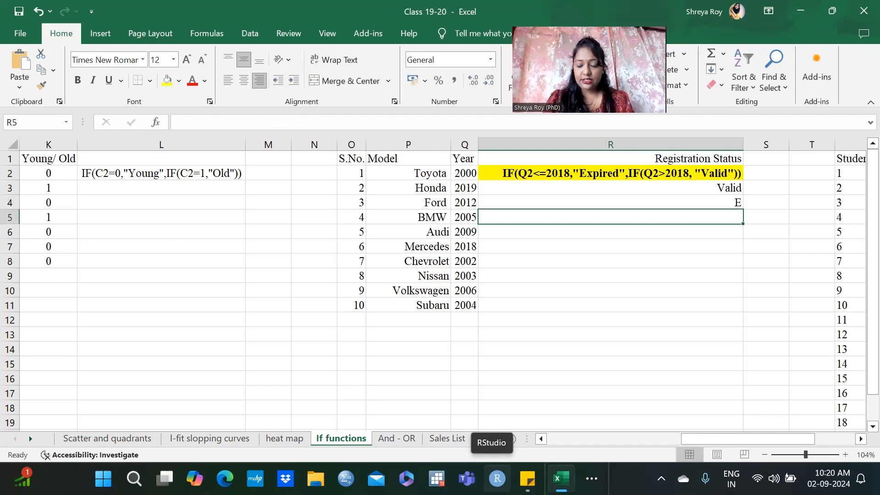
# Step: Compare Ford's registration status in R4 with its Year value in Q4
pyautogui.click(705, 201)
pyautogui.click(467, 200)
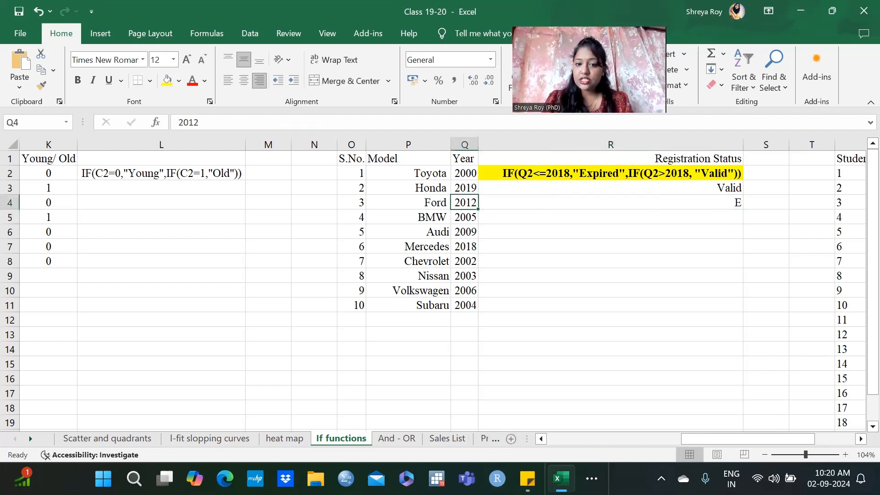
pyautogui.click(718, 197)
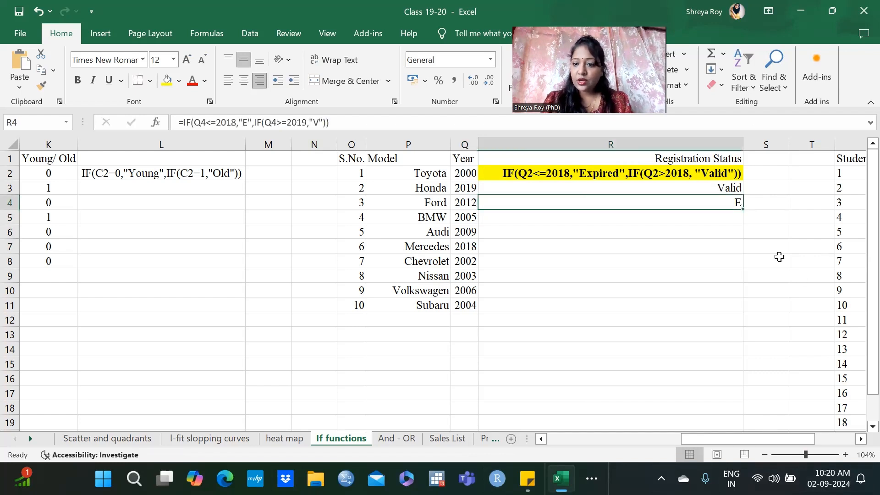
# Step: Fill the registration status formula from R4 down to R11 for the remaining car models
pyautogui.moveTo(743, 208); pyautogui.dragTo(744, 311)
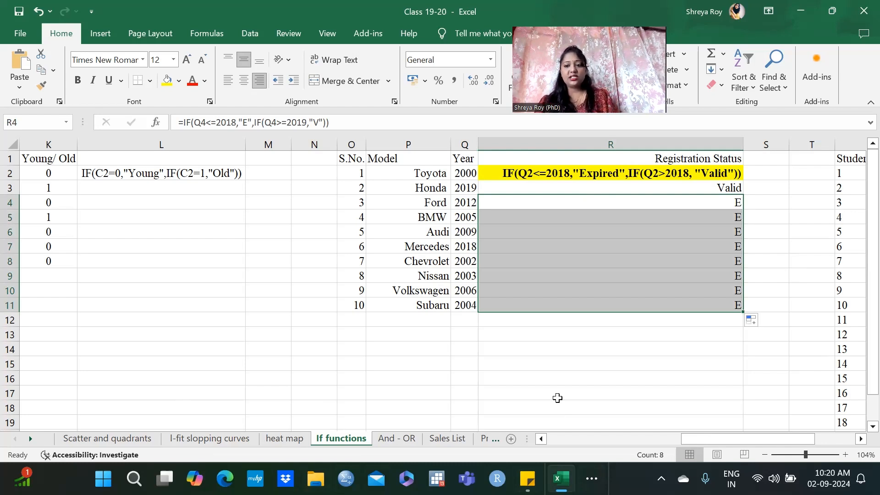
# Step: Begin a formula in W3 of the students' Pass/Fail column with an IF testing V3>40
pyautogui.click(861, 439)
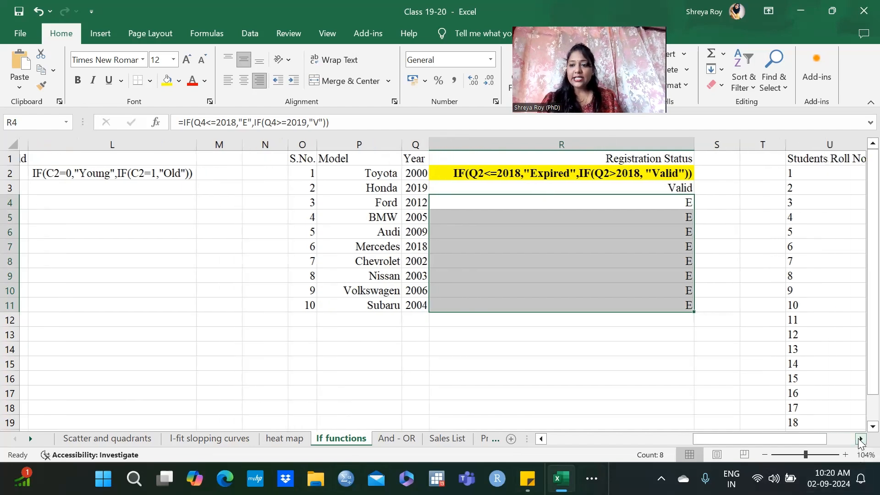
pyautogui.click(861, 438)
pyautogui.click(550, 331)
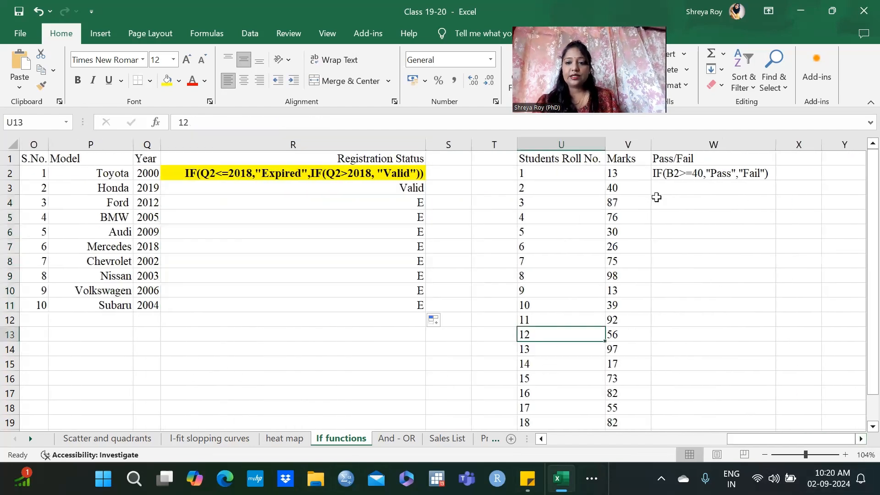
pyautogui.click(678, 190)
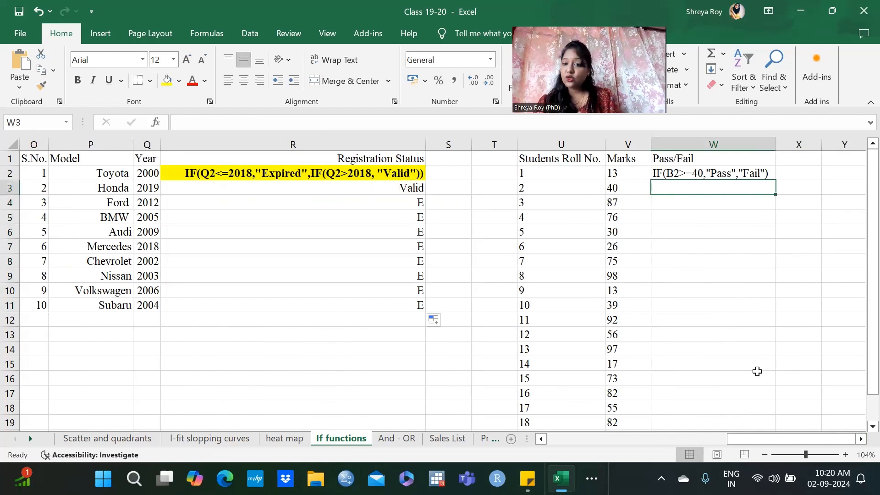
pyautogui.write('=')
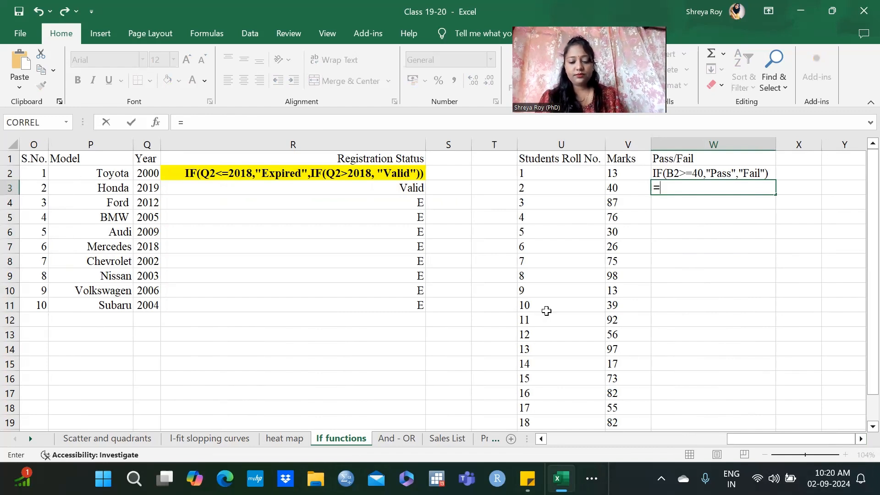
pyautogui.write('if')
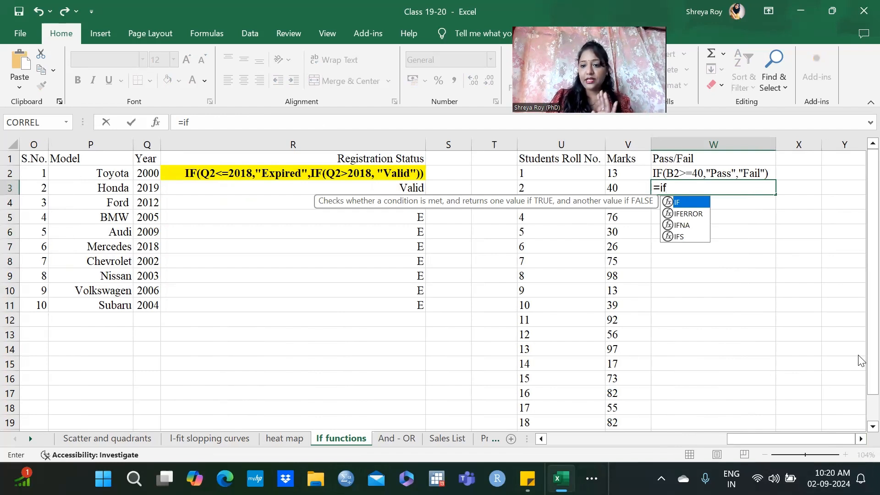
pyautogui.doubleClick(687, 203)
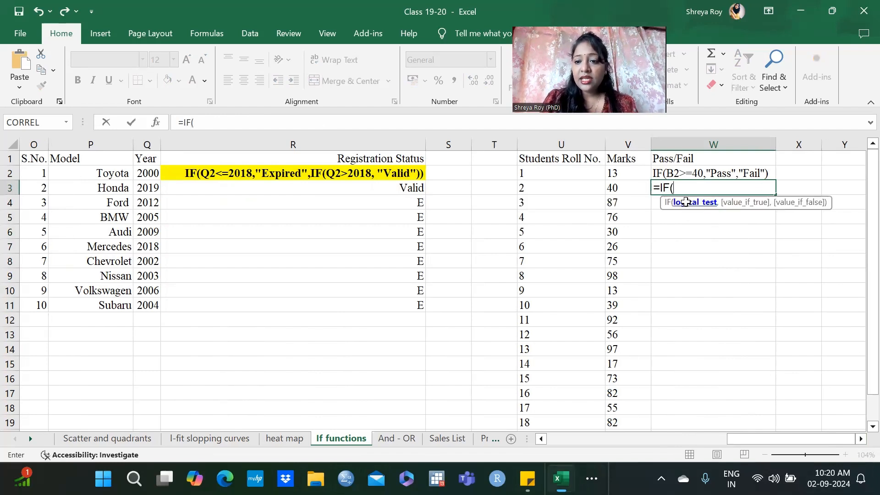
pyautogui.click(618, 189)
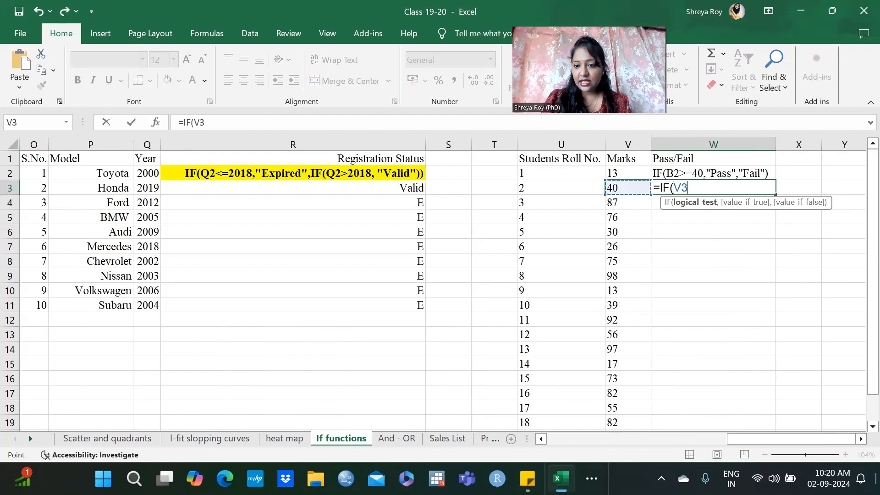
pyautogui.write('>')
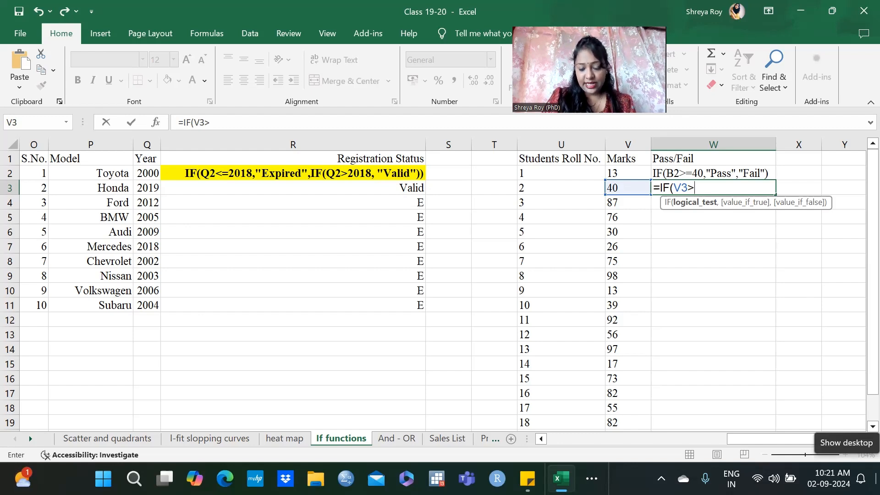
pyautogui.write('4')
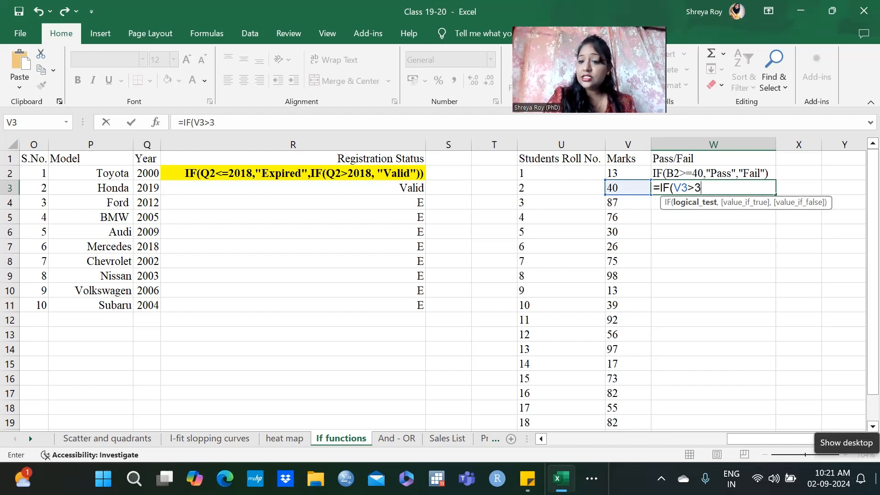
pyautogui.press('BackSpace')
pyautogui.write('40')
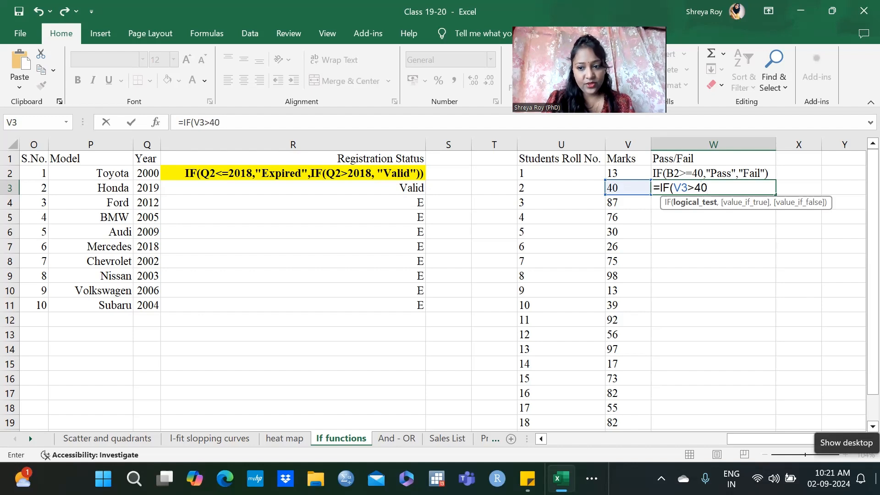
# Step: Complete the W3 formula so it returns "Pass" when the test is true and "Fail" when false
pyautogui.write(',"Pass')
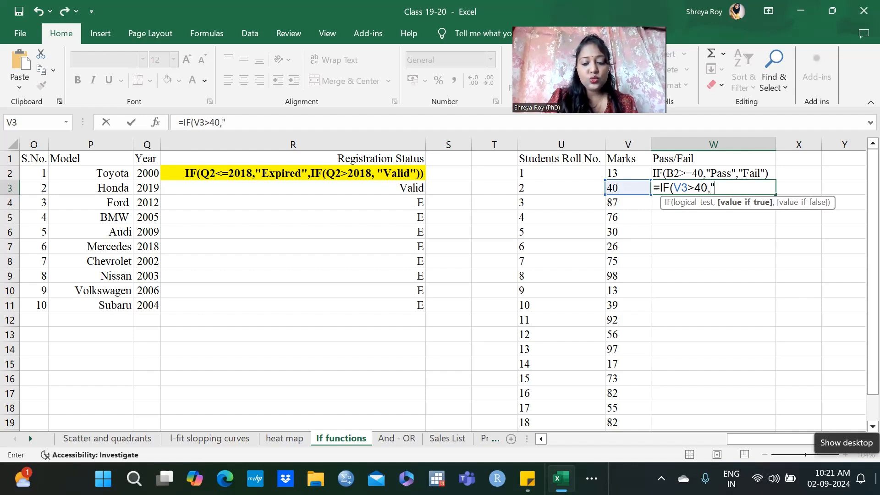
pyautogui.write('",')
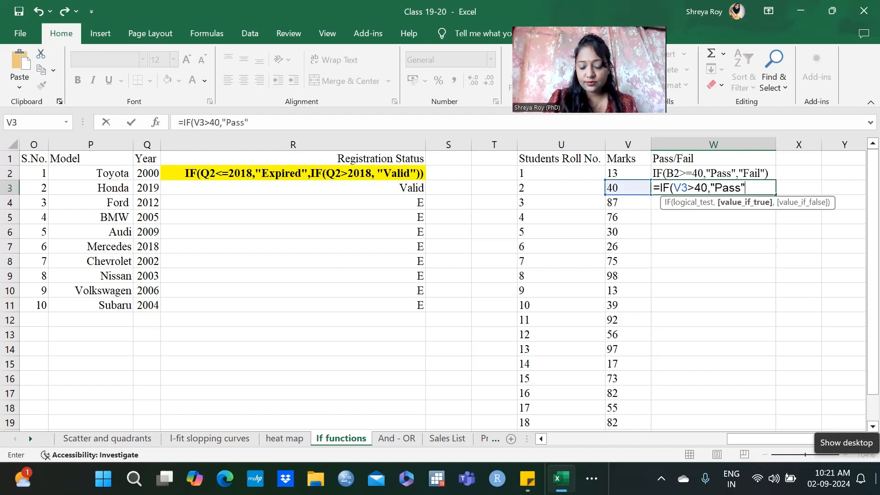
pyautogui.write('"Fail')
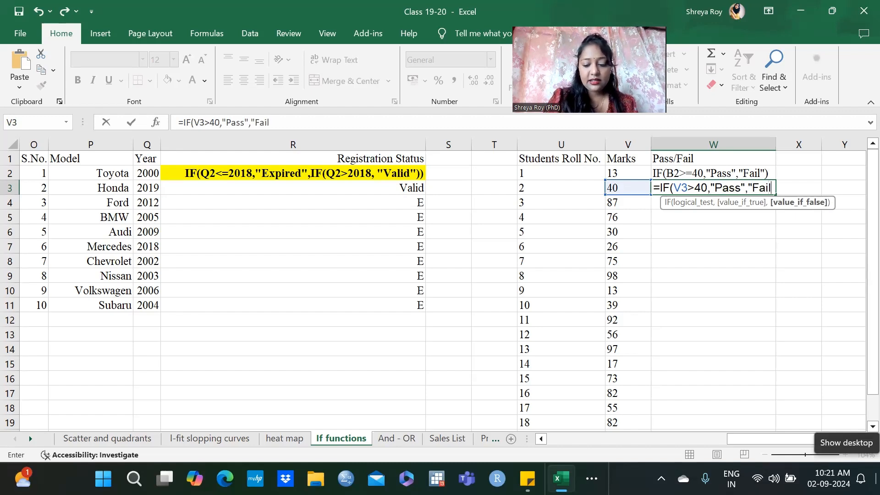
pyautogui.write('")')
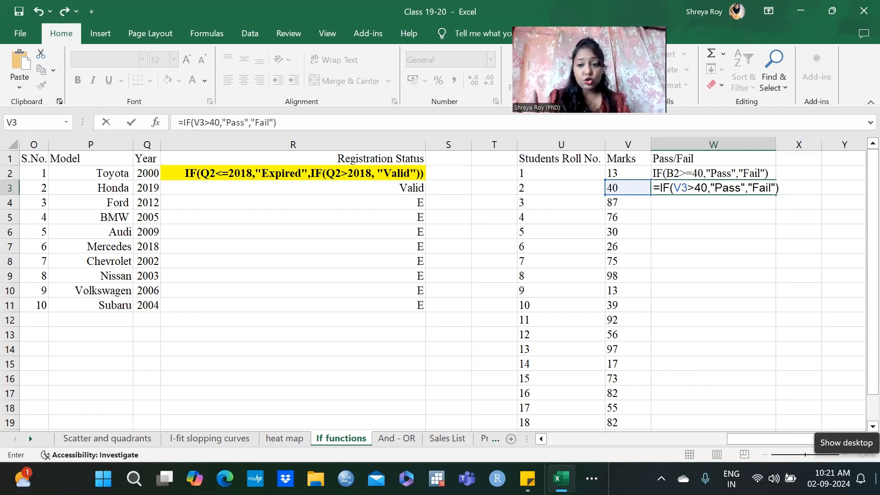
pyautogui.press('Return')
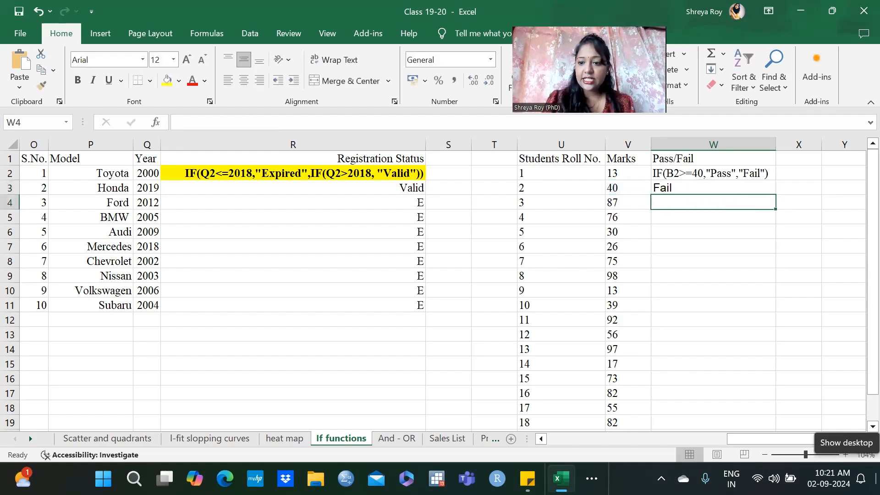
# Step: Correct the logical test in W3's formula to V3>=40
pyautogui.click(670, 187)
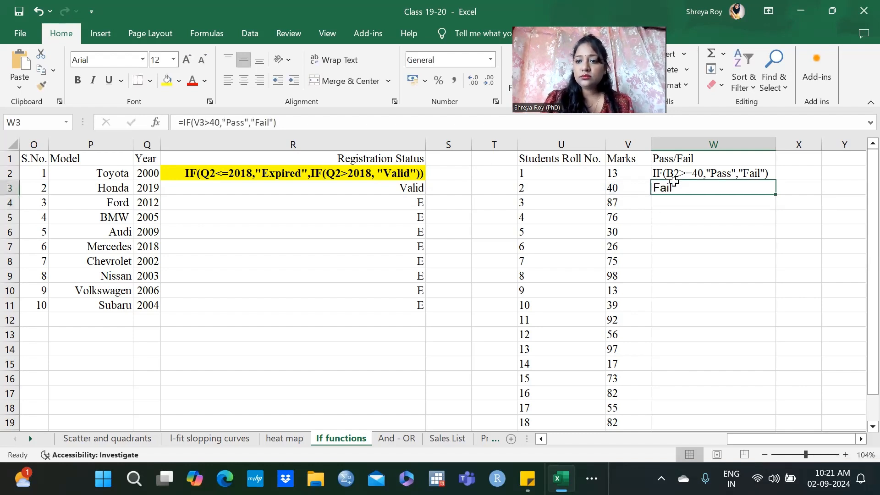
pyautogui.click(213, 122)
pyautogui.press('BackSpace')
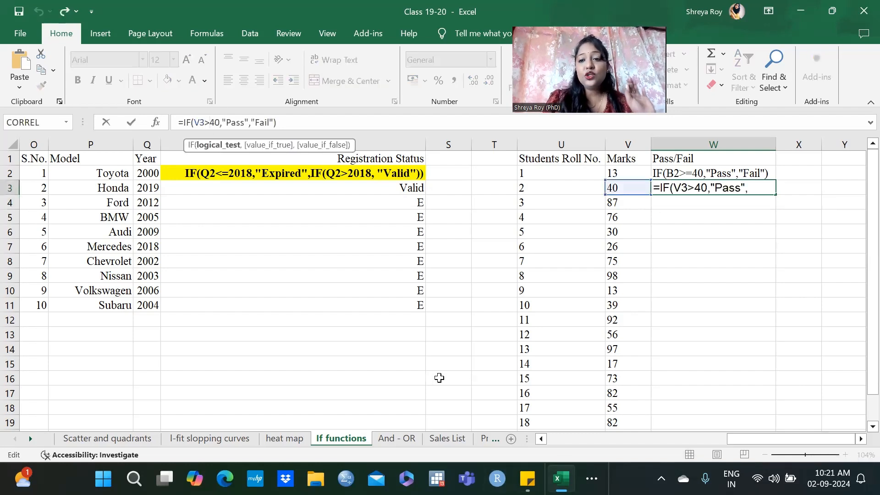
pyautogui.click(696, 189)
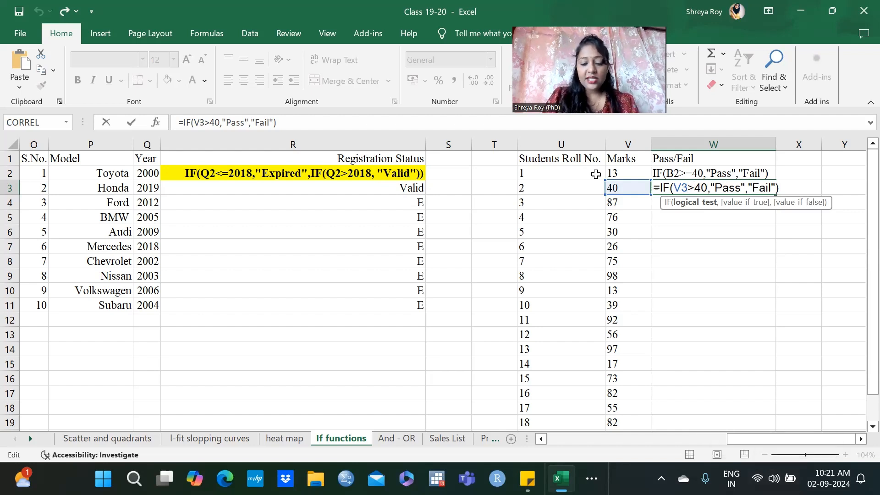
pyautogui.write('=')
pyautogui.press('Return')
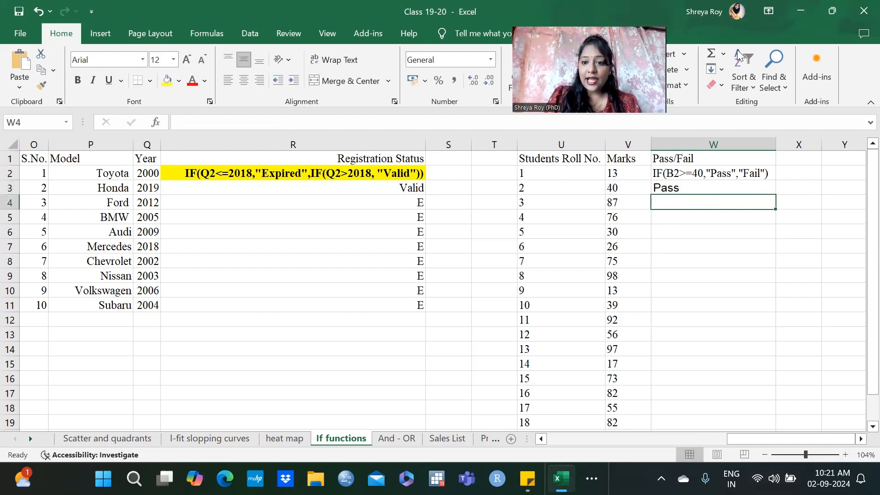
# Step: Begin a formula in W4 with an IF testing V4>39 for the student with roll number 3
pyautogui.doubleClick(699, 204)
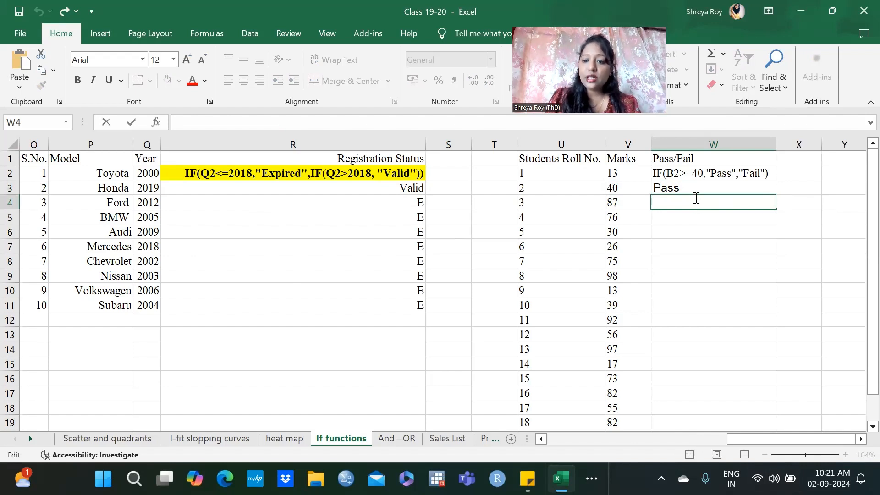
pyautogui.write('=if')
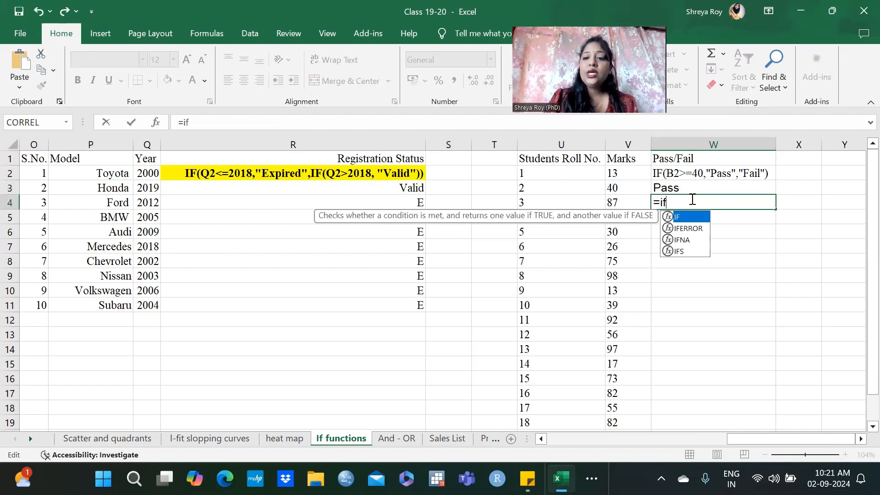
pyautogui.hotkey('ctrl', 'Return')
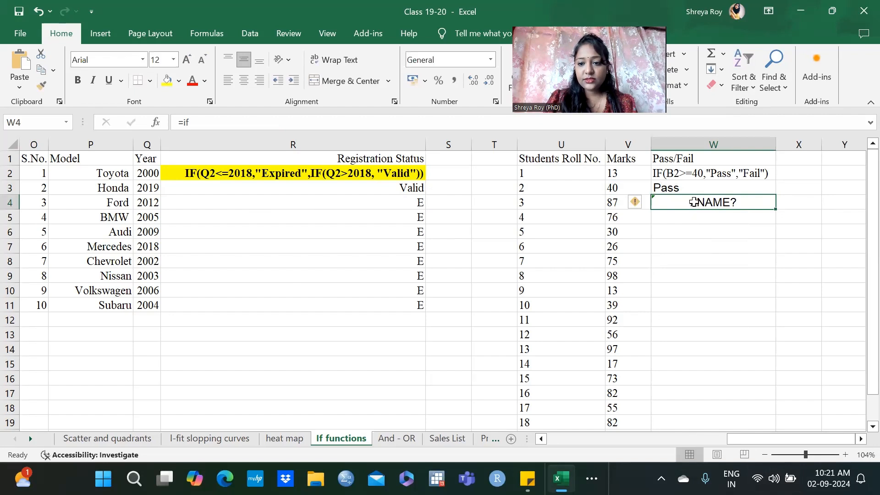
pyautogui.click(204, 120)
pyautogui.press('BackSpace')
pyautogui.press('BackSpace')
pyautogui.write('if')
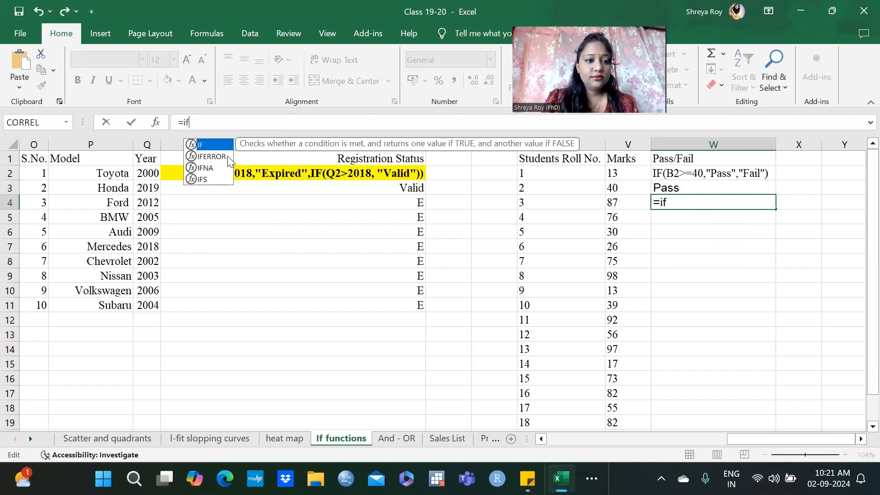
pyautogui.press('Tab')
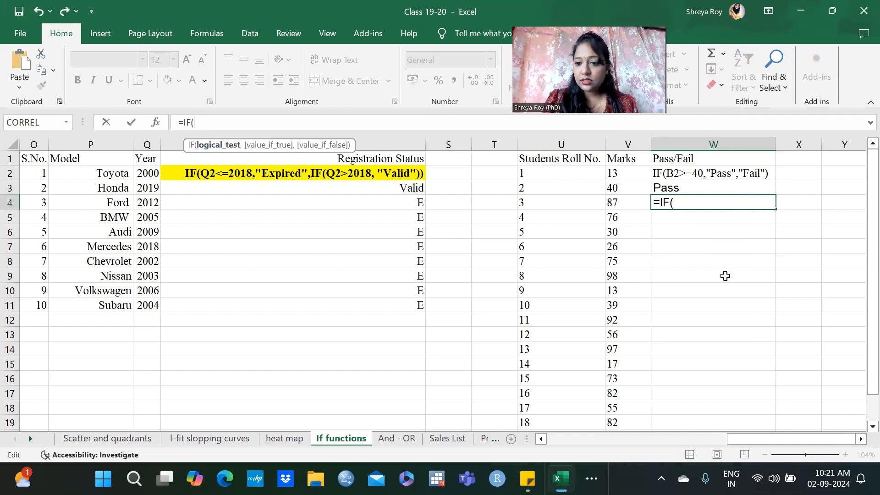
pyautogui.click(617, 203)
pyautogui.write('>')
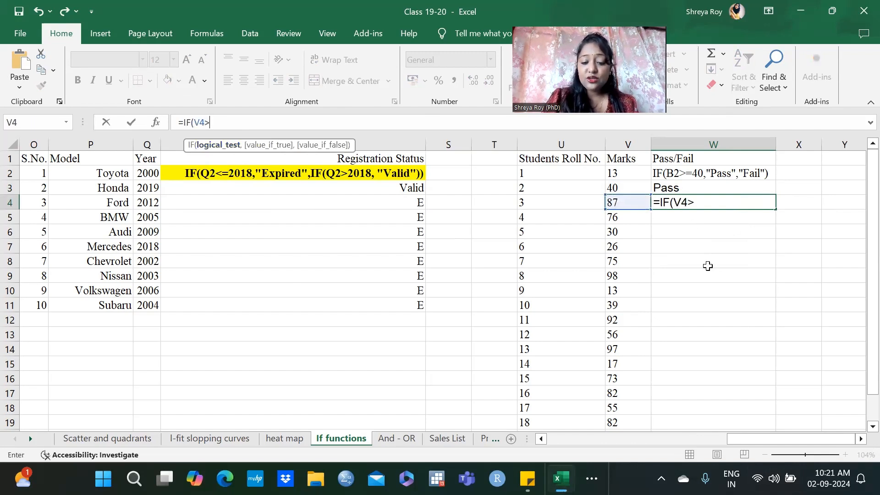
pyautogui.write('39')
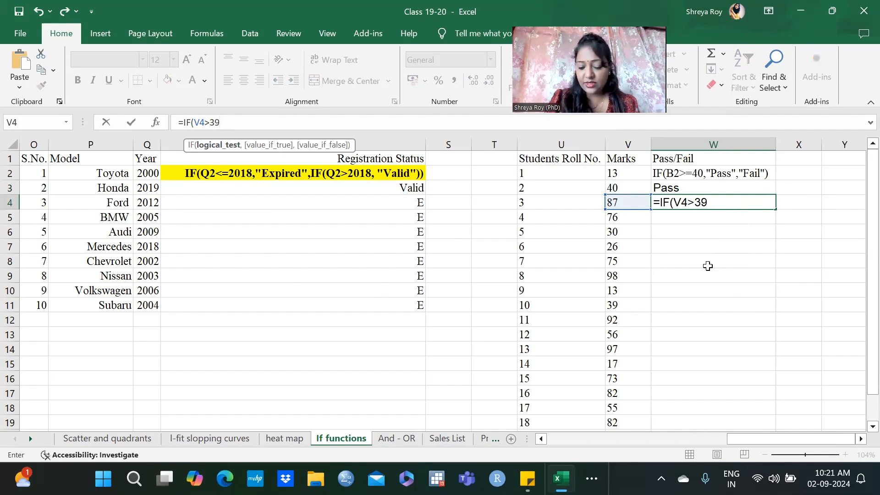
# Step: Complete the W4 formula with "Pass" as its true value and "Fail" as its false value
pyautogui.write(',"P')
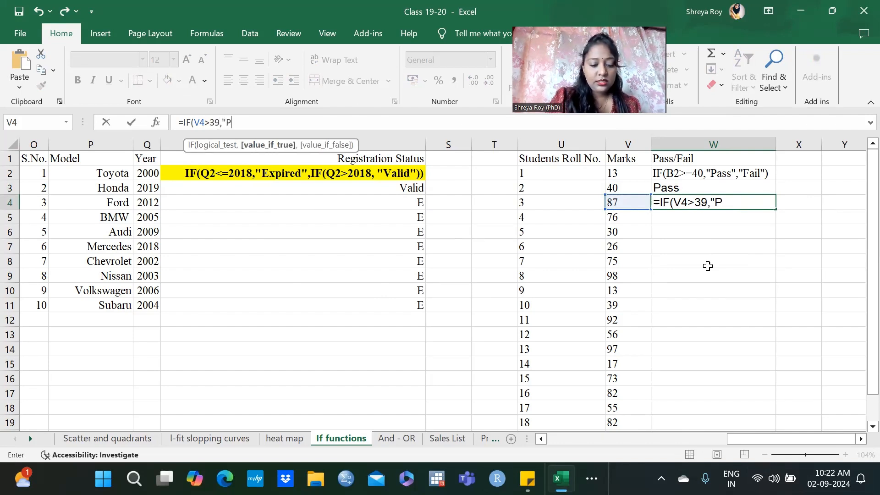
pyautogui.write('ass",')
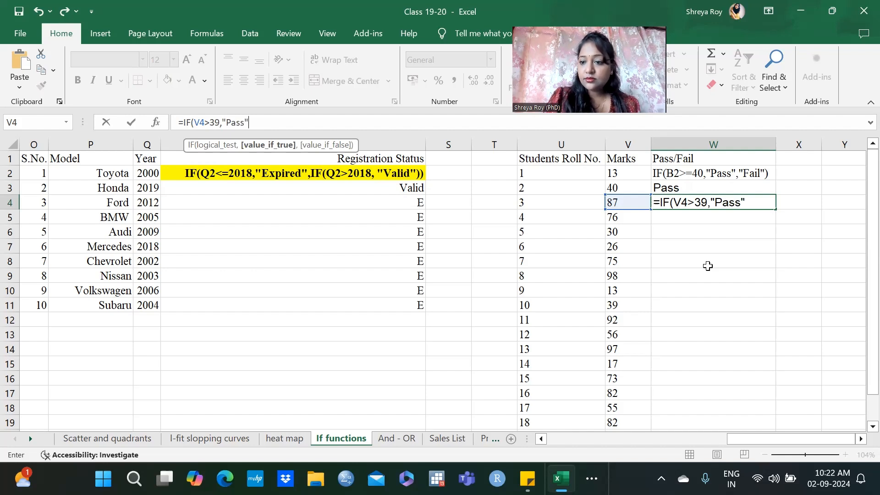
pyautogui.write('"')
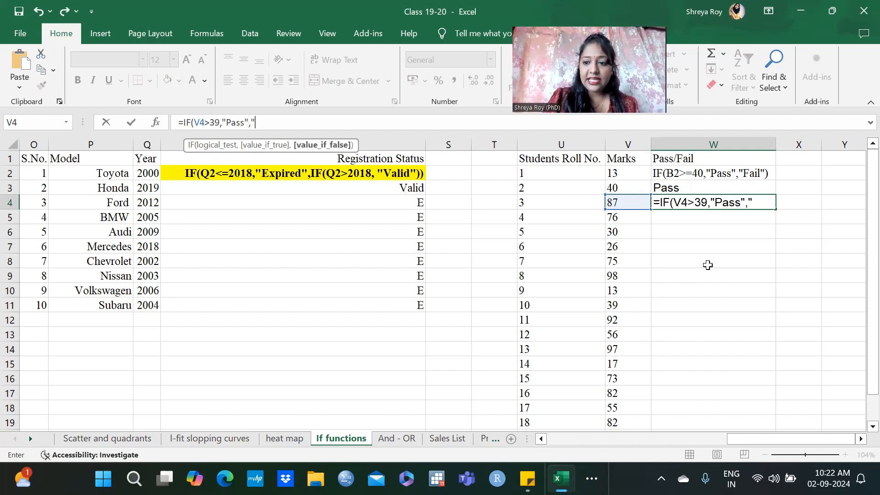
pyautogui.write('Fail"')
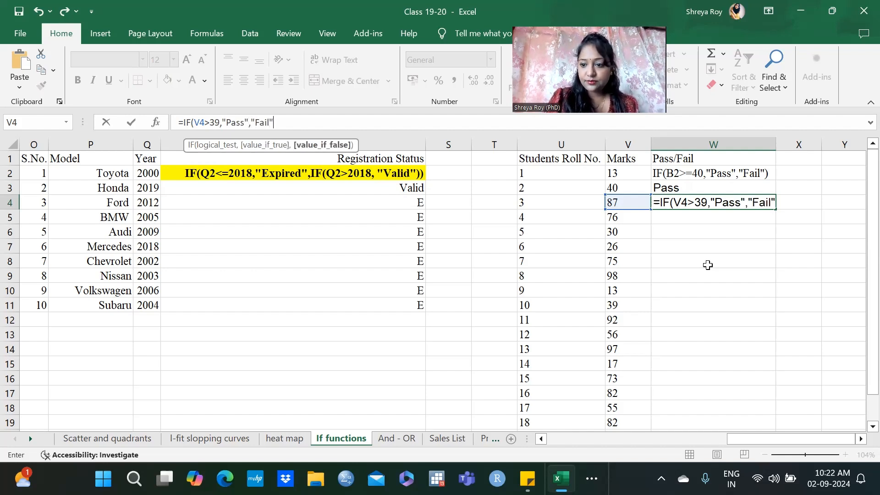
pyautogui.write(')')
pyautogui.press('Return')
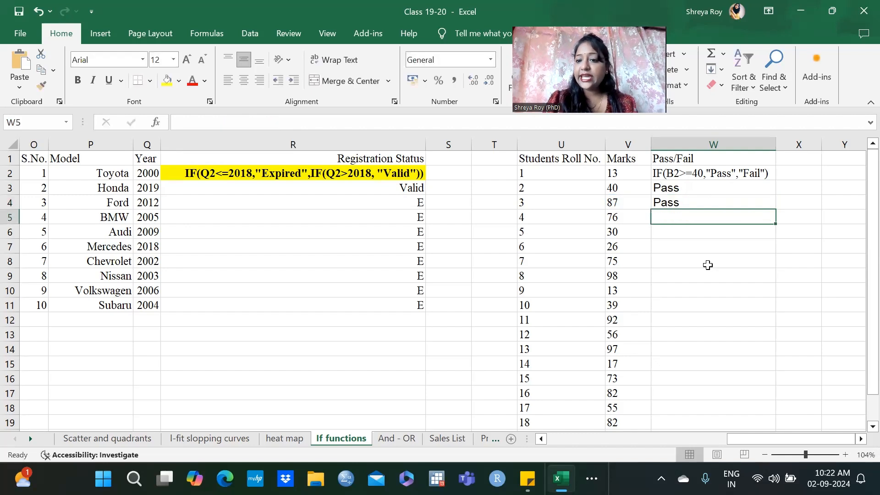
# Step: Begin a formula in W5 with an IF testing V5>=40 for roll number 4, followed by the value "Pass"
pyautogui.doubleClick(691, 218)
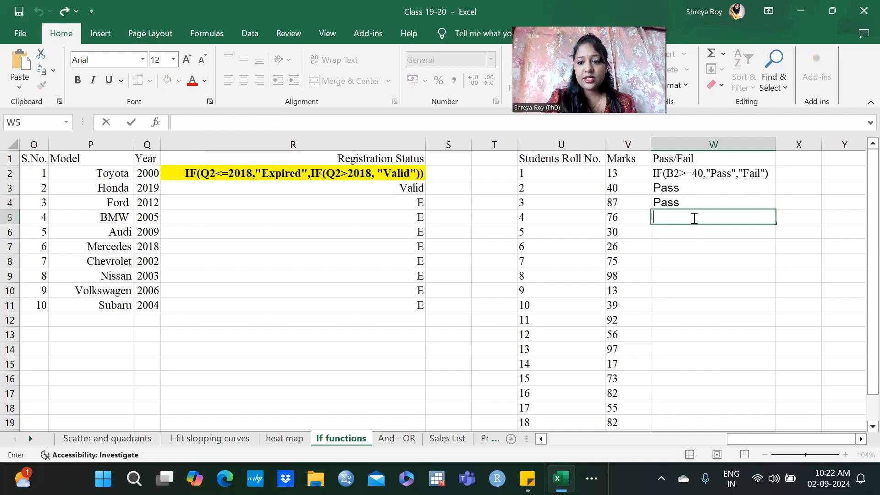
pyautogui.write('=if')
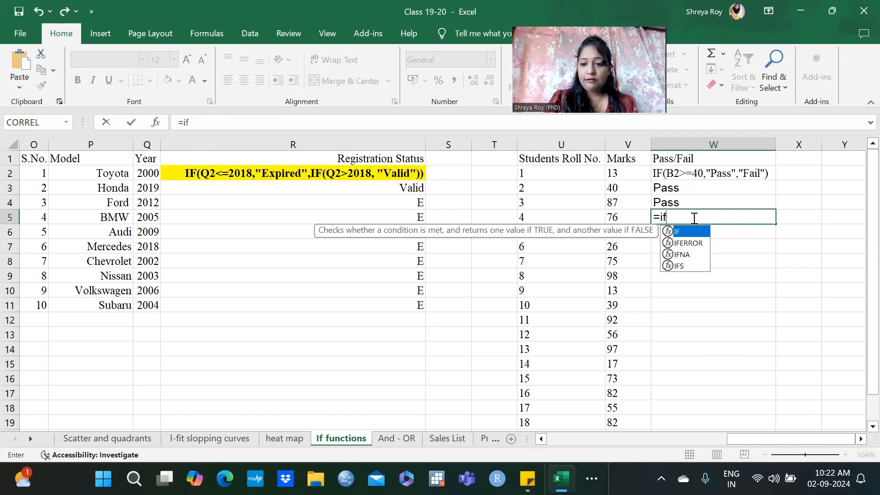
pyautogui.press('Tab')
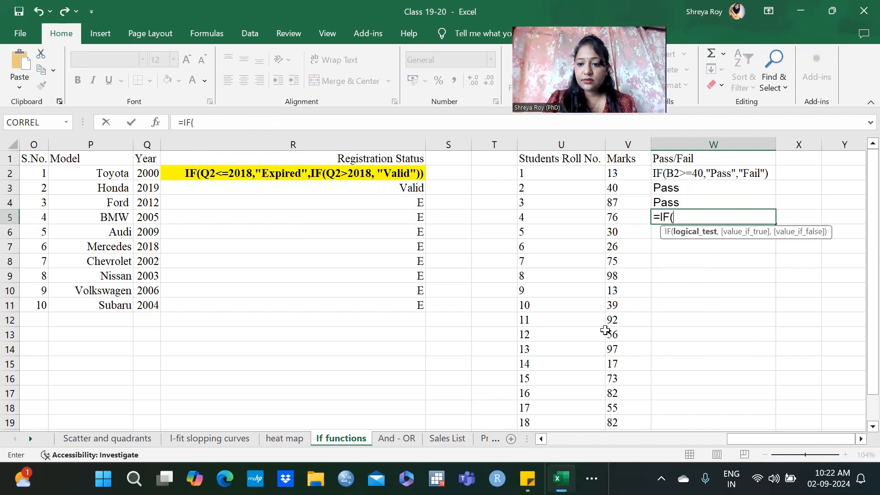
pyautogui.click(632, 219)
pyautogui.write('>')
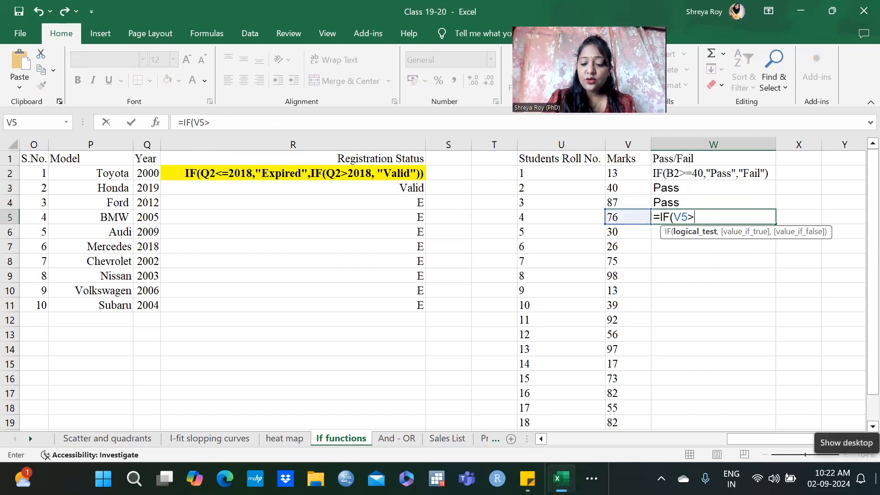
pyautogui.write('=40')
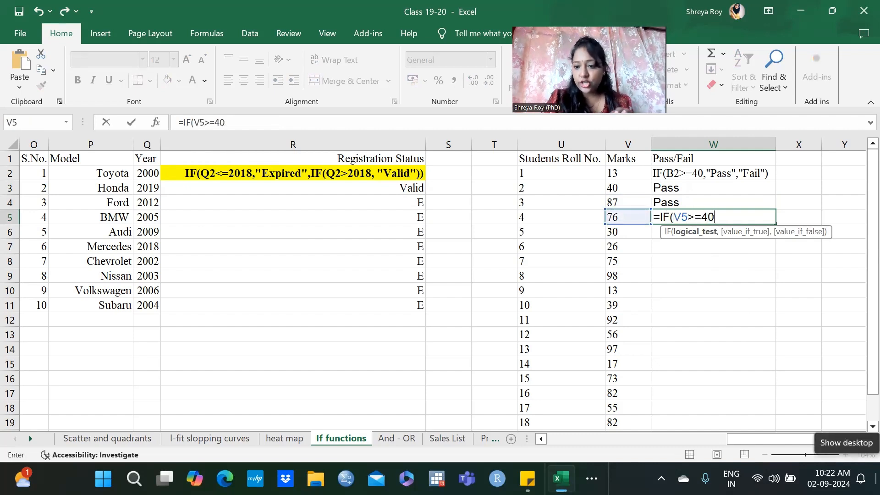
pyautogui.write('."P')
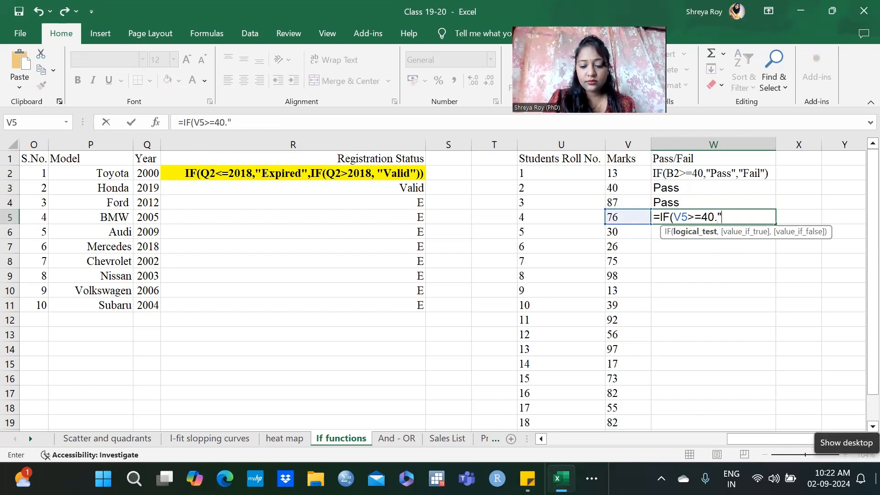
pyautogui.write('ass')
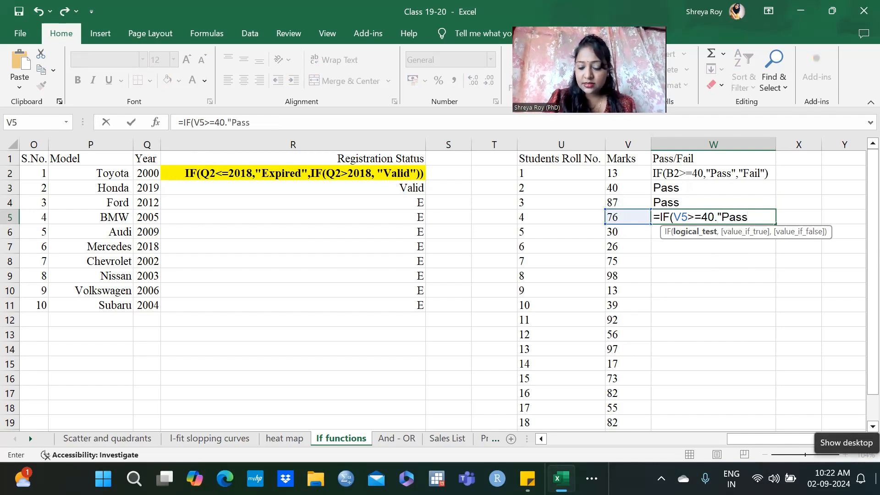
pyautogui.write('"')
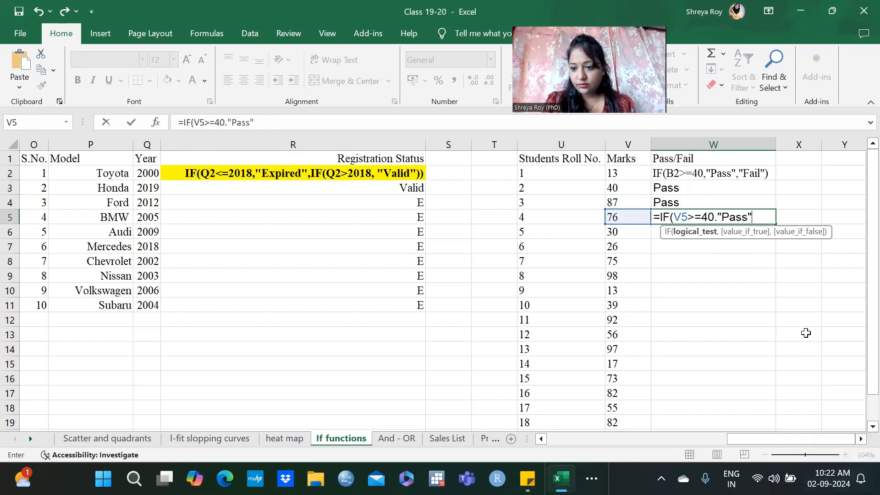
# Step: Replace the period after 40 in W5's formula with a comma separating the test from "Pass"
pyautogui.press('F2')
pyautogui.press('Left')
pyautogui.press('Left')
pyautogui.press('Left')
pyautogui.press('Left')
pyautogui.press('Left')
pyautogui.press('Left')
pyautogui.press('BackSpace')
pyautogui.write(',')
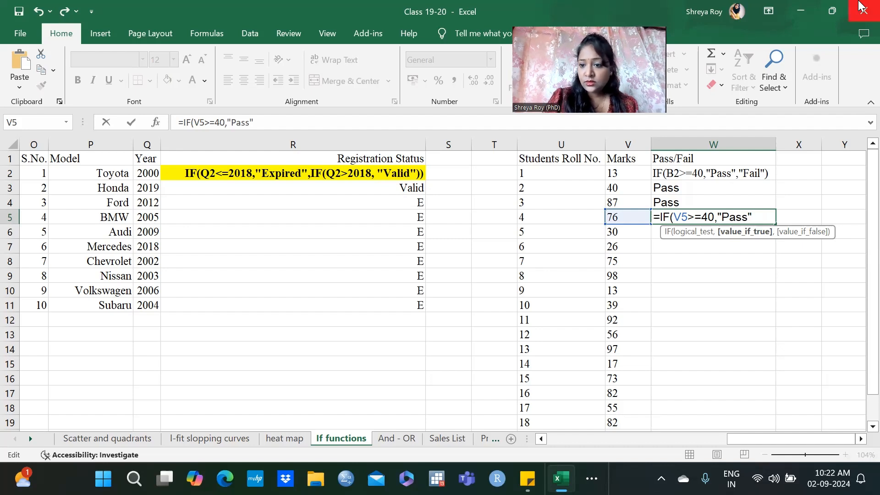
# Step: Complete the W5 formula with a nested IF returning "Fail" when V5<40, and fill it down the Pass/Fail column
pyautogui.write(',if')
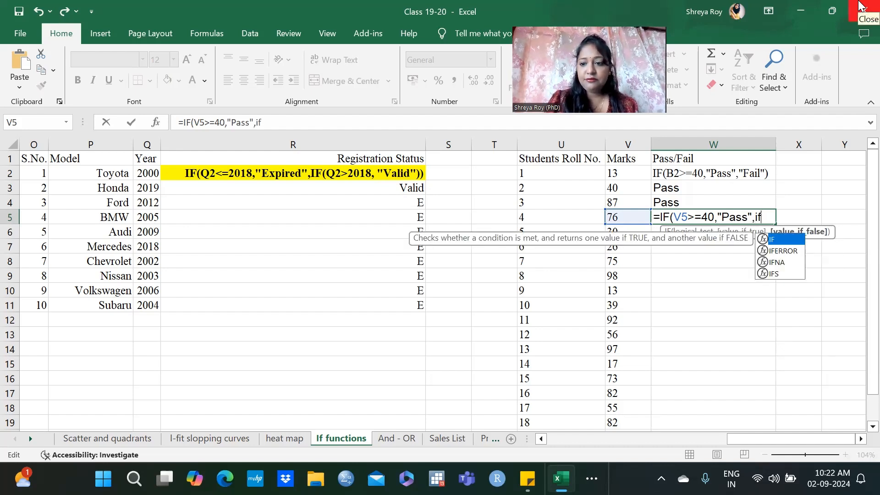
pyautogui.press('Tab')
pyautogui.click(619, 217)
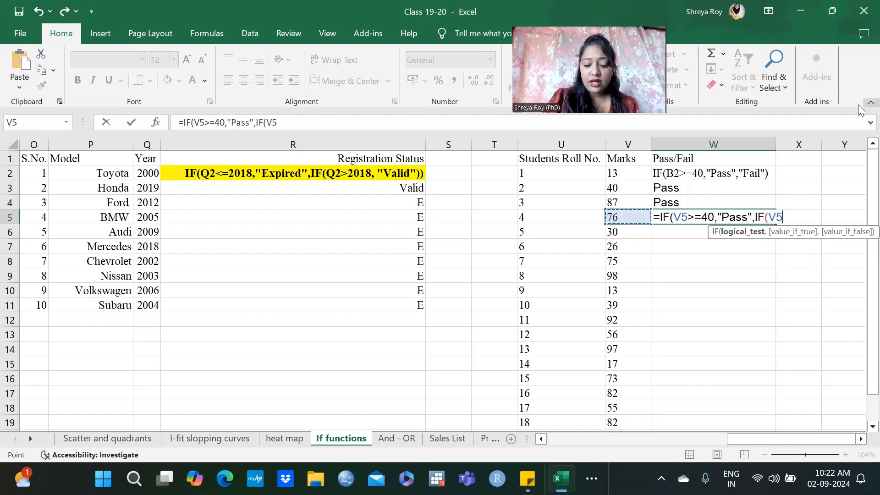
pyautogui.write('<40')
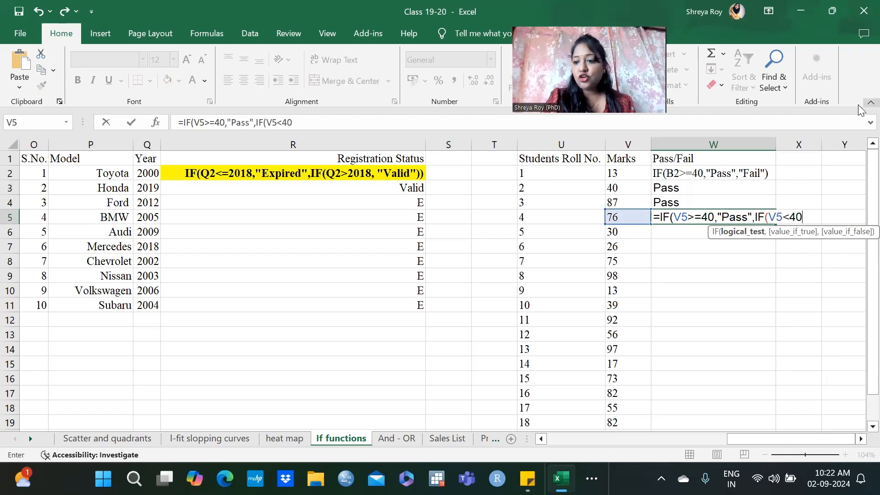
pyautogui.write(',"')
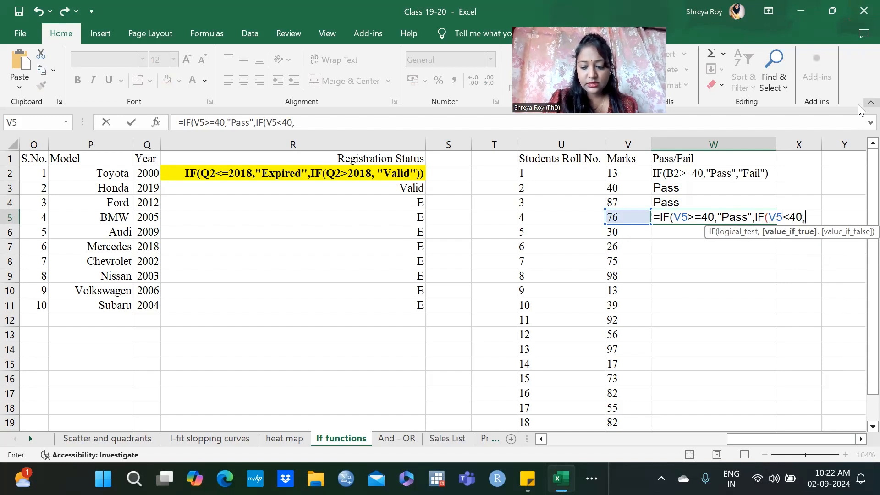
pyautogui.write('Fail"')
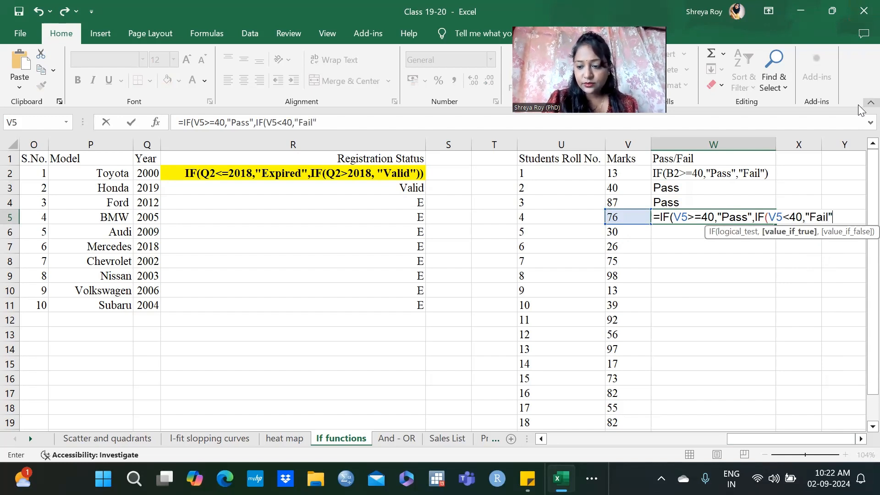
pyautogui.write('))')
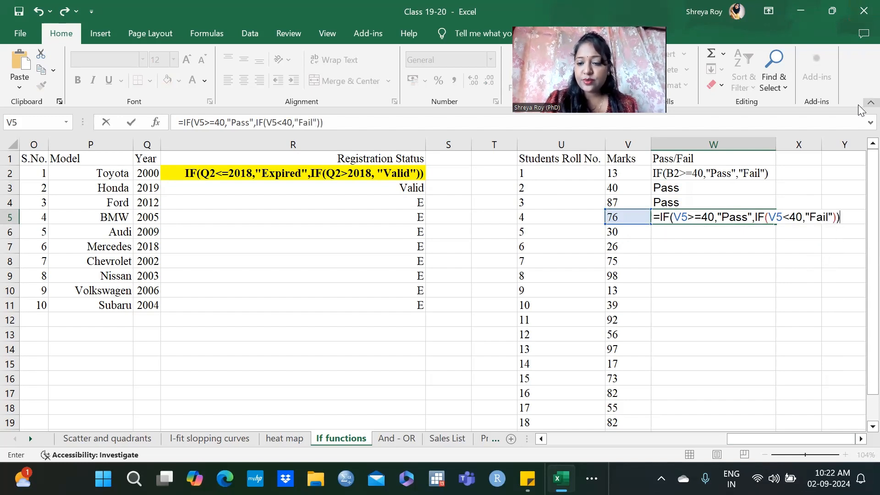
pyautogui.press('Return')
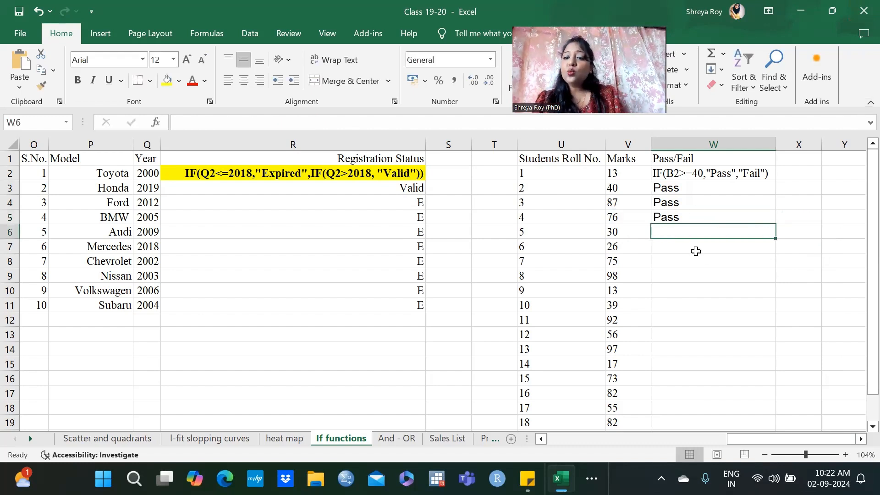
pyautogui.click(695, 213)
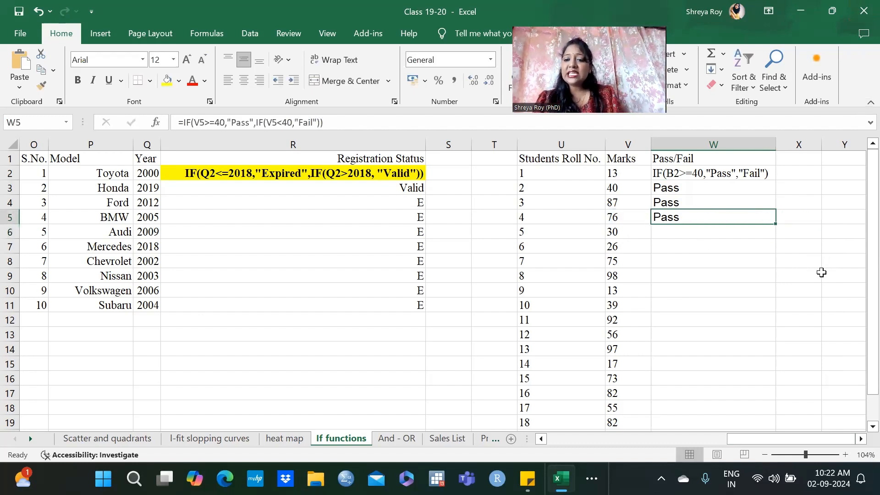
pyautogui.doubleClick(775, 224)
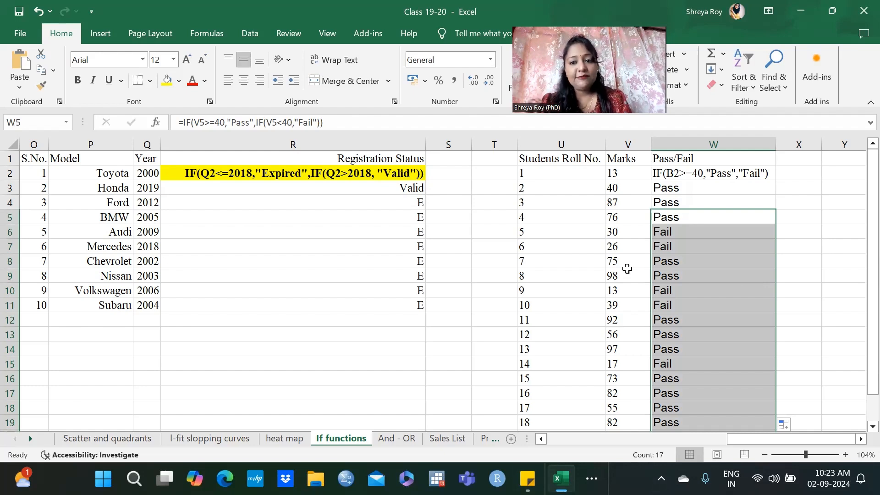
# Step: Switch to the And - OR sheet and start editing the Overall Status cell D3 for roll number 2
pyautogui.click(379, 439)
pyautogui.moveTo(750, 440); pyautogui.dragTo(531, 465)
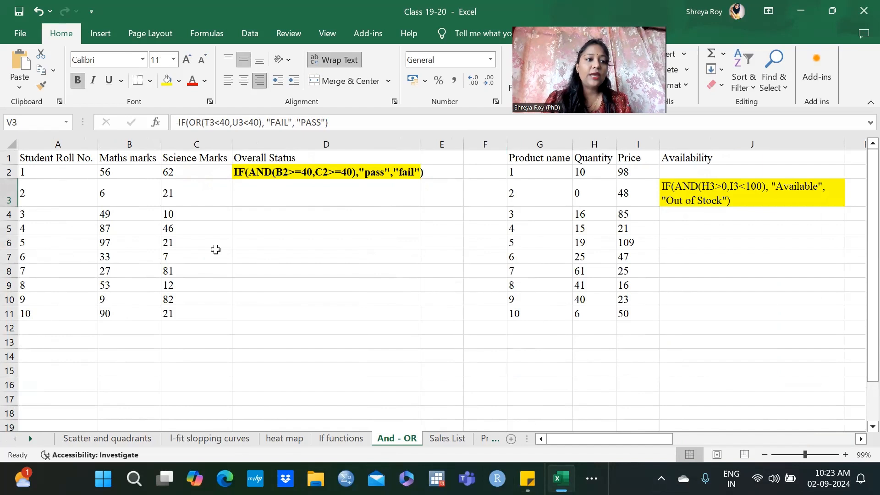
pyautogui.click(192, 195)
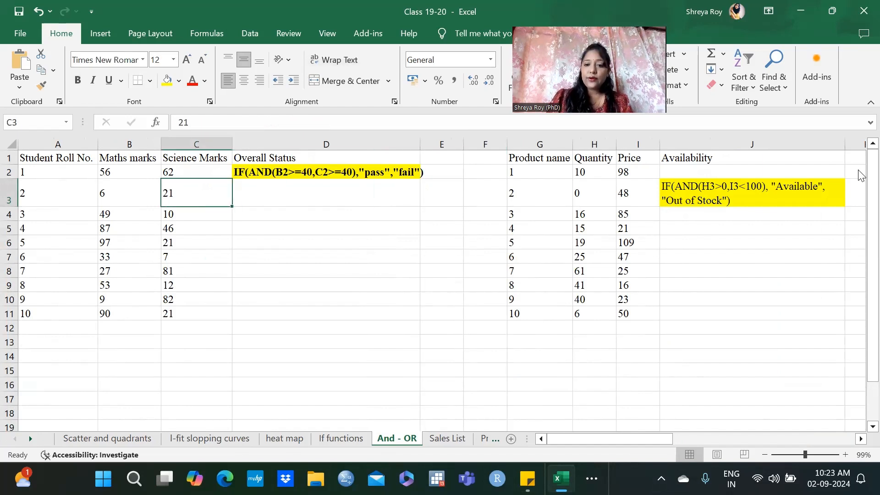
pyautogui.click(120, 174)
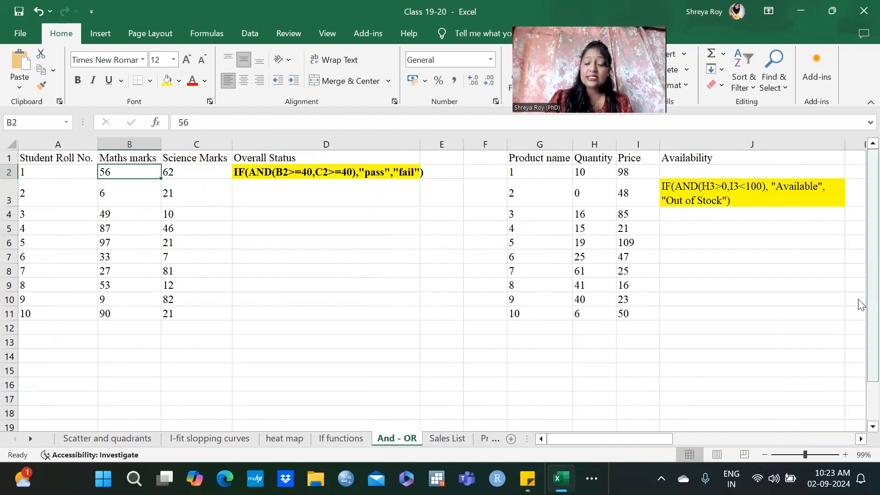
pyautogui.click(216, 184)
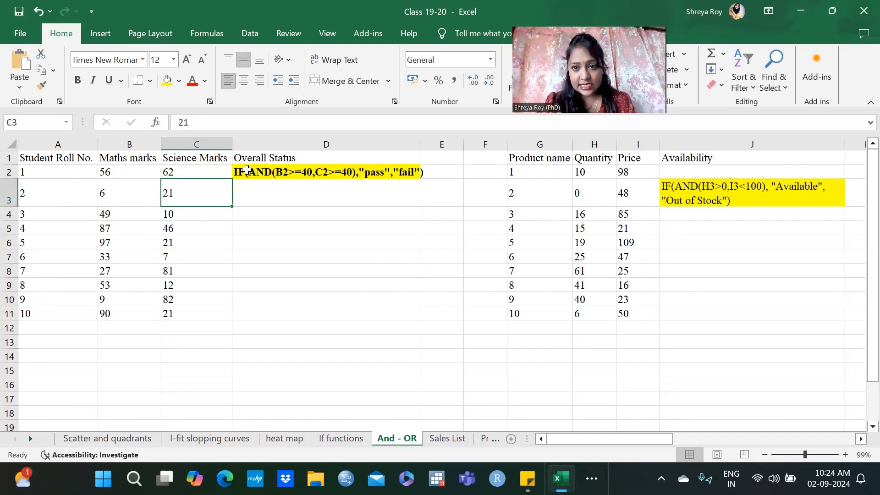
pyautogui.doubleClick(265, 189)
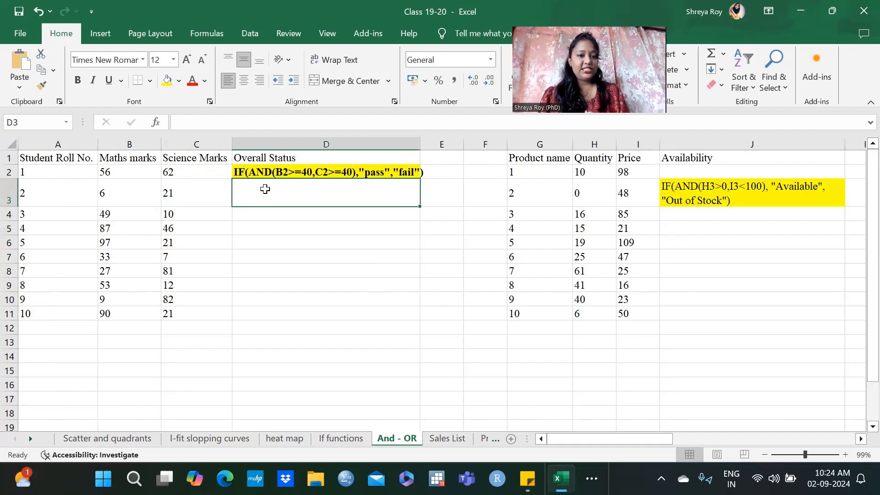
pyautogui.write('=if')
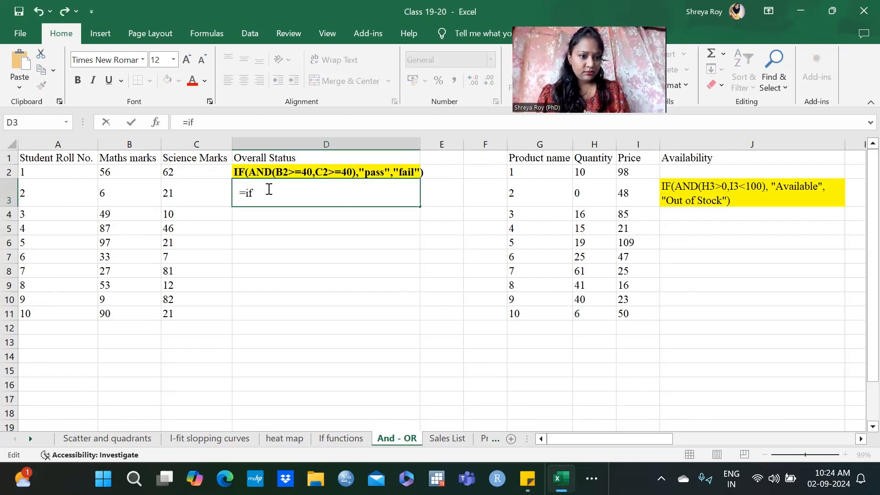
pyautogui.press('BackSpace')
pyautogui.press('BackSpace')
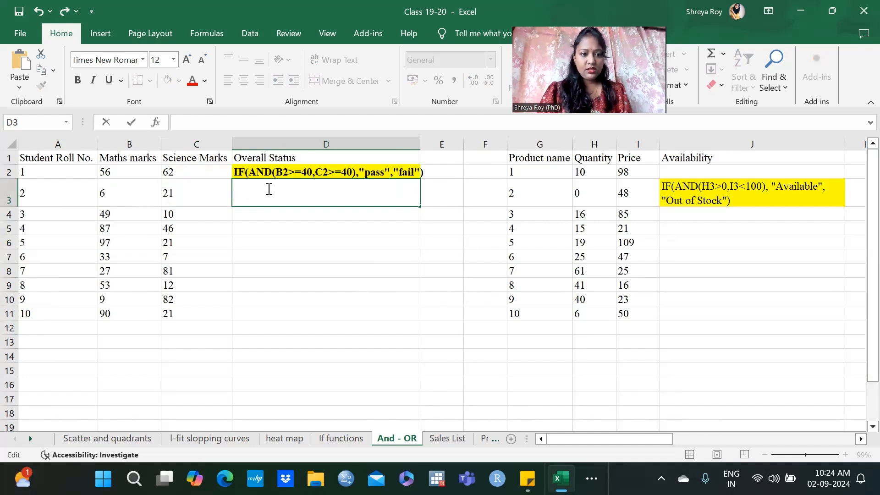
# Step: Begin a formula in D3 with an AND function nested as the logical test of an IF
pyautogui.write('=if')
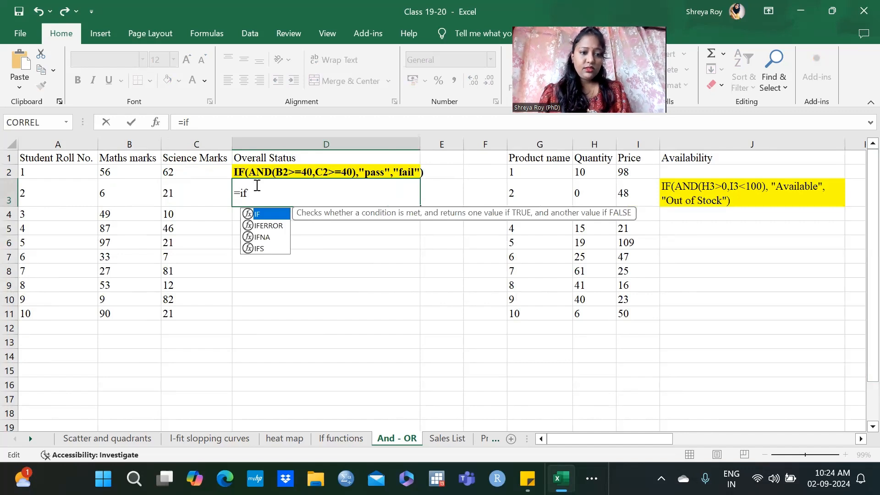
pyautogui.doubleClick(264, 214)
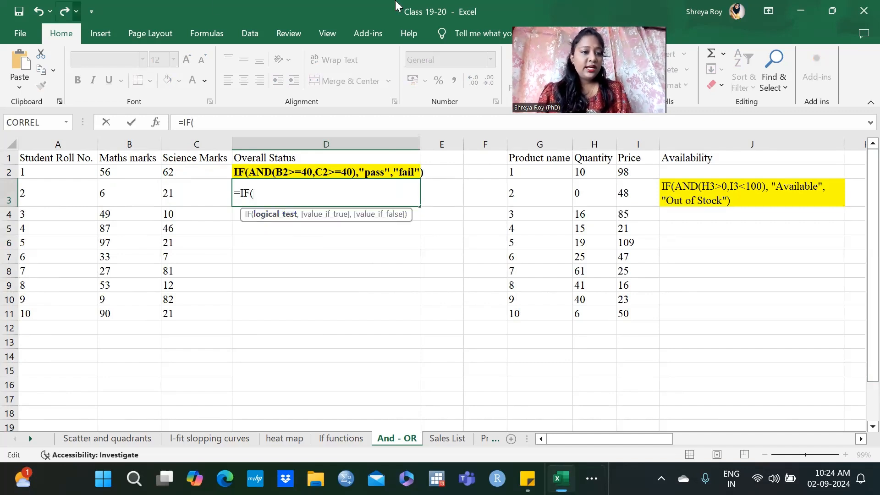
pyautogui.write('A')
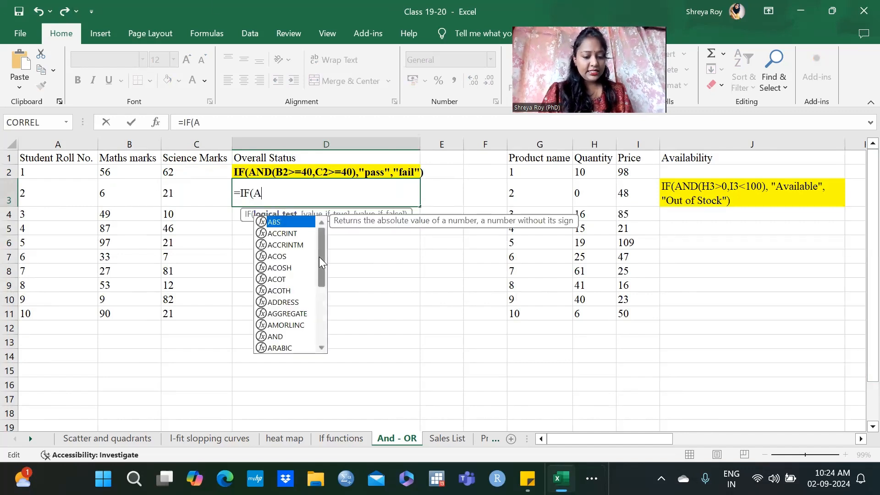
pyautogui.write('Nd')
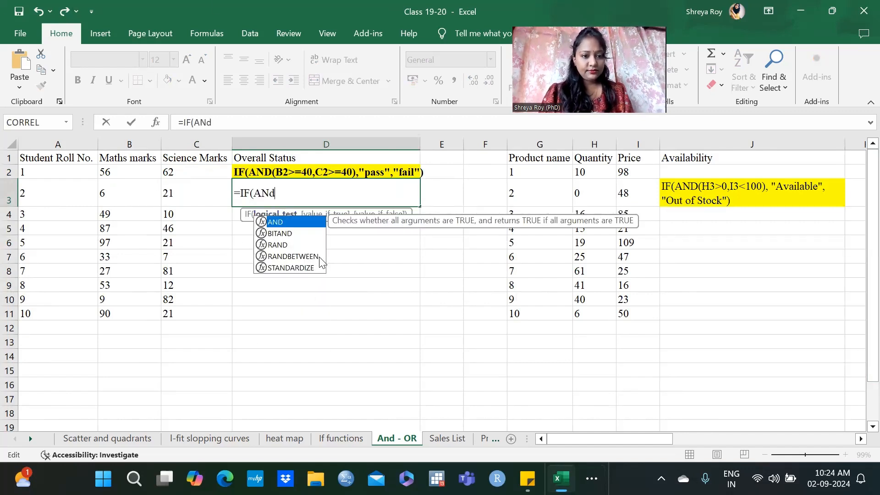
pyautogui.doubleClick(282, 224)
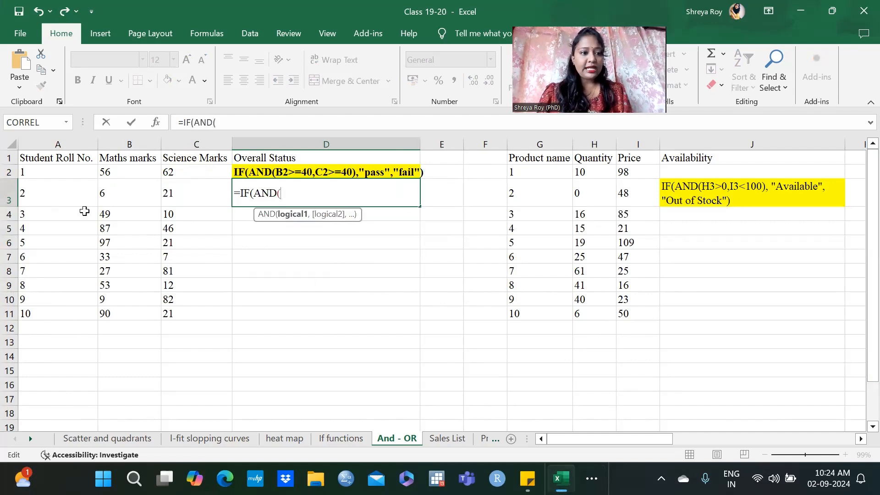
# Step: Complete the D3 formula so it returns "Pass" when B3>39 and C3>39, and "Fail" otherwise
pyautogui.click(116, 192)
pyautogui.write('>39,')
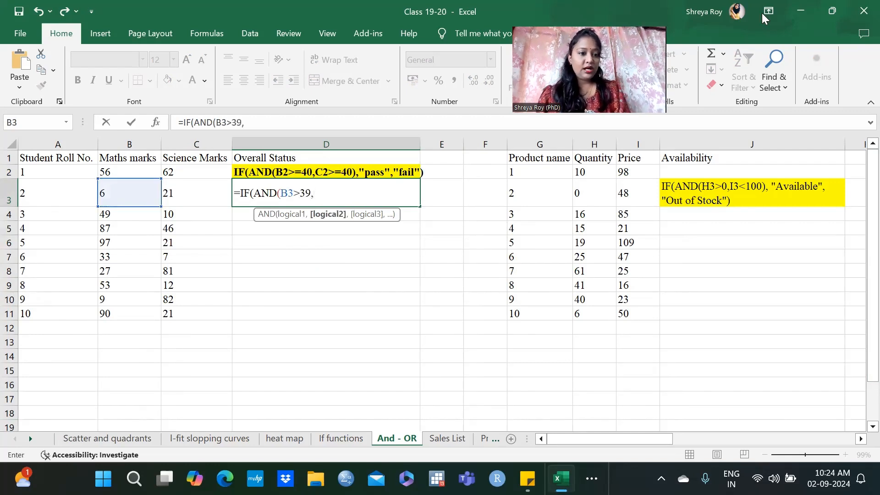
pyautogui.click(186, 188)
pyautogui.write('>39')
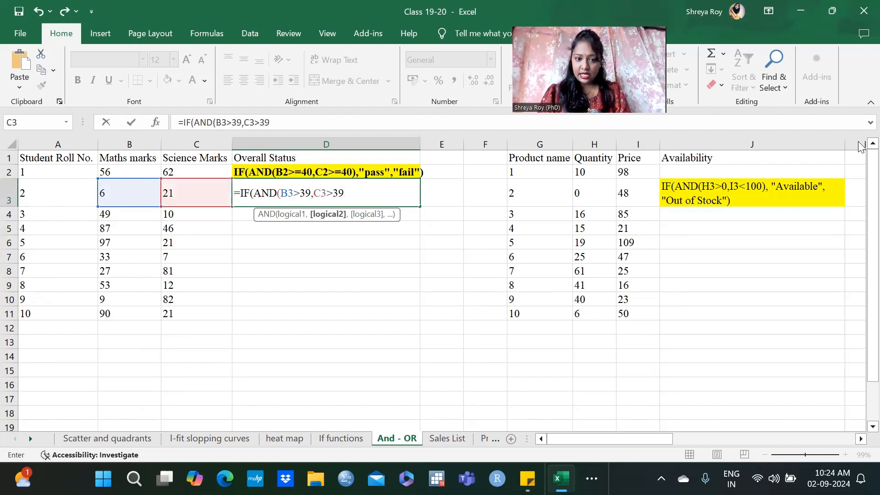
pyautogui.write(')')
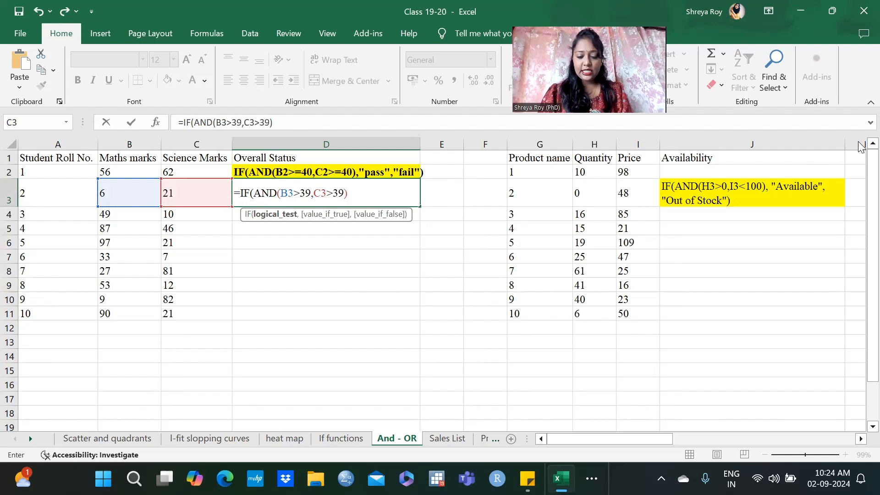
pyautogui.write(',"Pass"')
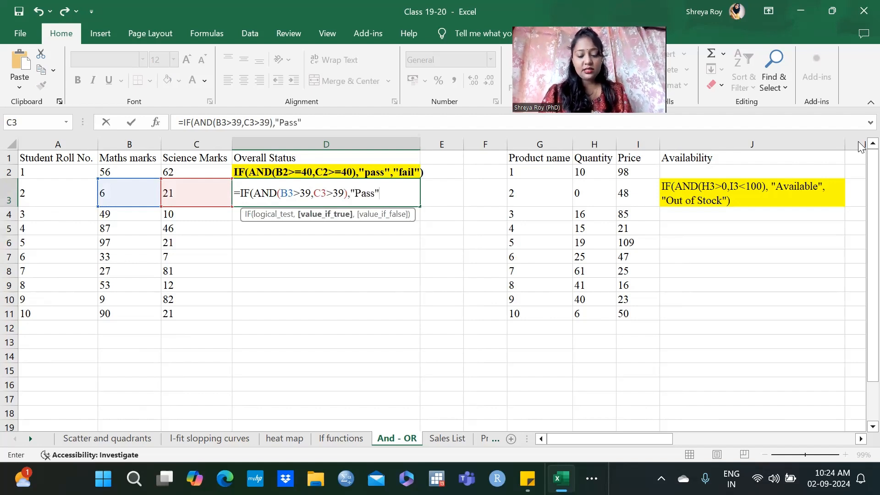
pyautogui.write(',"Fail"')
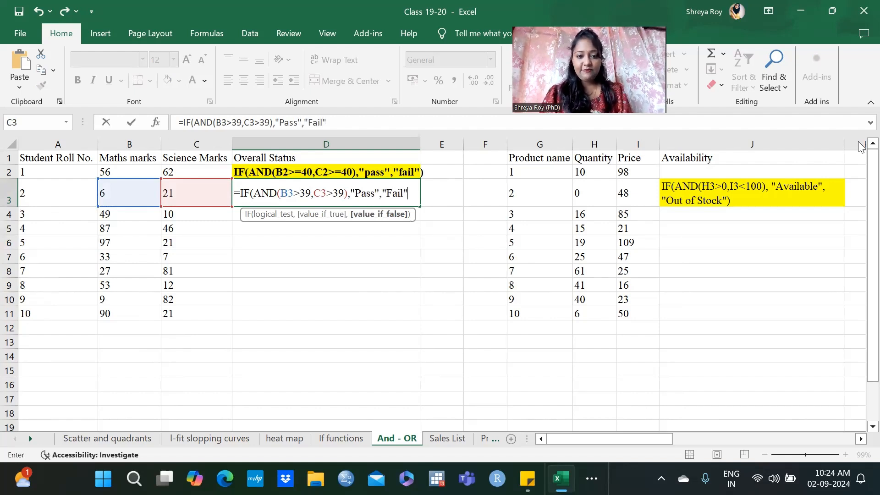
pyautogui.write(')')
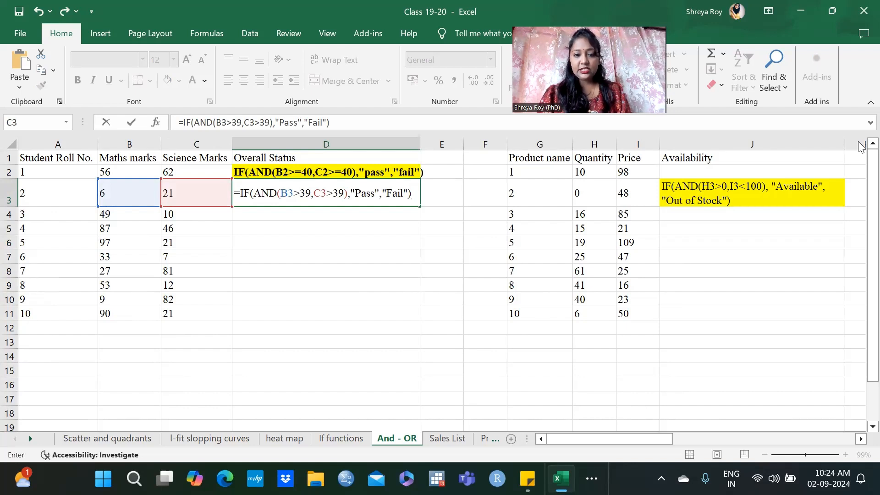
pyautogui.press('Return')
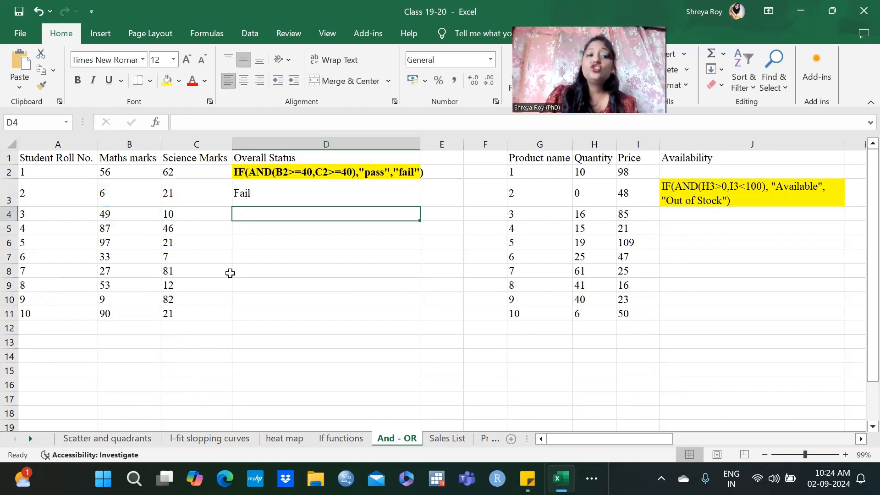
pyautogui.moveTo(137, 197); pyautogui.dragTo(168, 197)
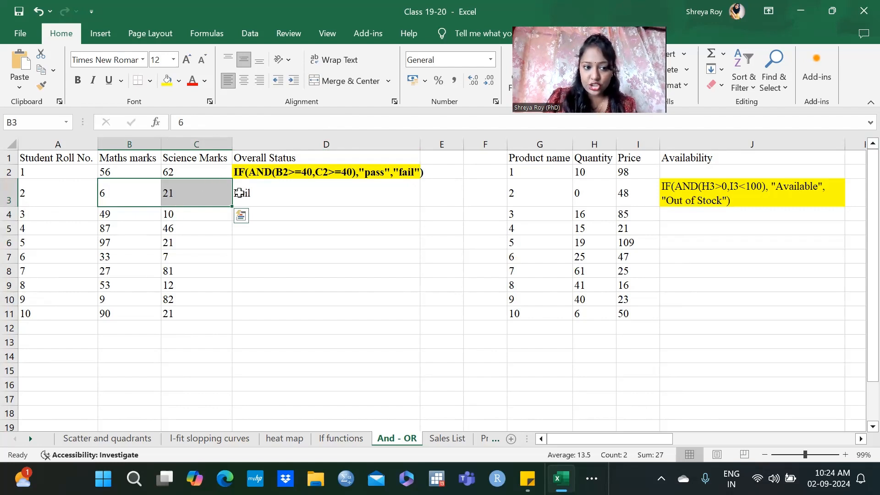
# Step: Begin a formula in D4, the Overall Status of roll number 3, with AND nested as the logical test of IF
pyautogui.click(288, 213)
pyautogui.write('=if')
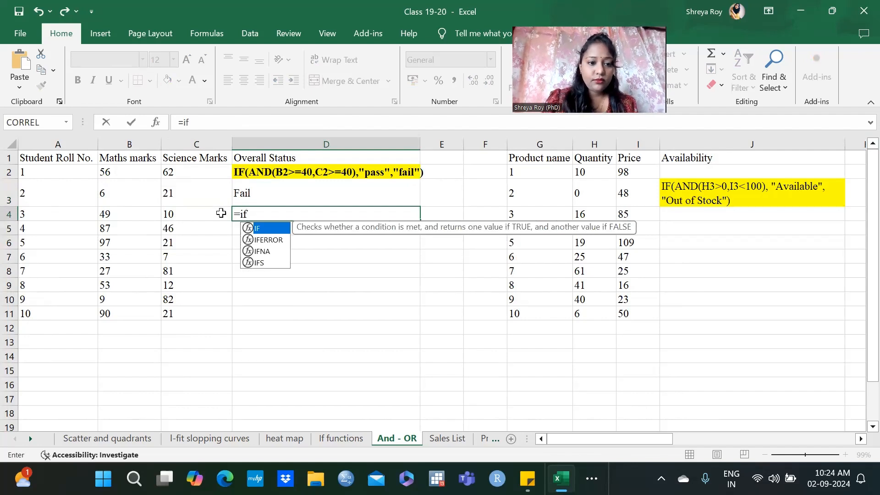
pyautogui.doubleClick(255, 228)
pyautogui.write('Amd')
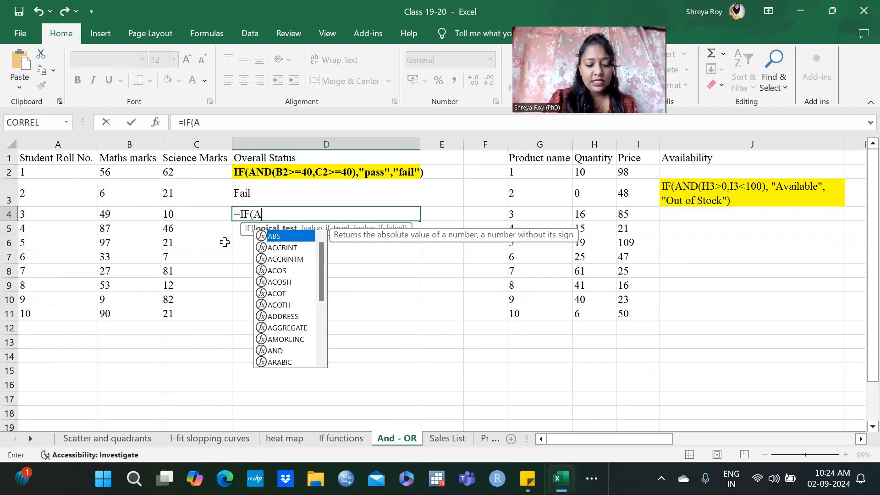
pyautogui.press('BackSpace')
pyautogui.press('BackSpace')
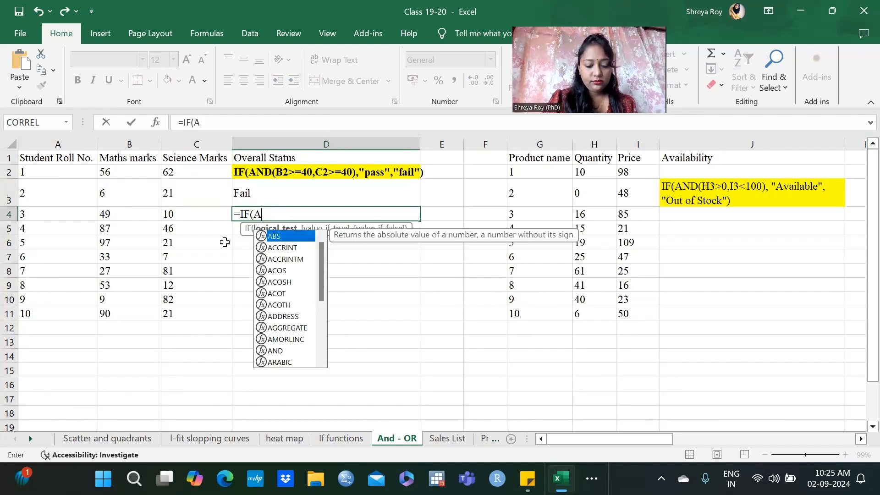
pyautogui.write('nd')
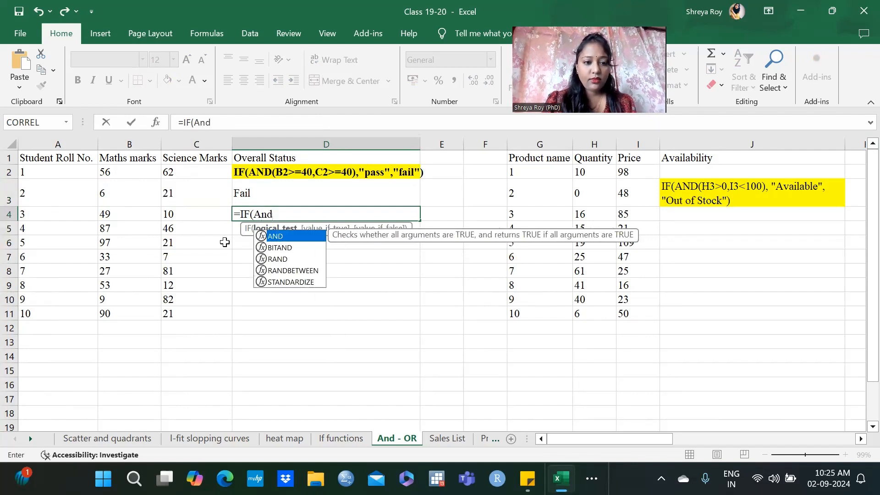
pyautogui.doubleClick(282, 236)
# Step: Enter B4>=40 and C4>=40 as the two conditions of the AND function in D4
pyautogui.click(112, 214)
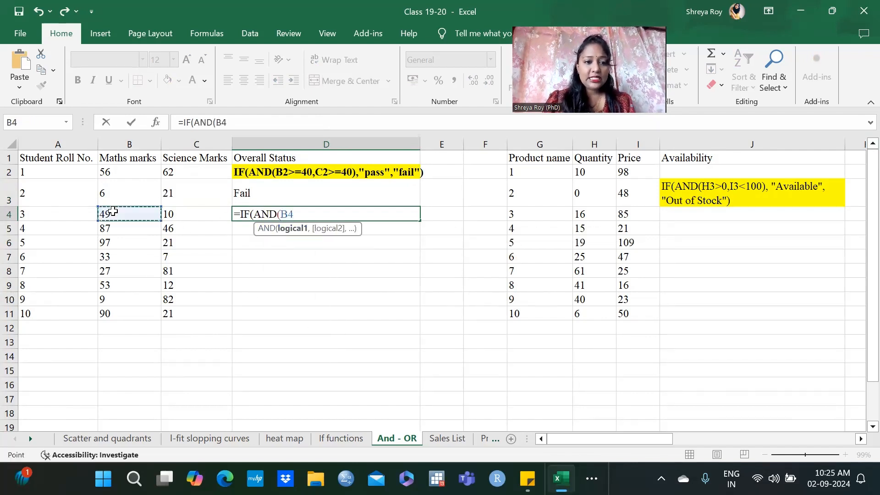
pyautogui.write('>=40,')
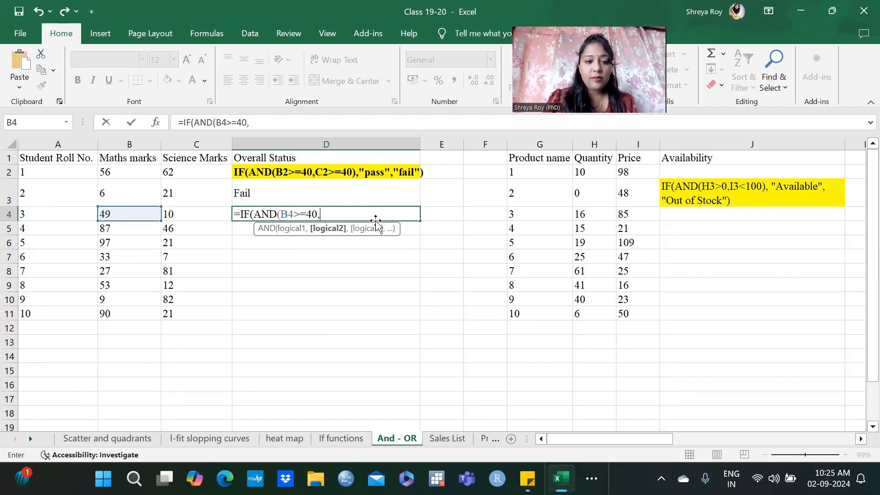
pyautogui.click(210, 214)
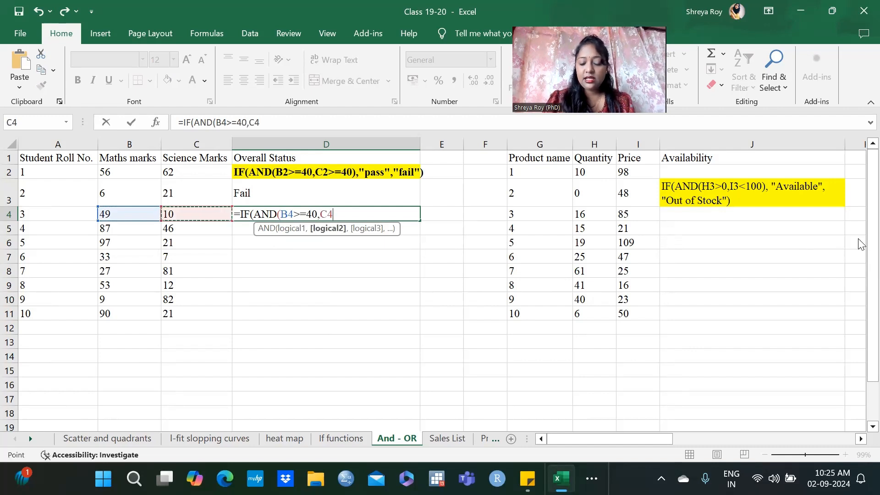
pyautogui.write('>=4')
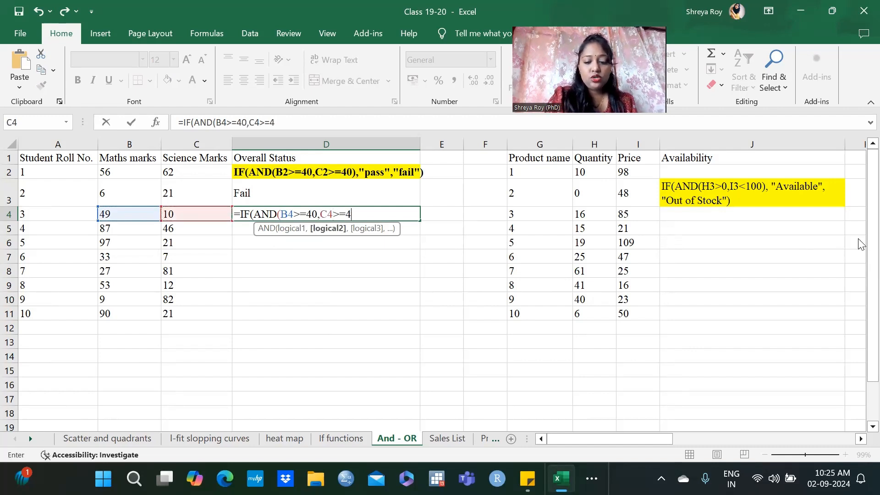
pyautogui.write('0')
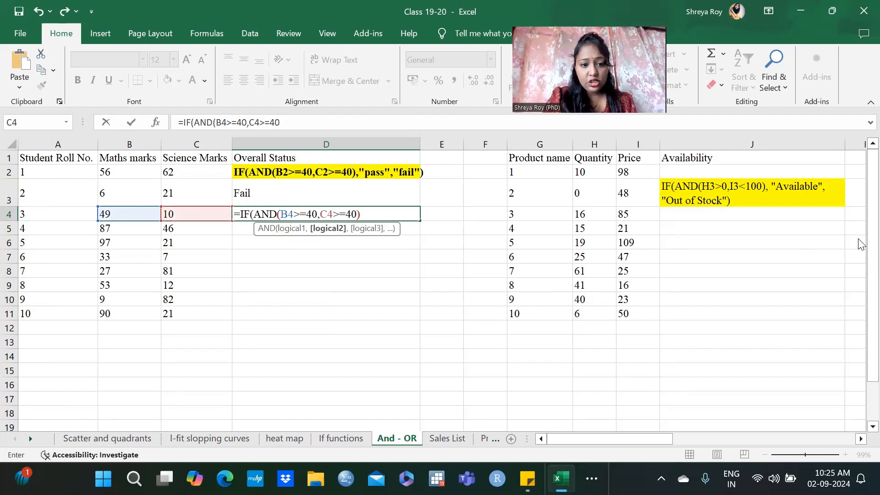
# Step: Finish the D4 formula with "P" if true and "F" if false, and fill it down through D11
pyautogui.write('),"P')
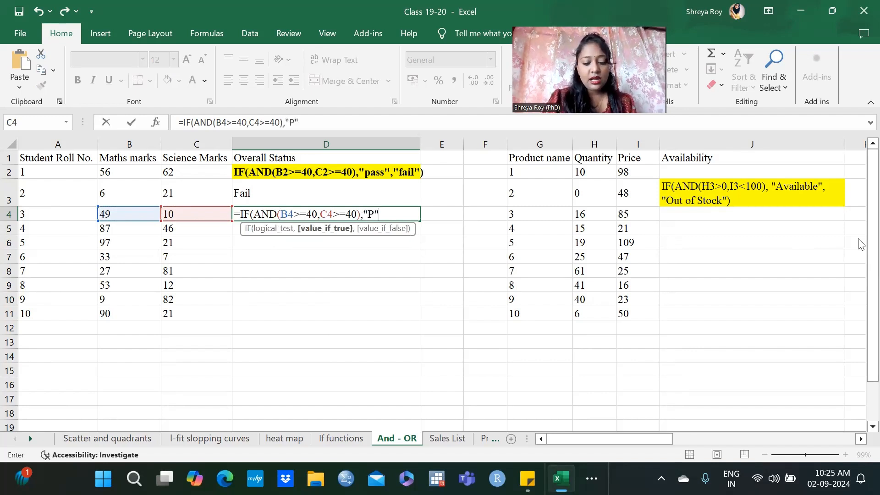
pyautogui.write('", "F')
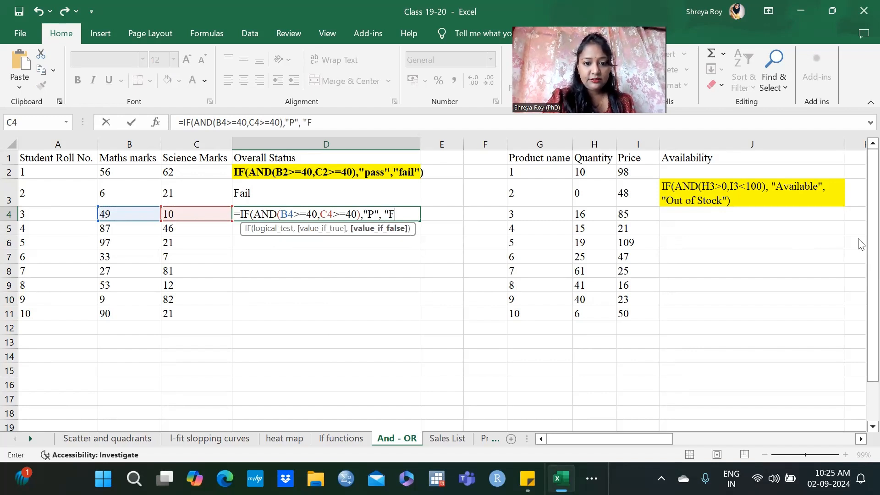
pyautogui.write('")')
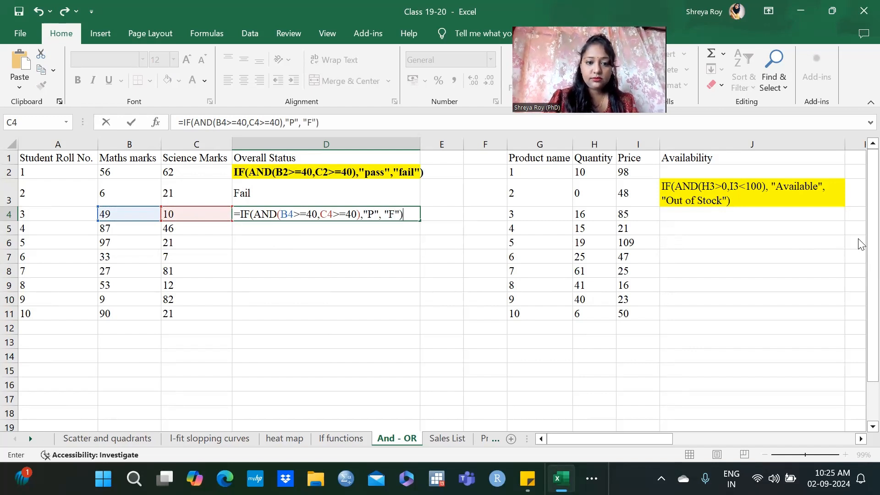
pyautogui.press('Return')
pyautogui.moveTo(193, 217); pyautogui.dragTo(181, 225)
pyautogui.click(189, 214)
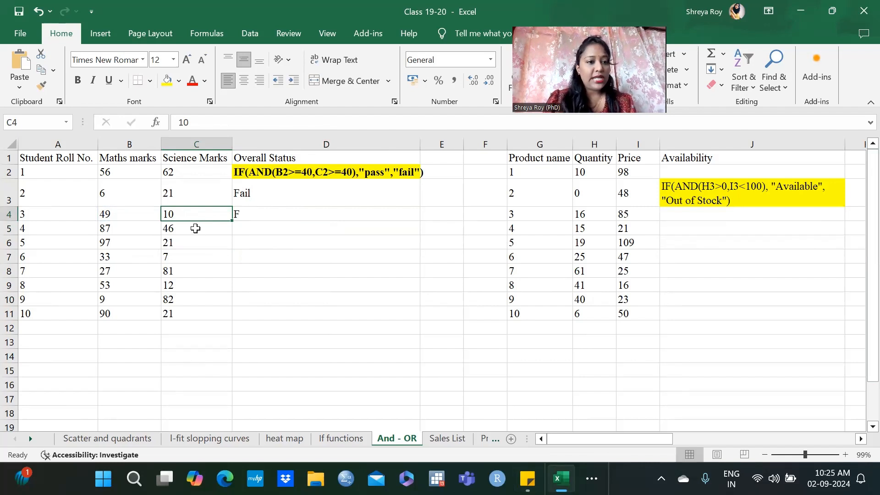
pyautogui.click(280, 217)
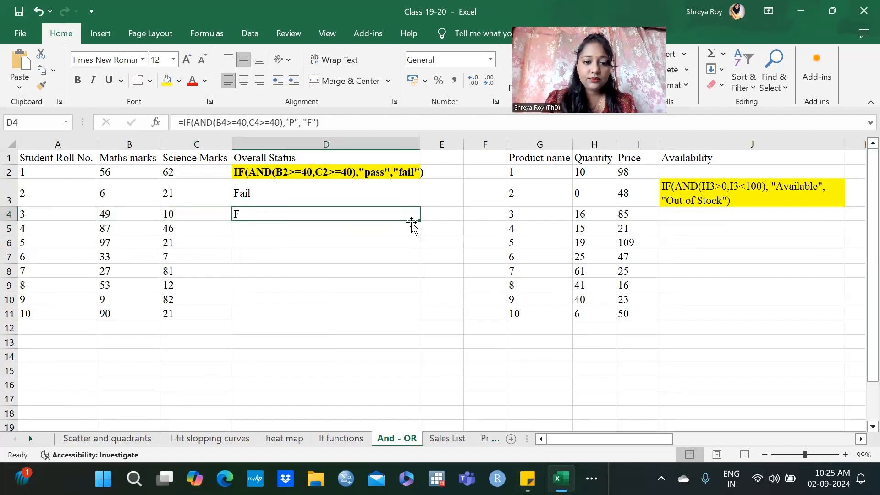
pyautogui.doubleClick(419, 221)
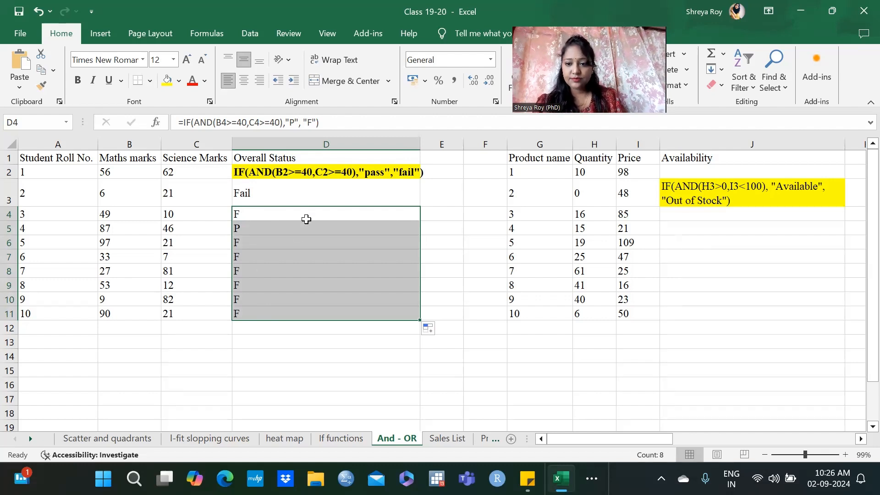
# Step: Begin a formula in the Availability cell J2 for product 1 with AND nested as the logical test of IF
pyautogui.click(669, 170)
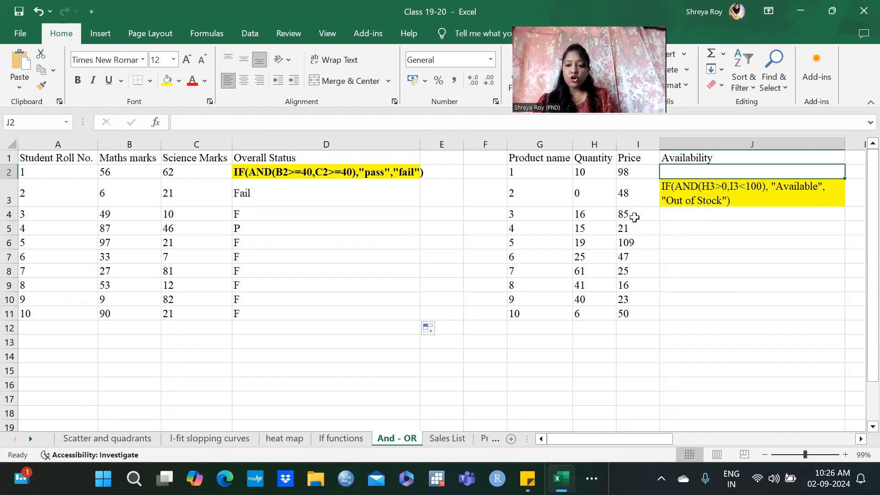
pyautogui.click(594, 171)
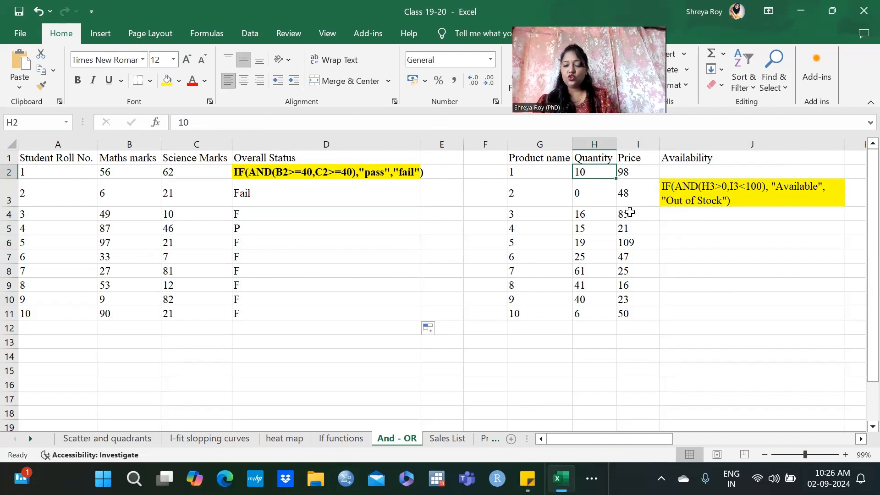
pyautogui.click(637, 172)
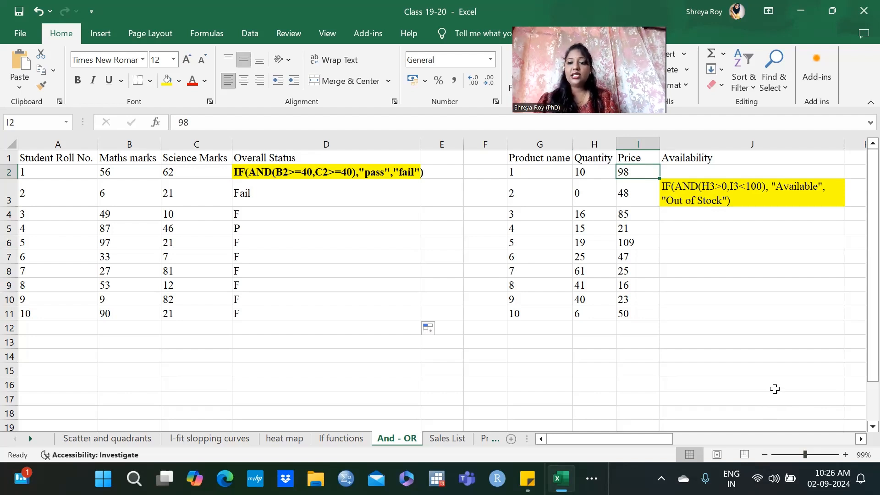
pyautogui.doubleClick(670, 170)
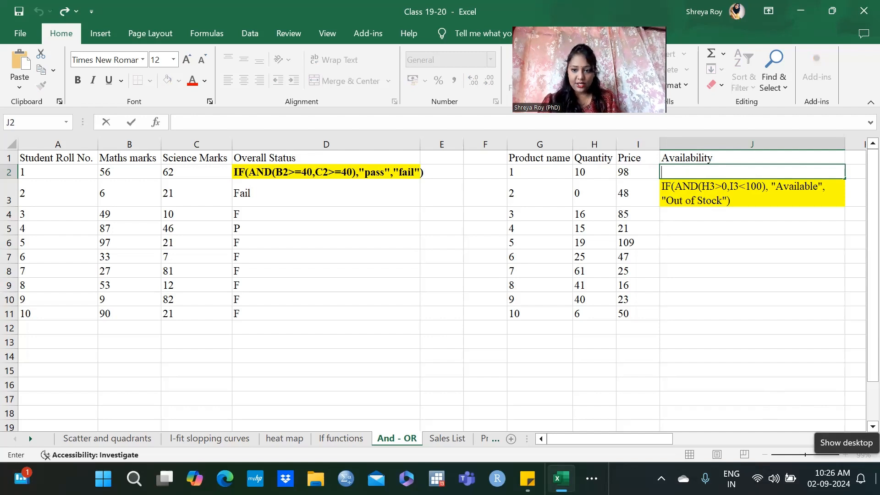
pyautogui.write('=')
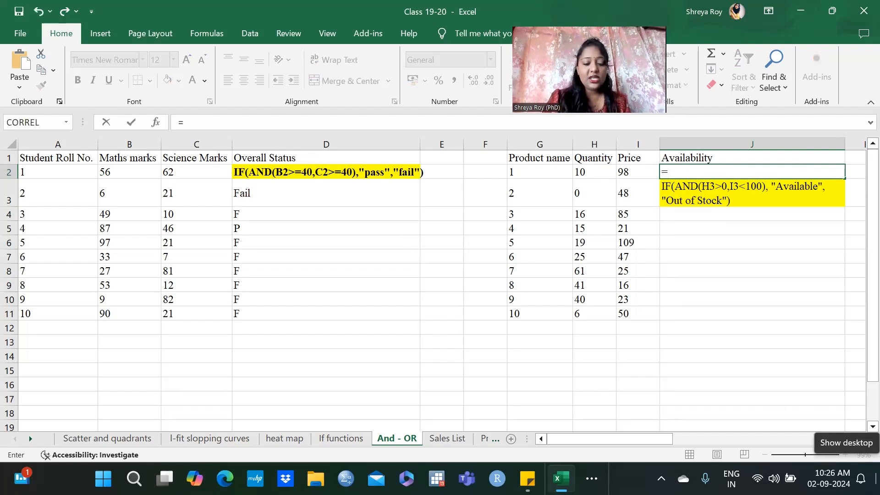
pyautogui.write('if')
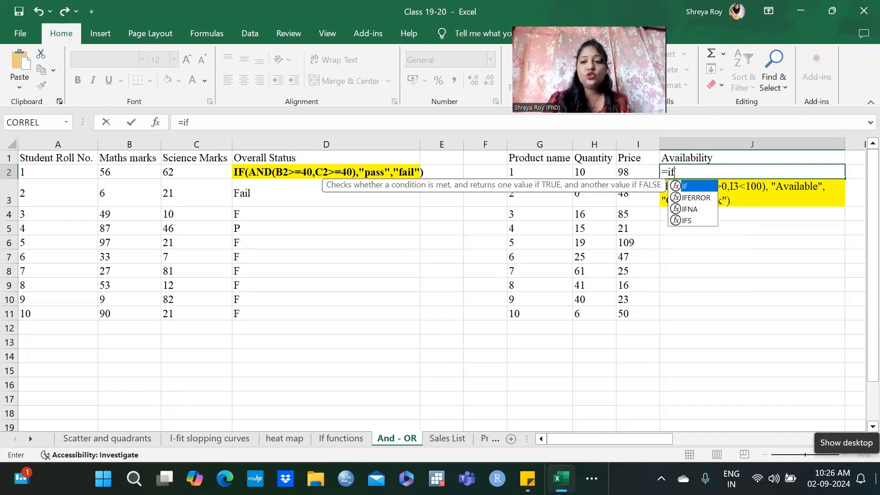
pyautogui.doubleClick(703, 187)
pyautogui.write('And')
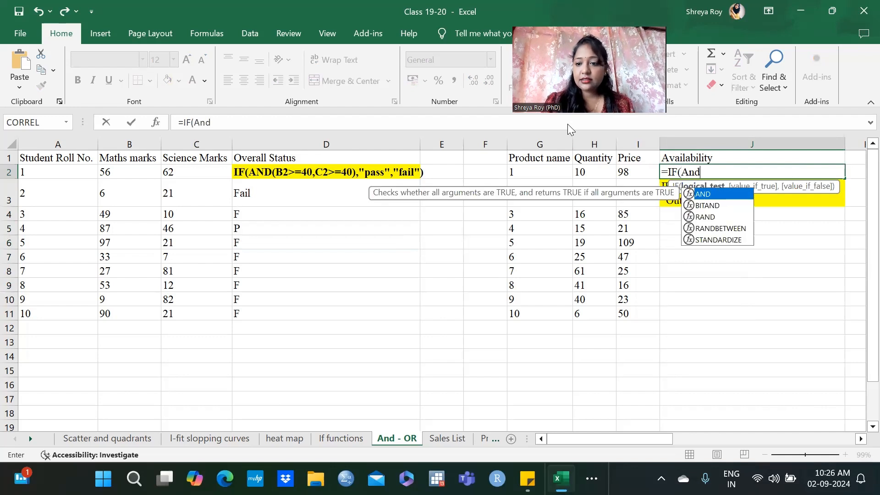
pyautogui.doubleClick(700, 195)
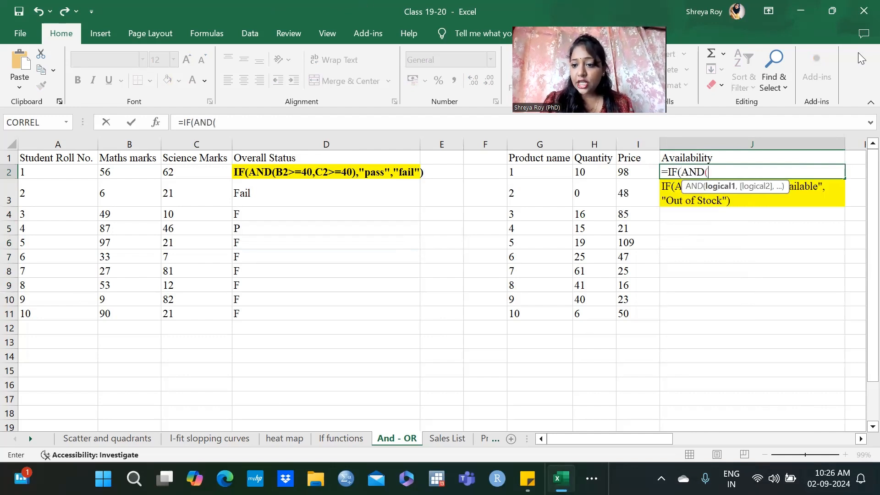
# Step: Enter H2>0 and I2<100 as the two conditions of the AND function in J2
pyautogui.press('Left')
pyautogui.press('Left')
pyautogui.write('>0')
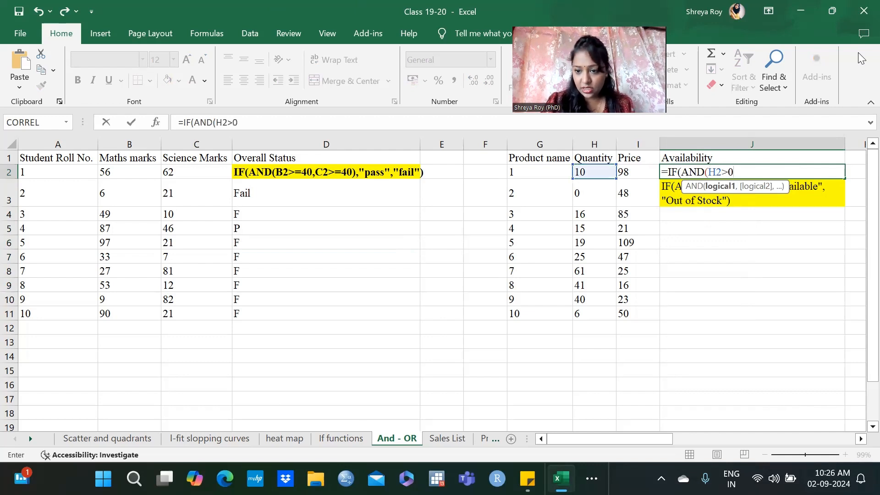
pyautogui.write(',')
pyautogui.click(642, 174)
pyautogui.write('<')
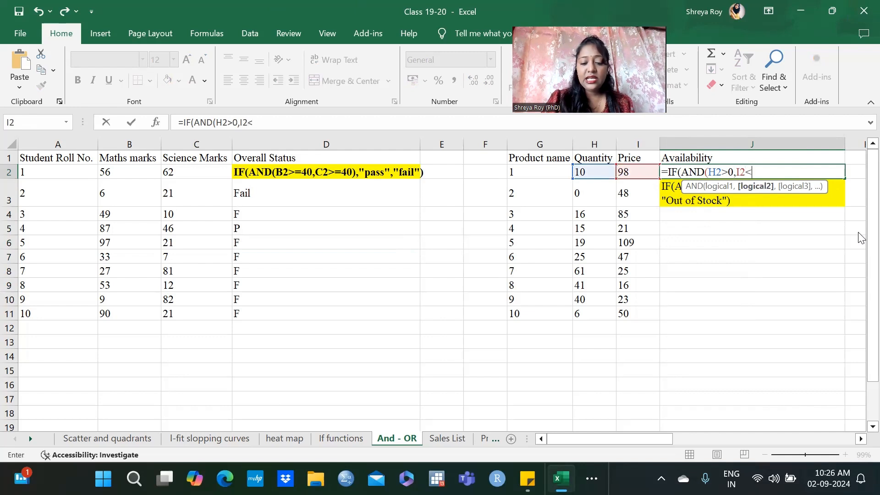
pyautogui.write('100')
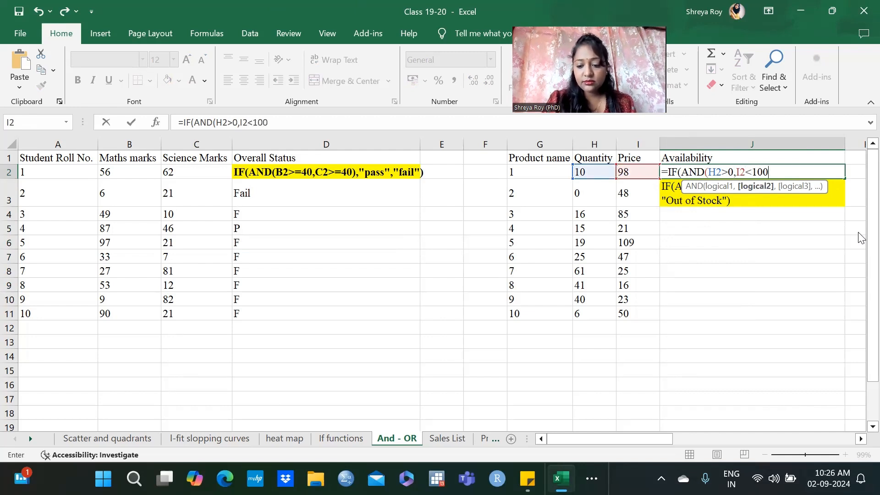
# Step: Finish the J2 formula with "Available" if true and "Out of Stock" if false
pyautogui.write('),"Available",')
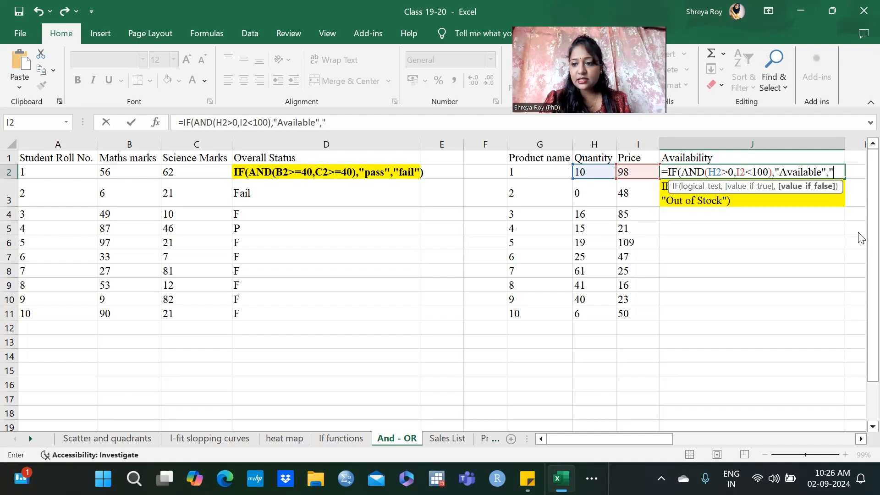
pyautogui.write('"Out o')
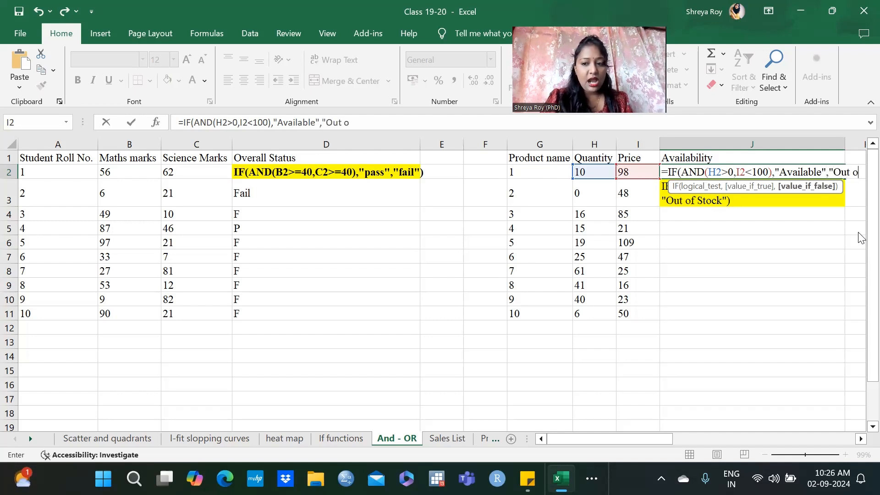
pyautogui.write('f Stock')
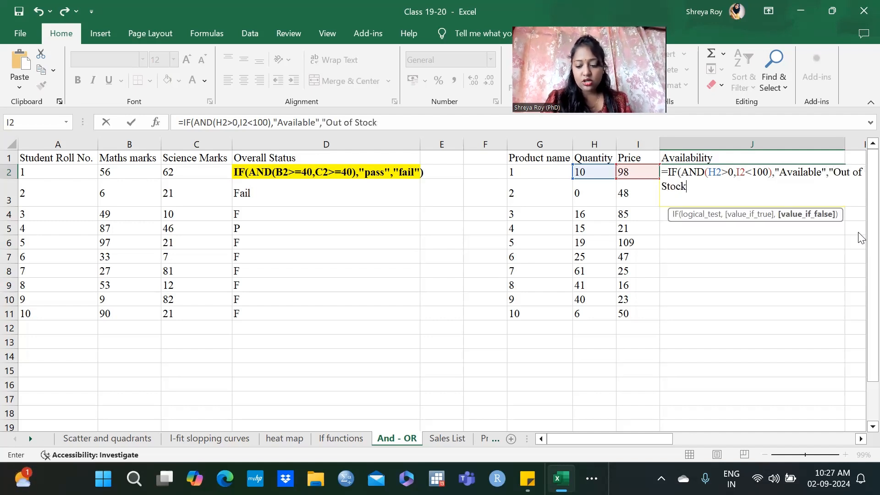
pyautogui.write('")')
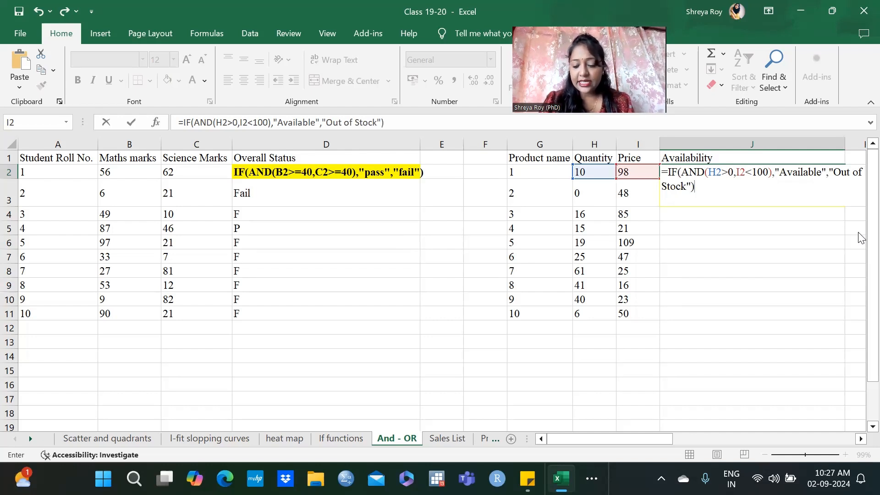
pyautogui.press('Return')
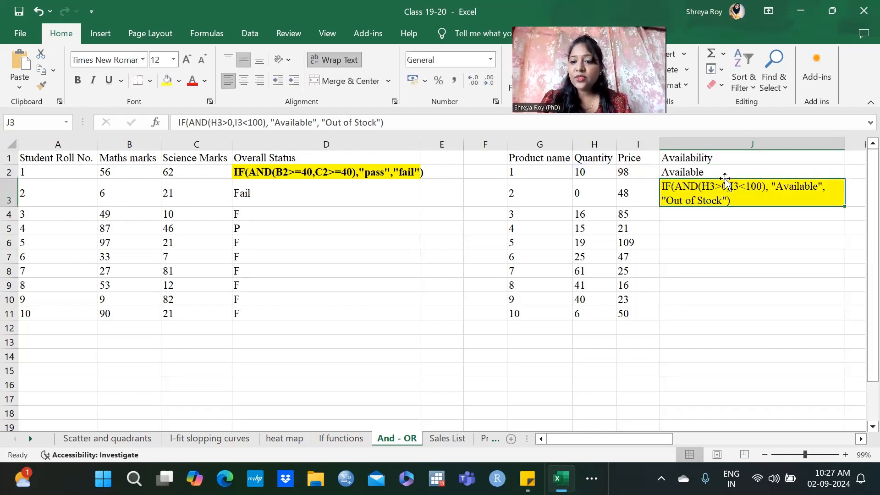
# Step: Begin a formula in J4, the Availability of product 3, with AND nested as the logical test of IF
pyautogui.click(702, 215)
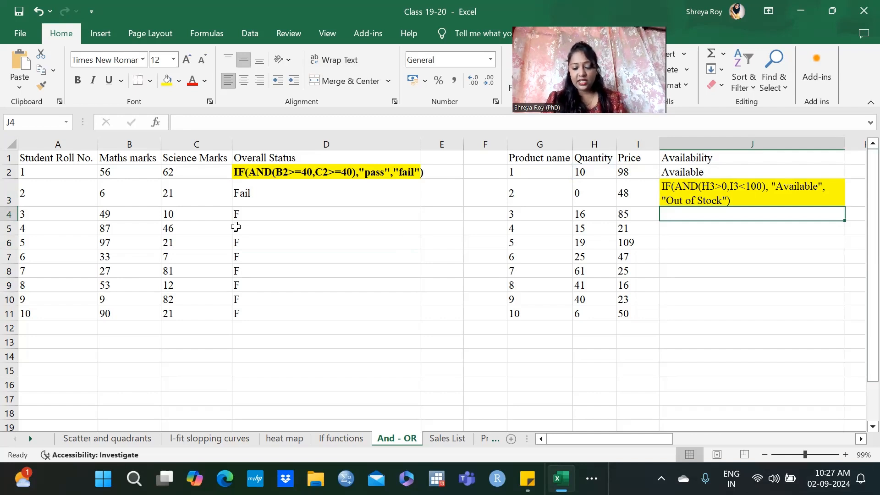
pyautogui.write('=if')
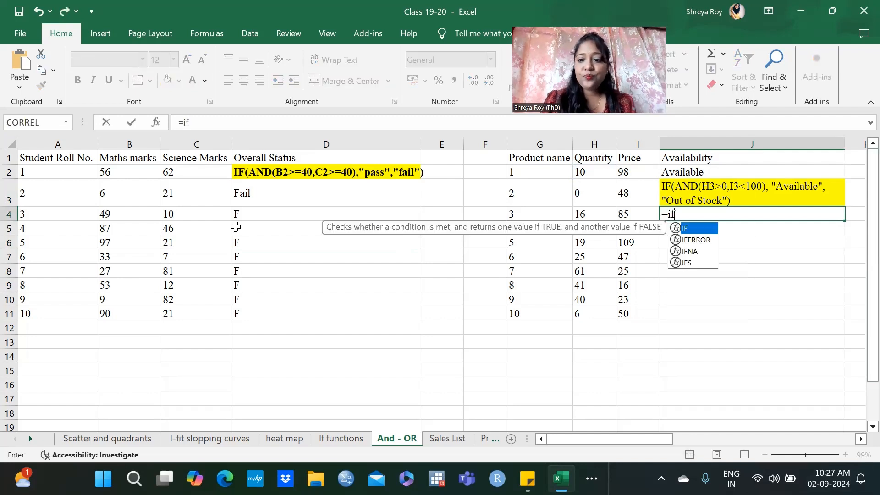
pyautogui.doubleClick(687, 228)
pyautogui.write('And')
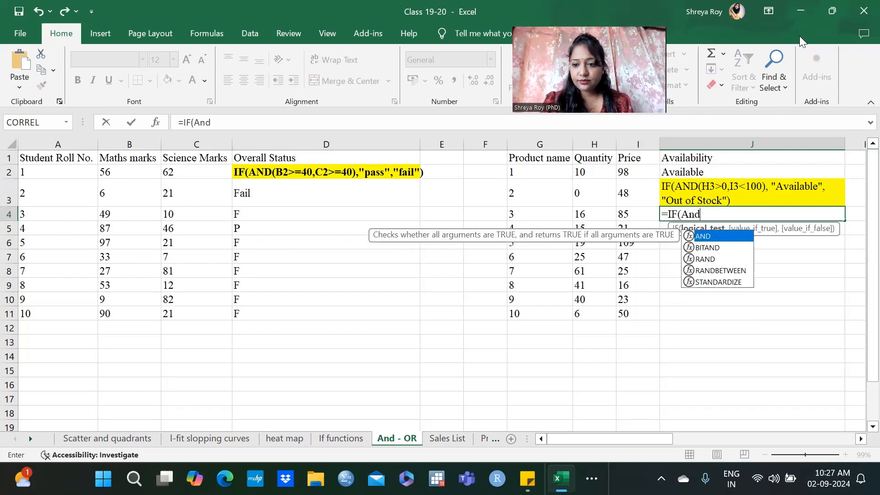
pyautogui.doubleClick(718, 235)
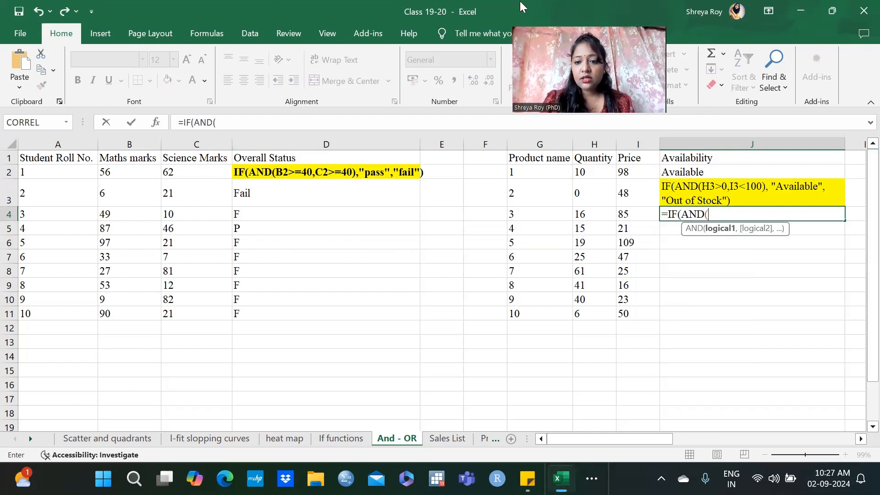
# Step: Enter H4>0 and I4<100 as the two conditions of the AND function in J4
pyautogui.click(598, 213)
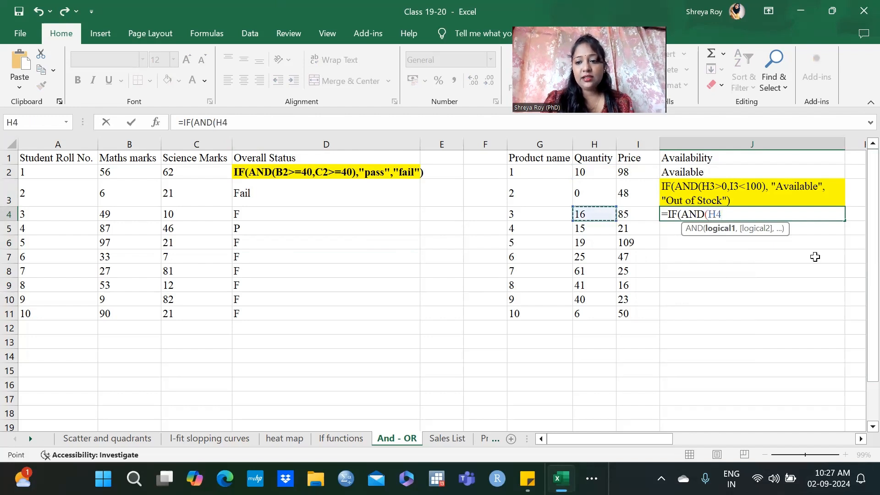
pyautogui.write('>')
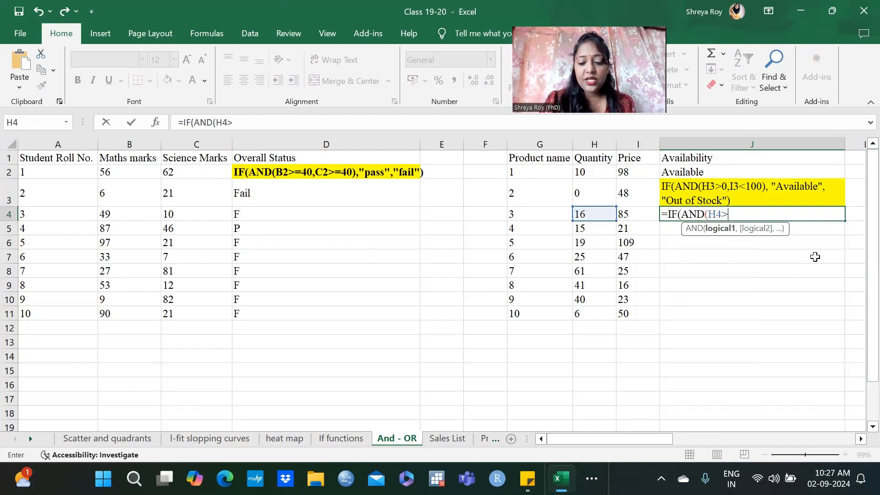
pyautogui.write('0')
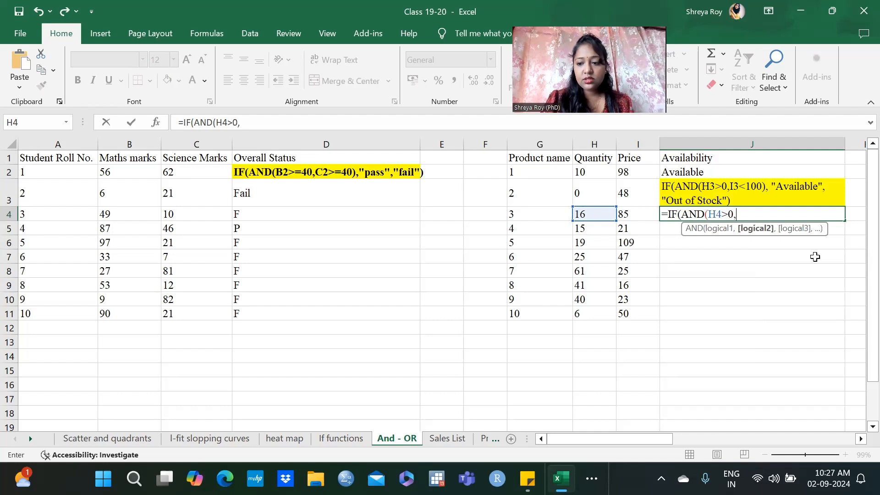
pyautogui.write(',')
pyautogui.click(642, 216)
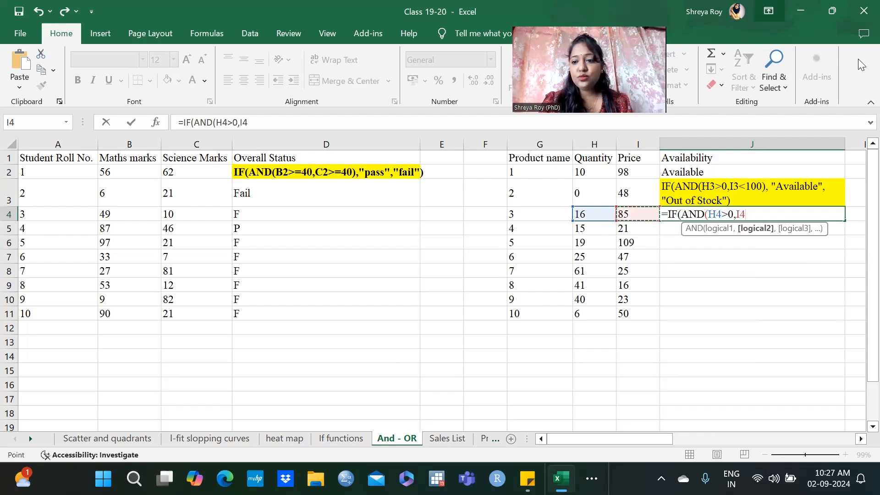
pyautogui.write('<10')
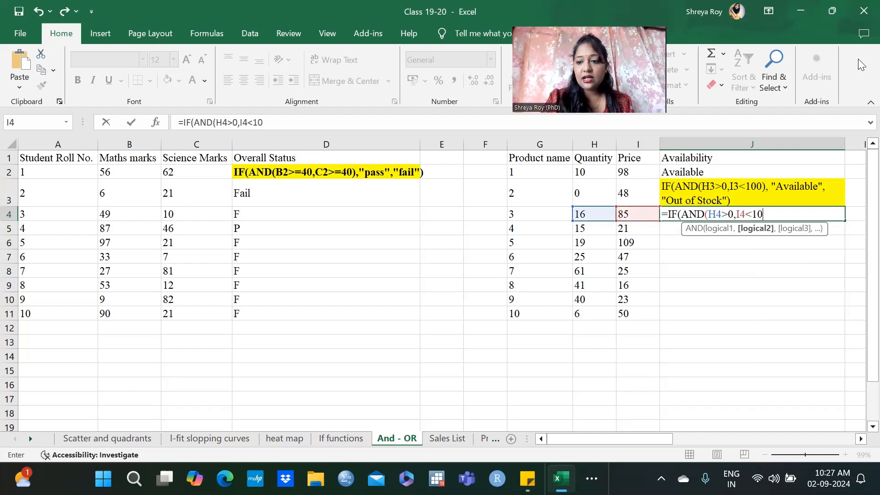
pyautogui.write('0)')
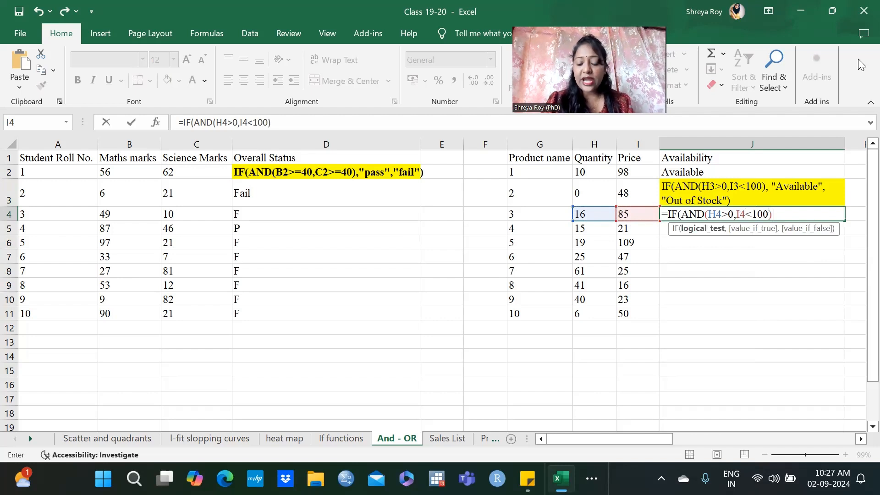
# Step: Finish the J4 formula with "A" if true and "O" if false, and fill it down through J11
pyautogui.write(',')
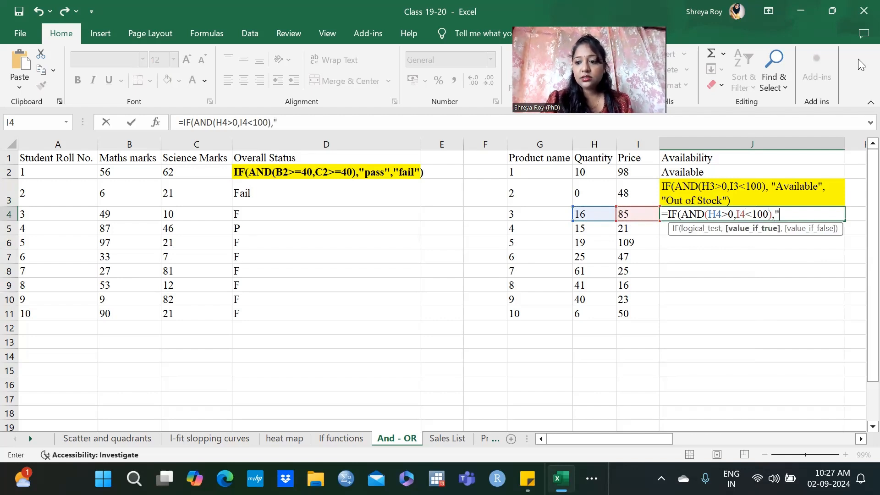
pyautogui.write('"A",')
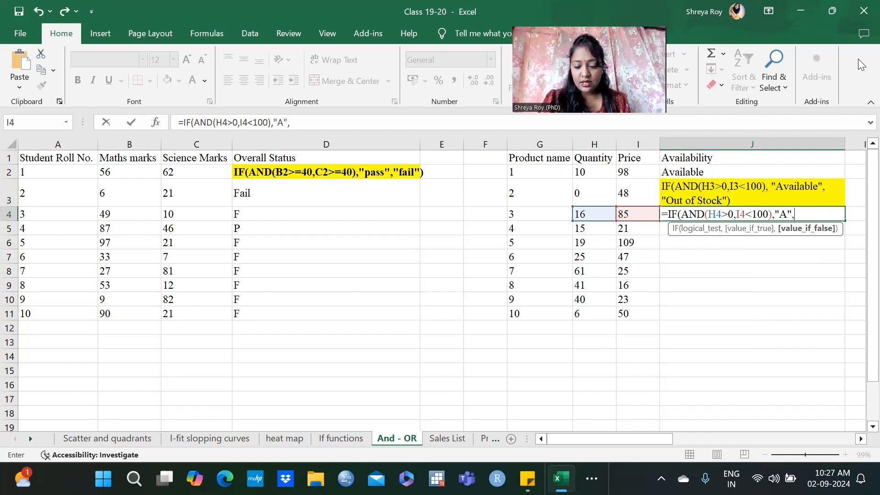
pyautogui.write('"O')
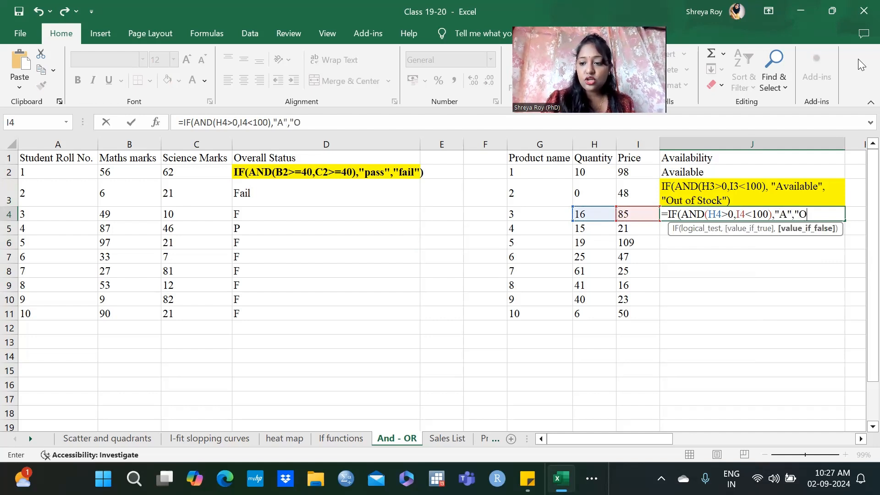
pyautogui.write('")')
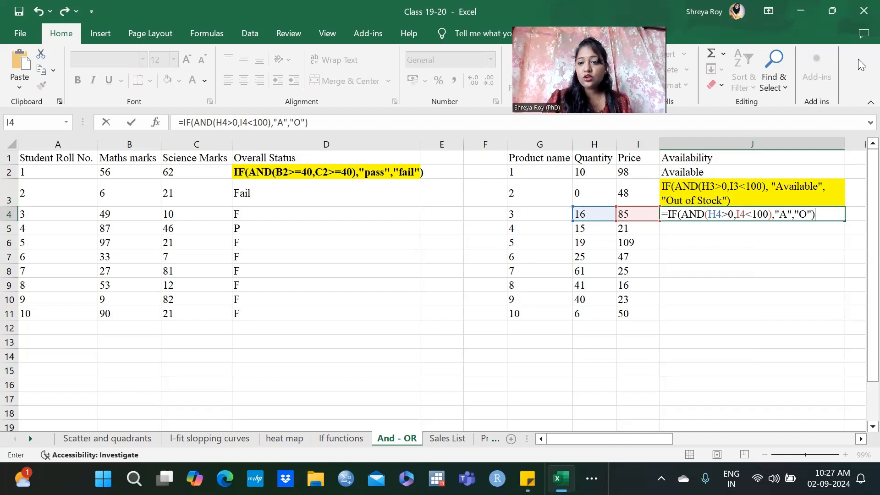
pyautogui.press('Return')
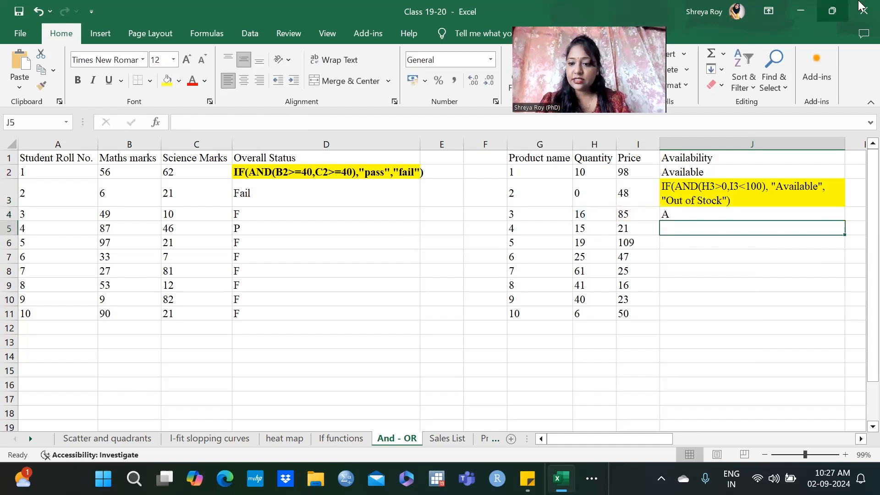
pyautogui.click(740, 214)
pyautogui.doubleClick(845, 221)
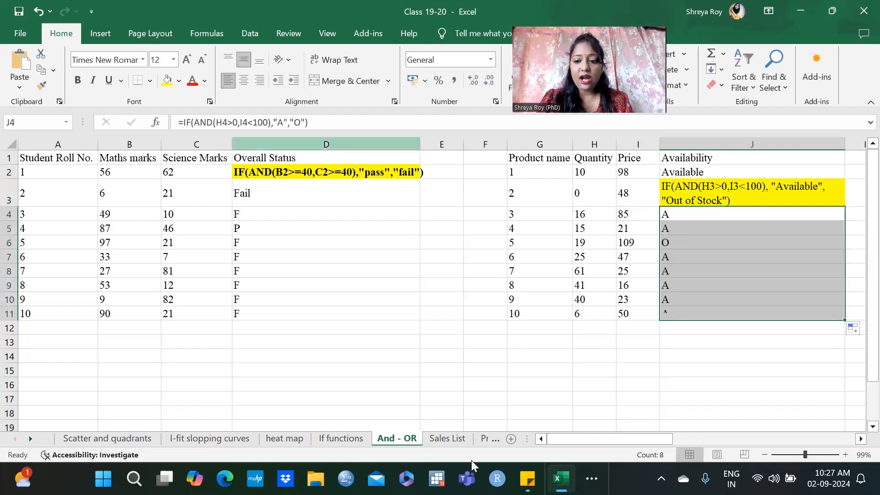
# Step: Examine the table of products aa001 to aa010 and the sample IF with OR formula in its Availability column
pyautogui.click(861, 439)
pyautogui.click(861, 439)
pyautogui.click(861, 439)
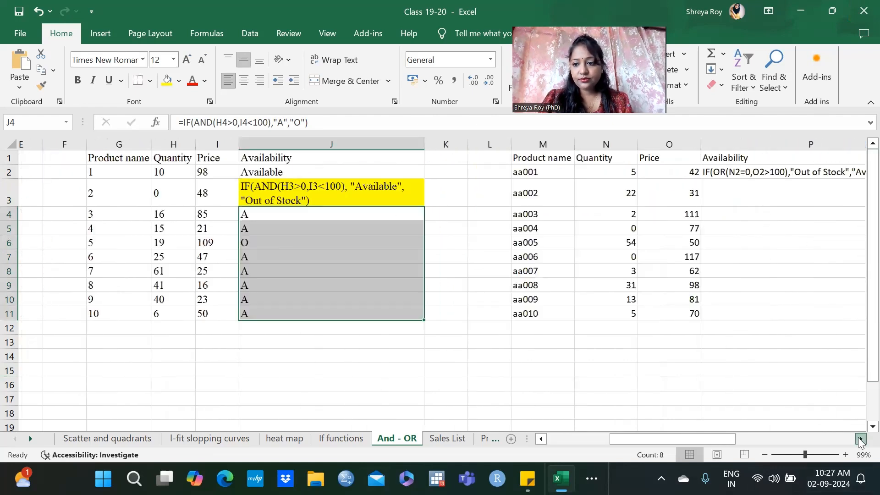
pyautogui.click(861, 439)
pyautogui.click(861, 439)
pyautogui.click(861, 439)
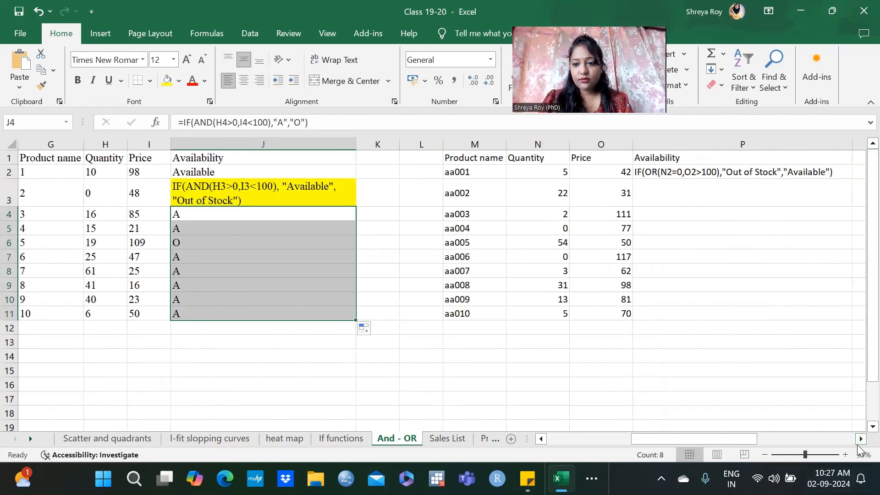
pyautogui.click(860, 439)
pyautogui.click(861, 439)
pyautogui.click(861, 439)
pyautogui.click(546, 256)
pyautogui.click(531, 201)
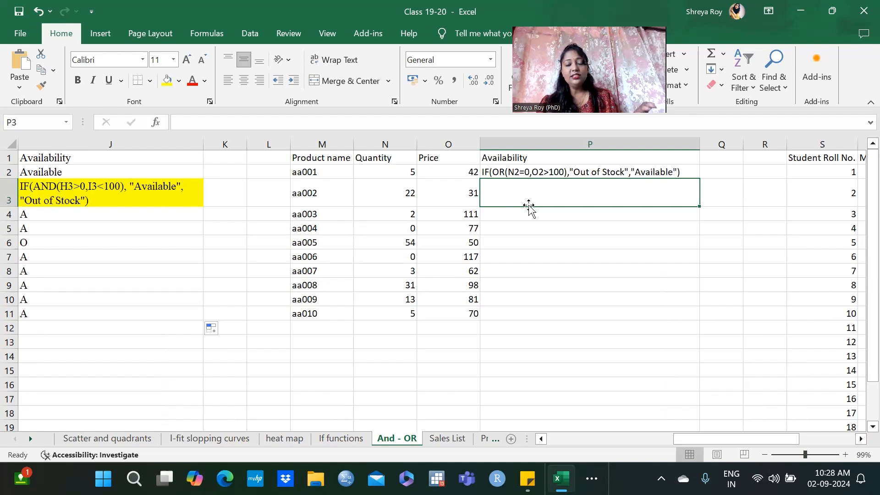
pyautogui.doubleClick(508, 200)
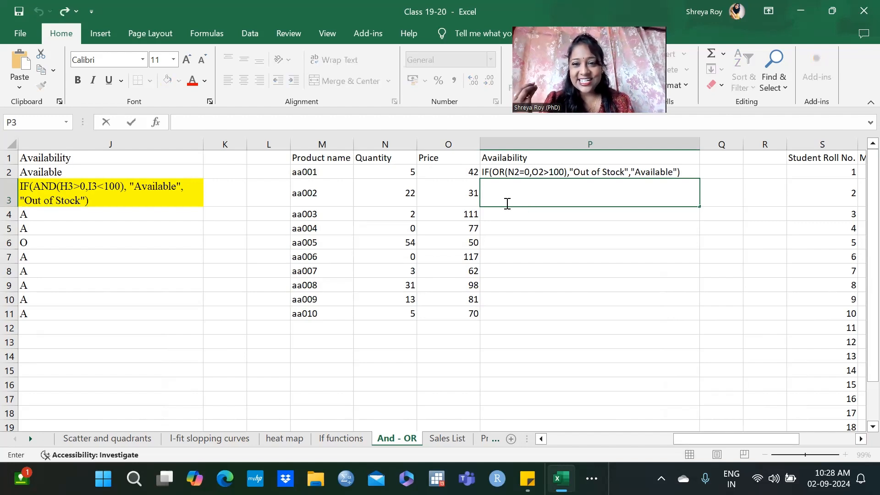
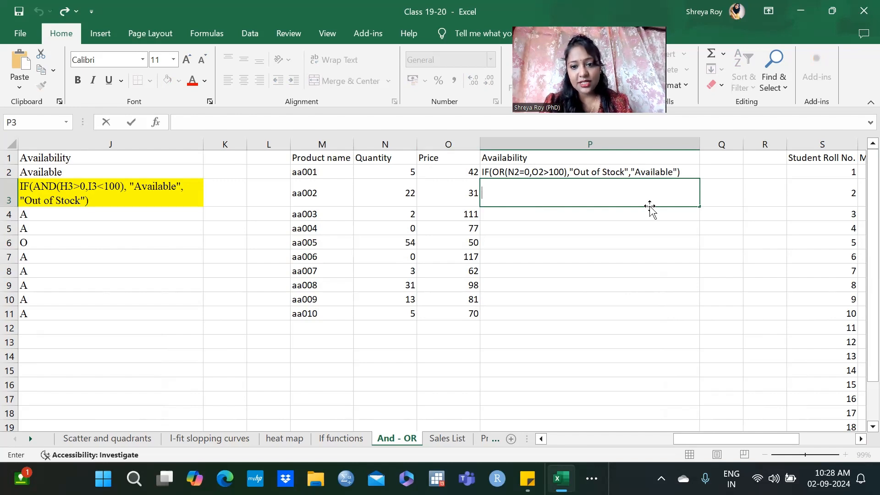
# Step: Compare the AND formula text in J3 with the OR formula text in P2, including the order of their "Available" and "Out of Stock" results
pyautogui.moveTo(739, 440); pyautogui.dragTo(706, 439)
pyautogui.click(211, 200)
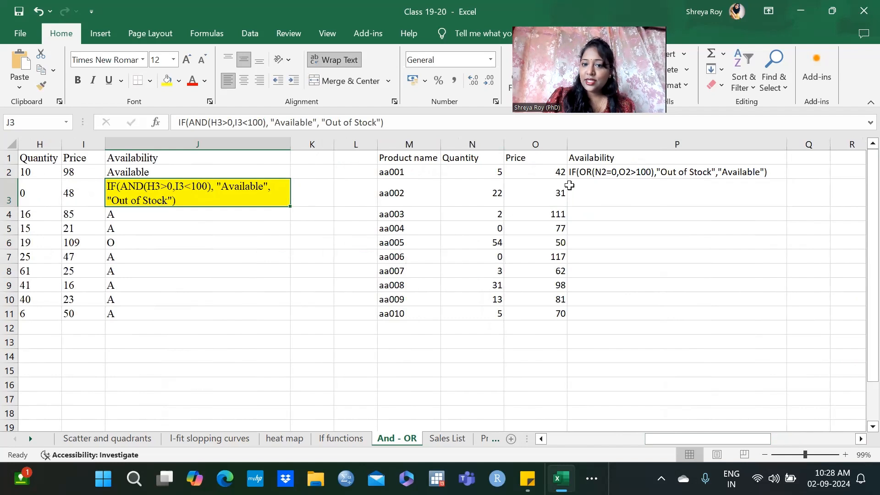
pyautogui.click(597, 172)
pyautogui.click(276, 183)
pyautogui.click(596, 173)
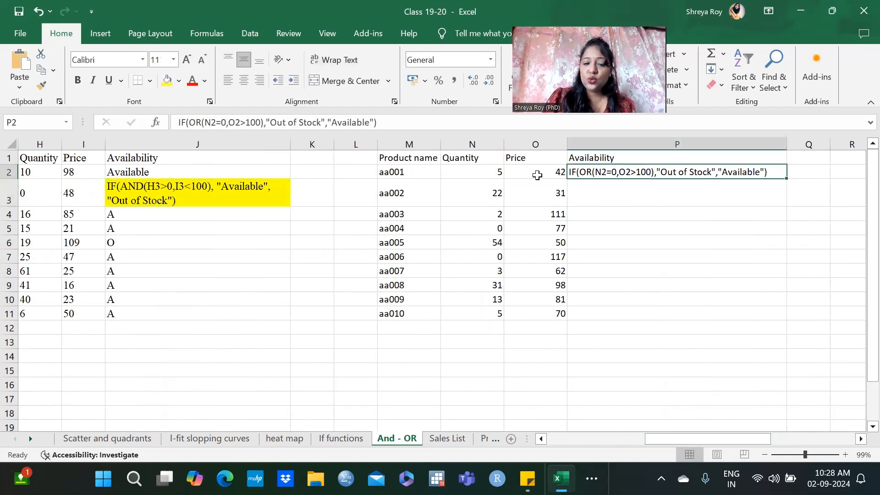
pyautogui.click(247, 181)
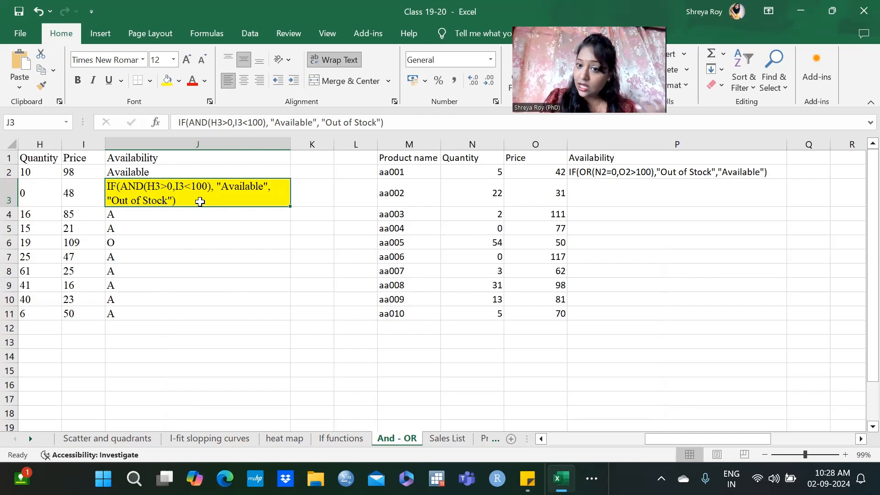
pyautogui.click(658, 173)
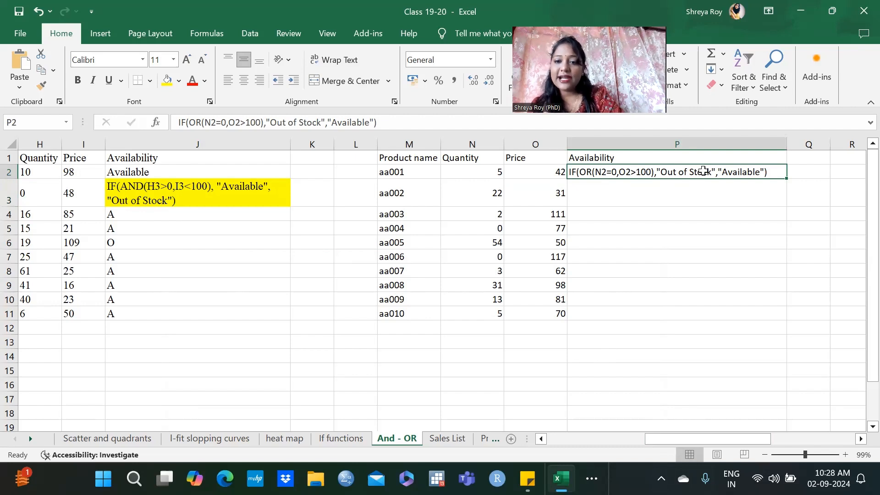
pyautogui.doubleClick(246, 185)
pyautogui.doubleClick(236, 195)
pyautogui.click(683, 172)
pyautogui.doubleClick(683, 172)
pyautogui.moveTo(661, 172); pyautogui.dragTo(712, 173)
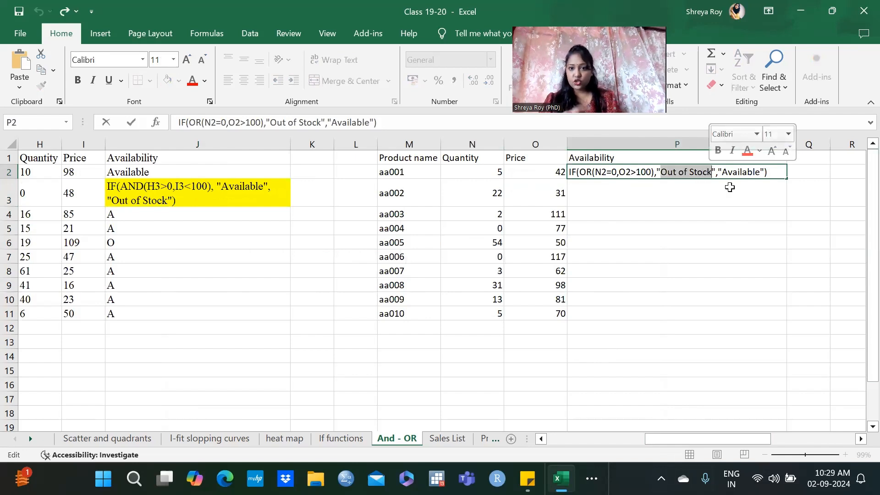
pyautogui.press('Return')
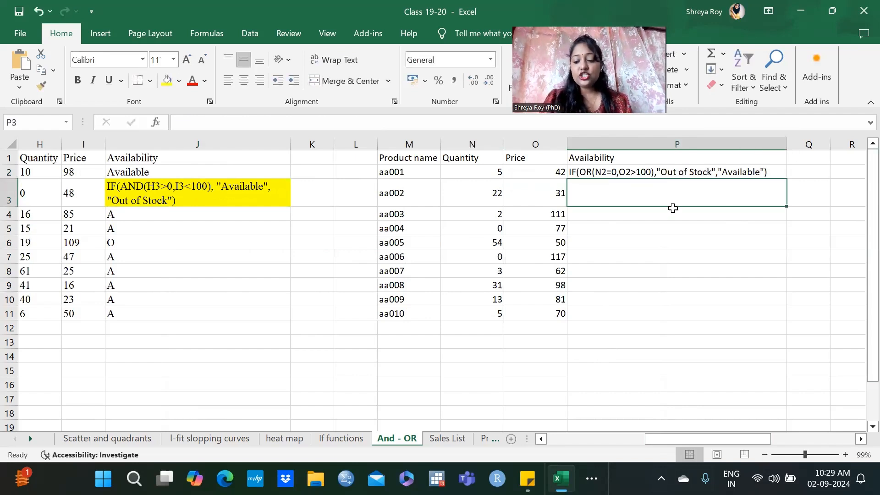
# Step: Begin an IF formula with a nested OR in P3, using N3<=0 as the first condition
pyautogui.write('=if')
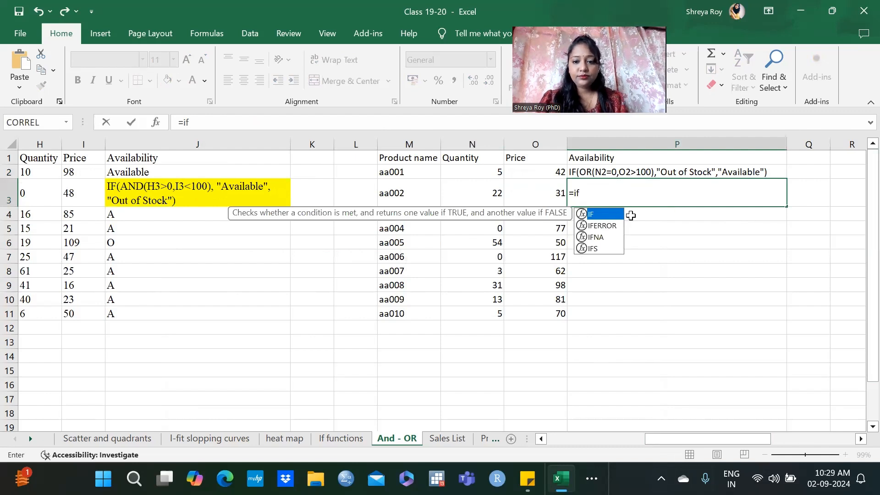
pyautogui.doubleClick(616, 216)
pyautogui.write('or')
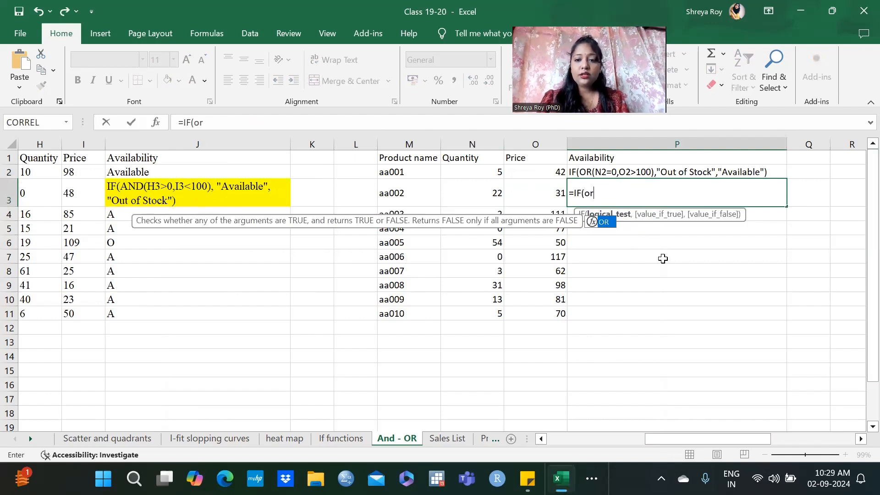
pyautogui.doubleClick(604, 221)
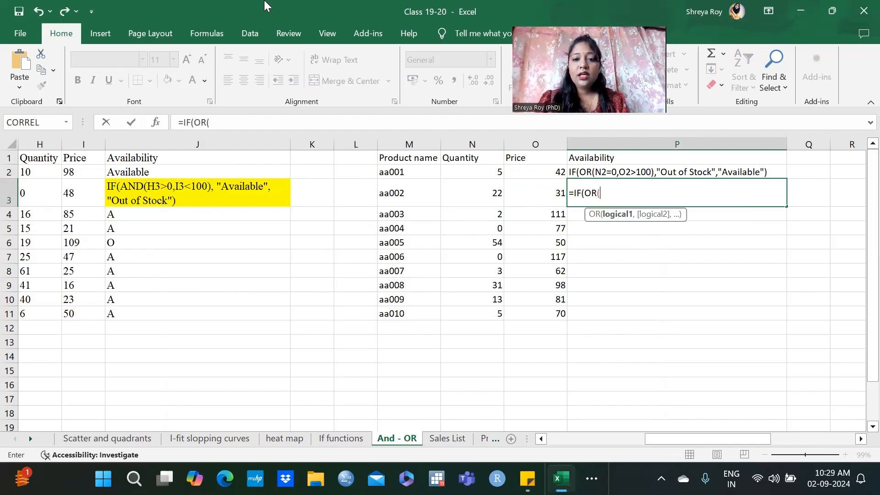
pyautogui.click(491, 195)
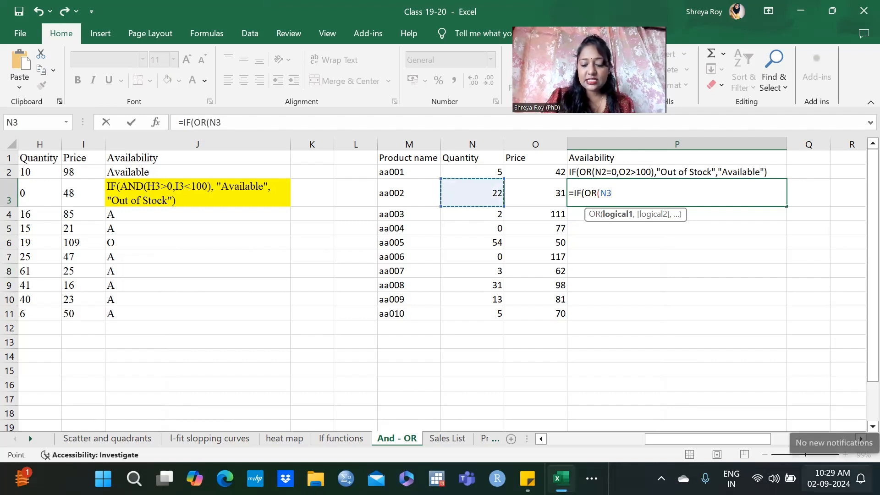
pyautogui.write('<=')
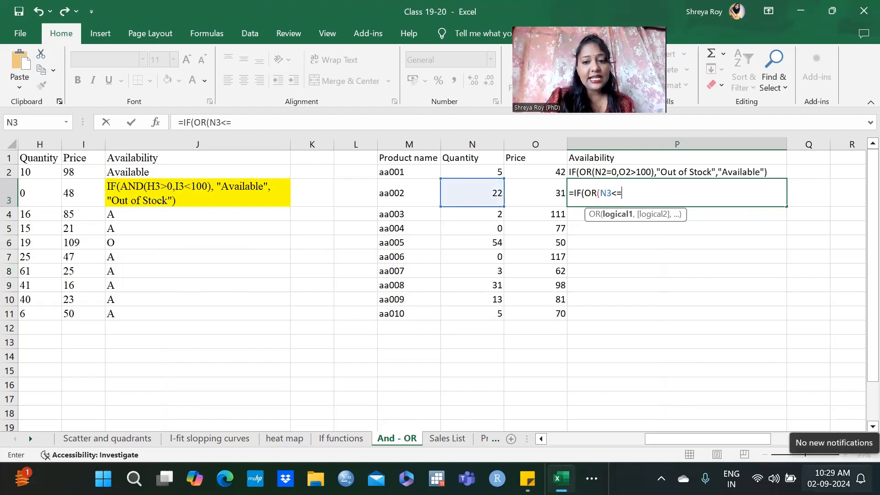
pyautogui.write('0')
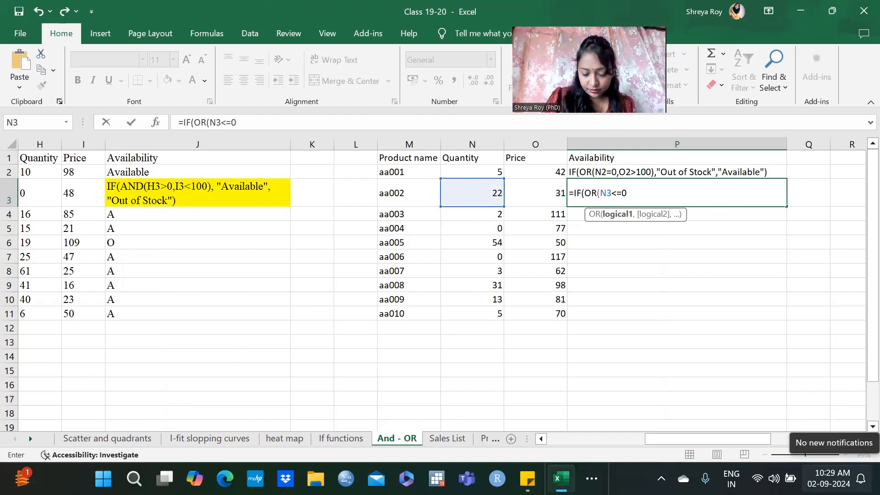
# Step: Add O3>100 as the second OR condition in P3 and return "Out of Stock" if true and "Available" if false
pyautogui.write(',')
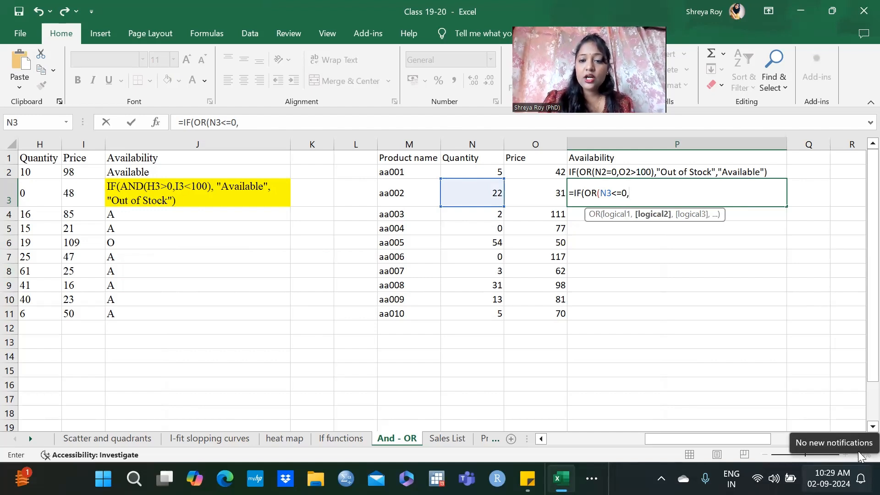
pyautogui.click(548, 191)
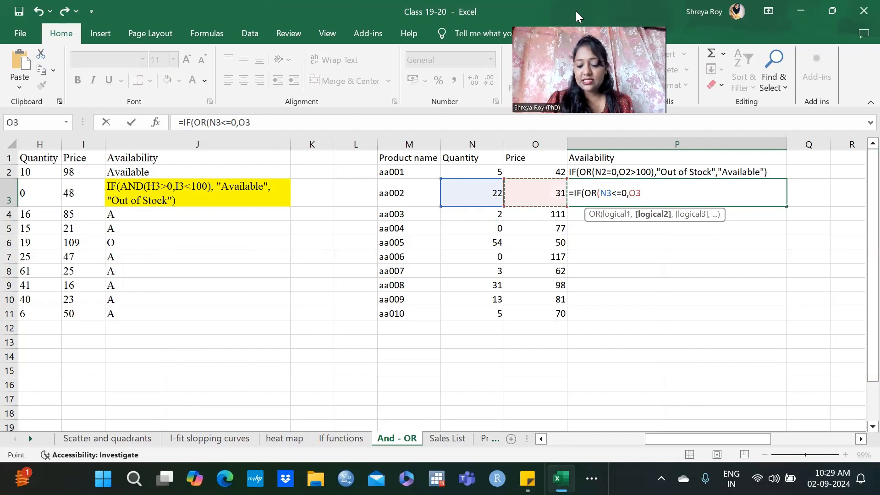
pyautogui.write('>100)')
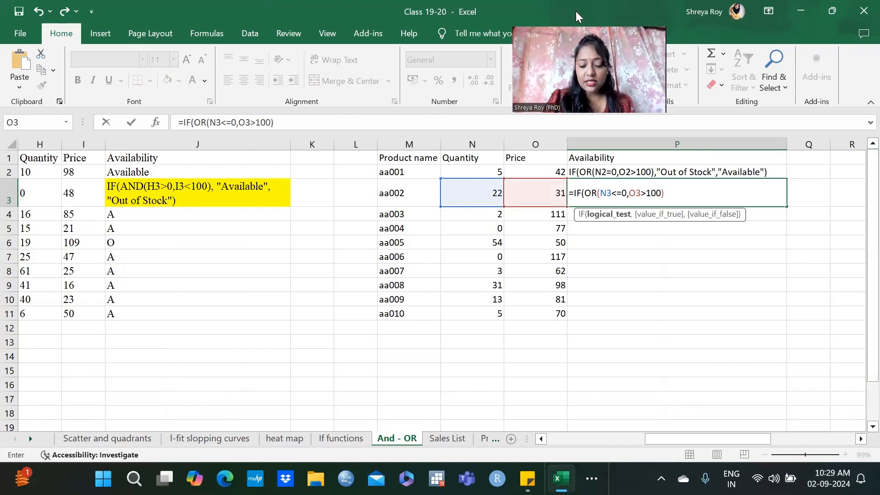
pyautogui.write(',"Out of Stock","Available")')
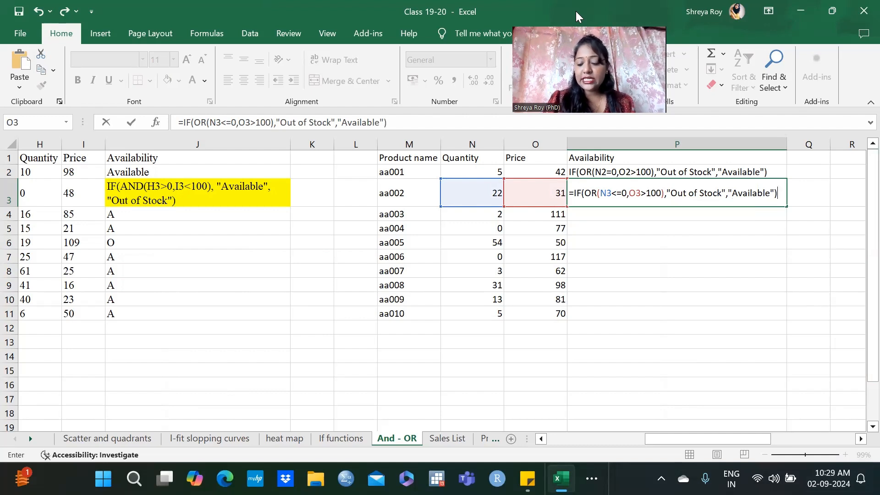
pyautogui.press('Return')
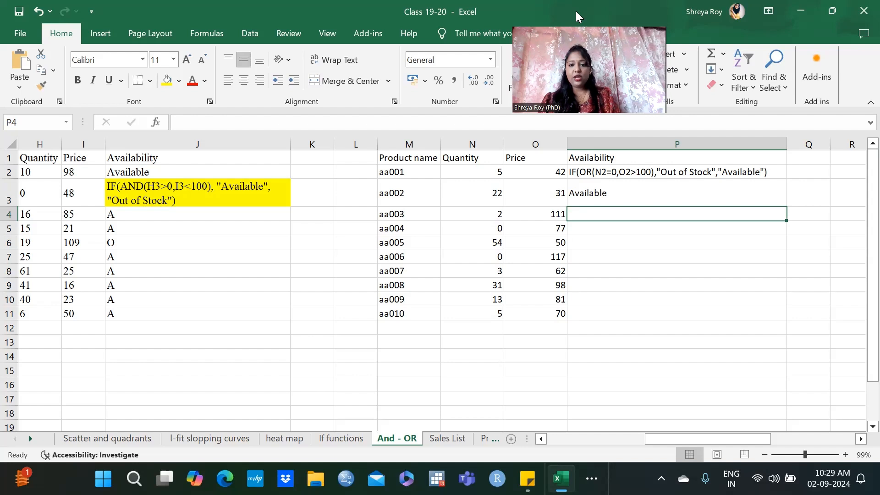
# Step: Begin an IF formula in P4 with a nested OR that tests N4=0 and O4>100
pyautogui.write('=')
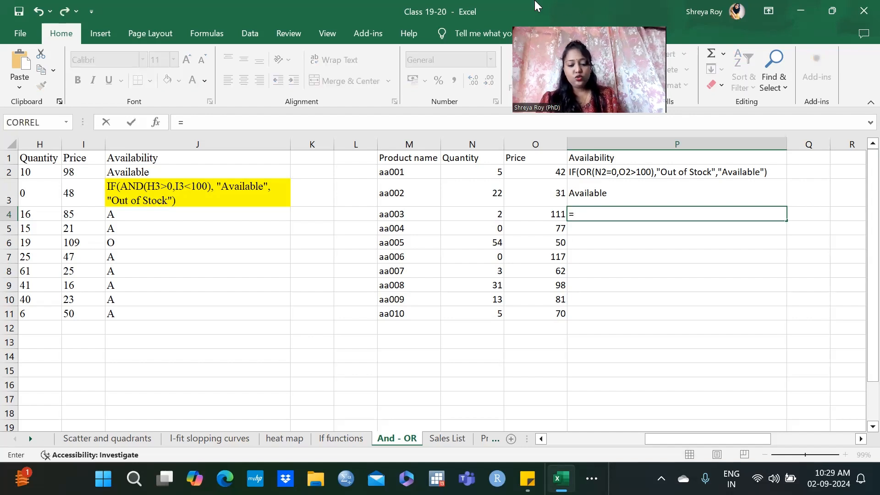
pyautogui.write('if')
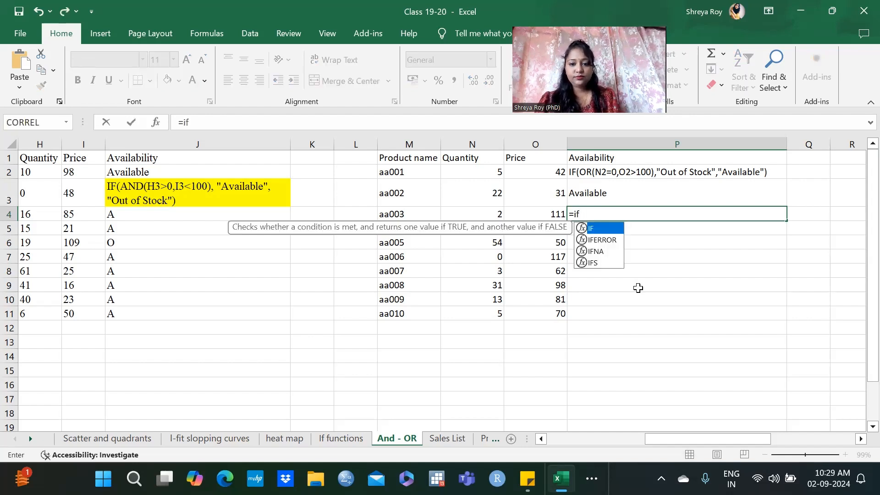
pyautogui.press('Tab')
pyautogui.write('OR')
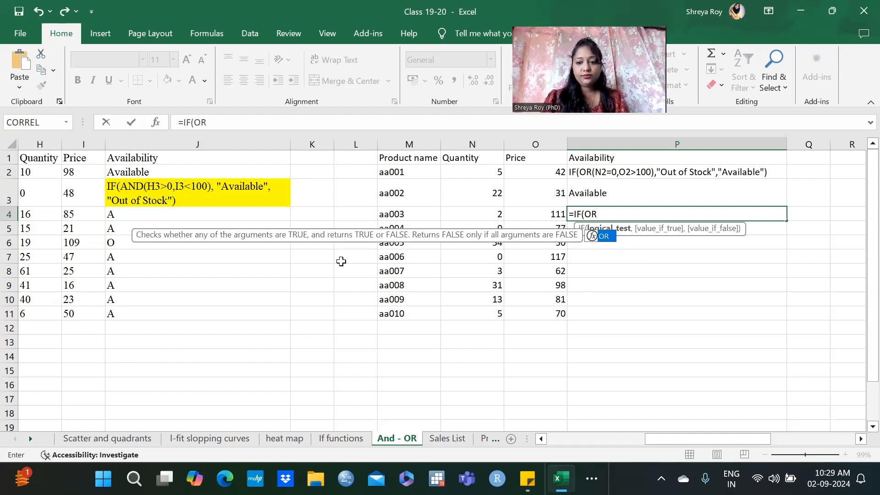
pyautogui.press('Tab')
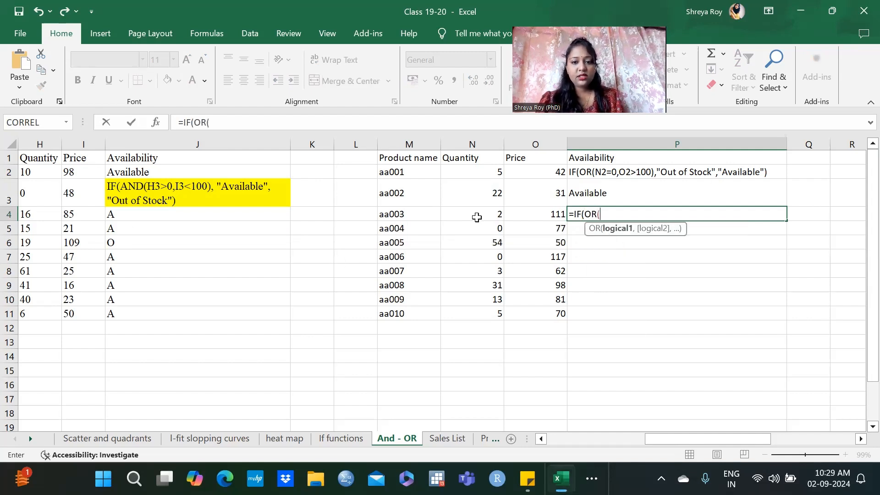
pyautogui.click(477, 219)
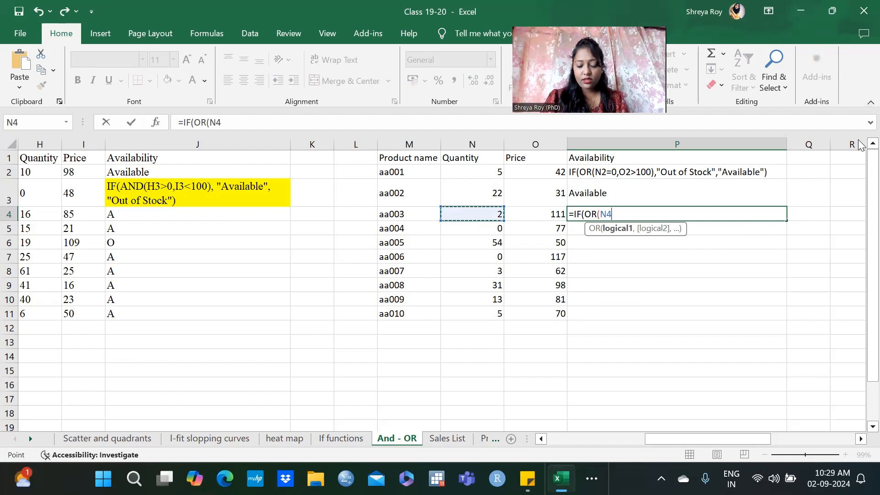
pyautogui.write('=0,')
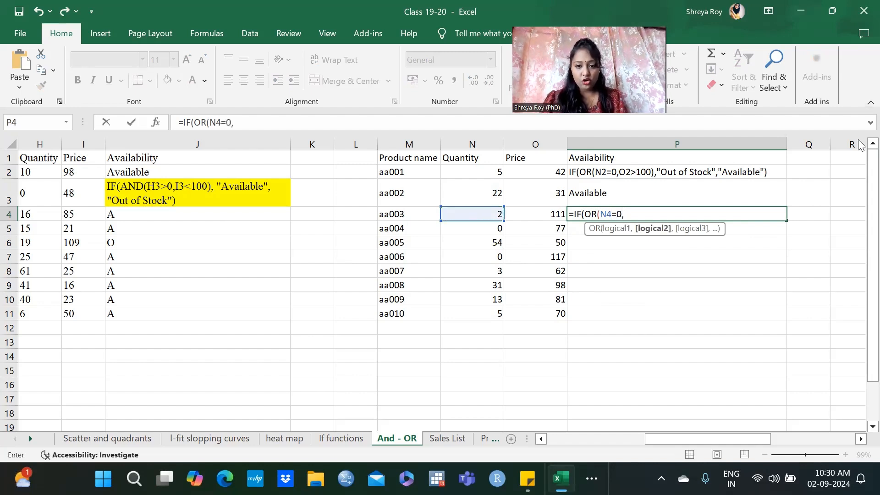
pyautogui.press('Left')
pyautogui.write('?')
pyautogui.press('BackSpace')
pyautogui.write('>100)')
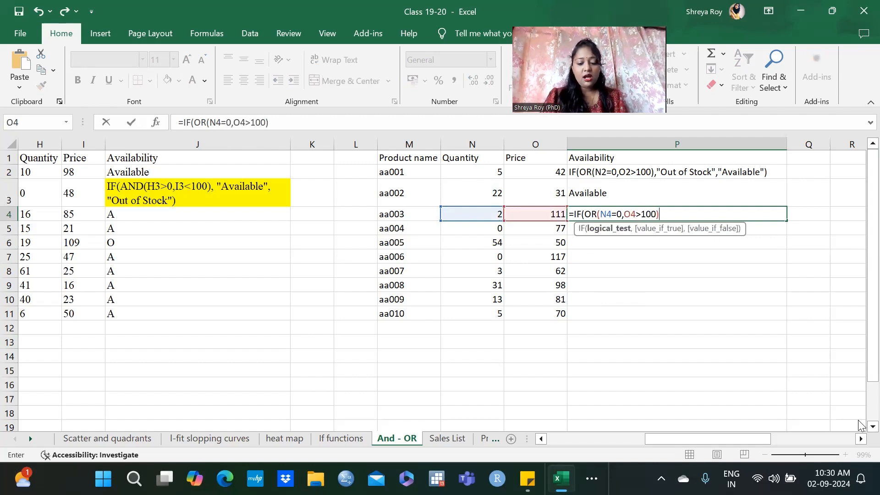
# Step: Finish the P4 formula with "O" if true and "A" if false, and fill it down through P11
pyautogui.write(',')
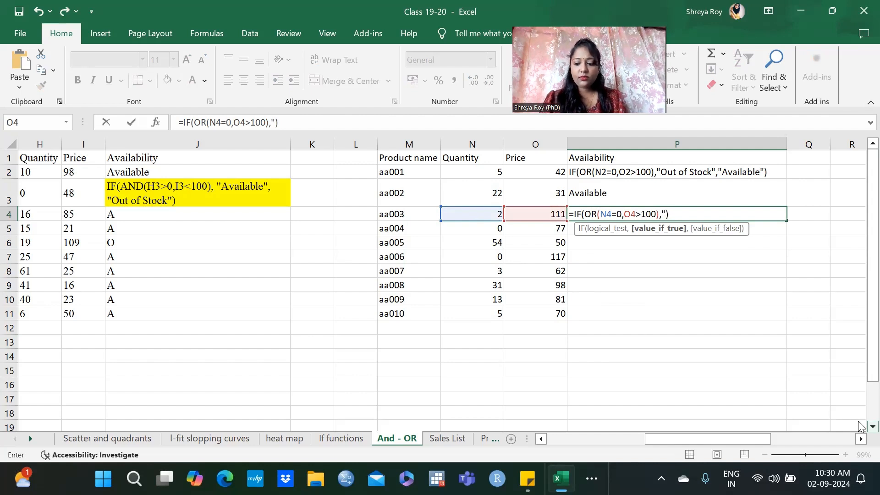
pyautogui.write('"O","A')
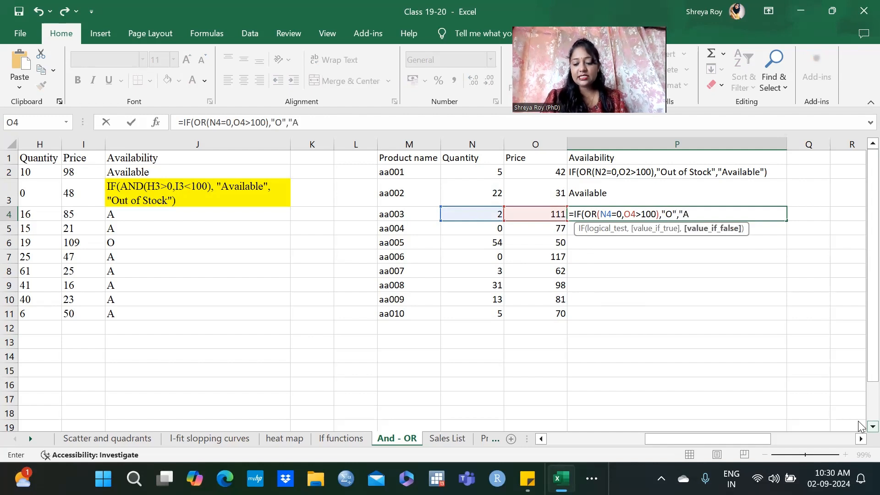
pyautogui.write('")')
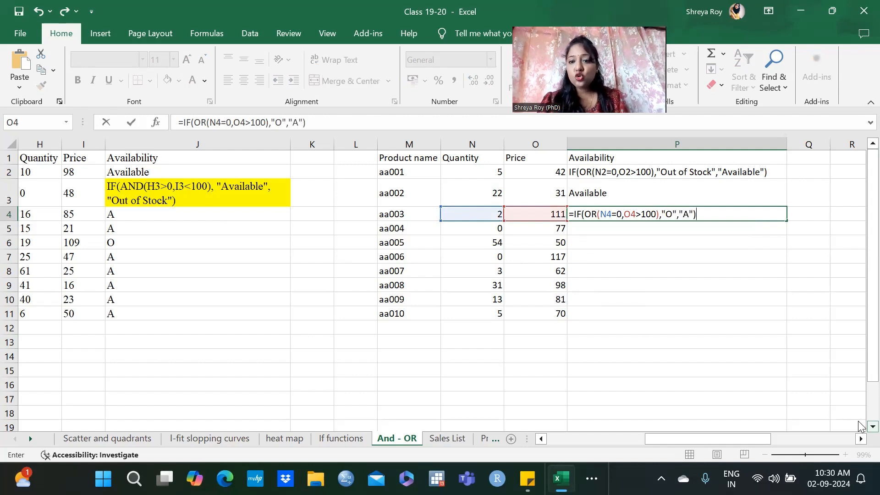
pyautogui.press('Return')
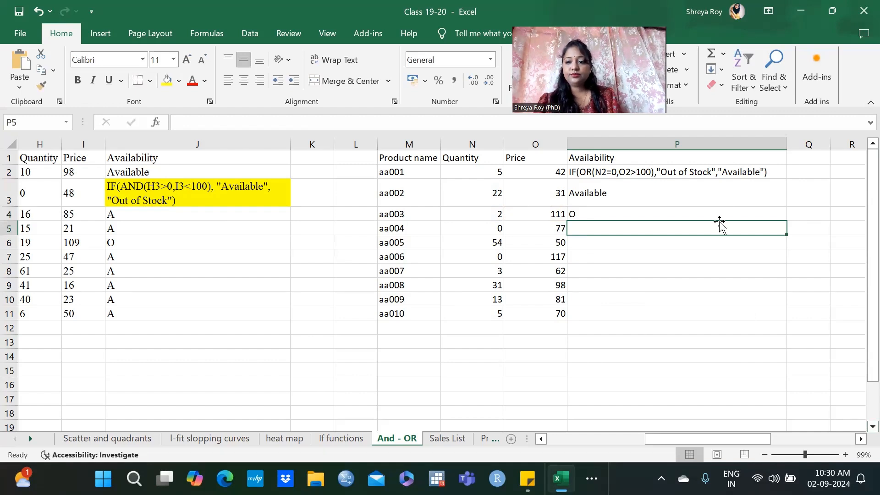
pyautogui.press('Up')
pyautogui.doubleClick(786, 221)
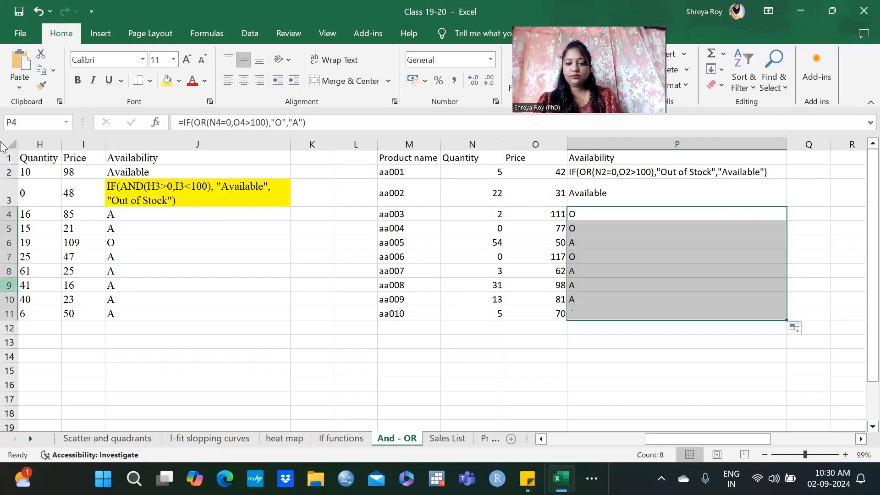
pyautogui.click(377, 301)
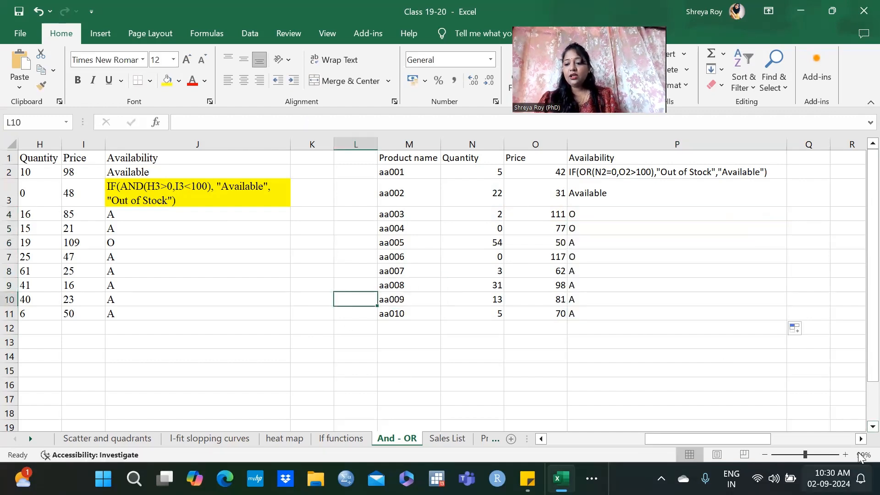
# Step: Examine the student table's Maths and Science marks and the sample IF with OR formula in its Overall Status column
pyautogui.click(861, 439)
pyautogui.click(860, 439)
pyautogui.click(861, 438)
pyautogui.click(861, 438)
pyautogui.click(594, 341)
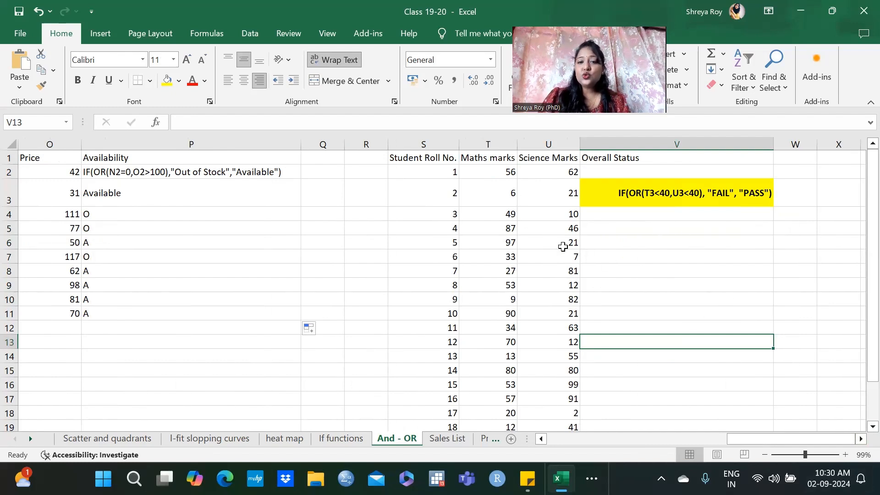
pyautogui.click(509, 192)
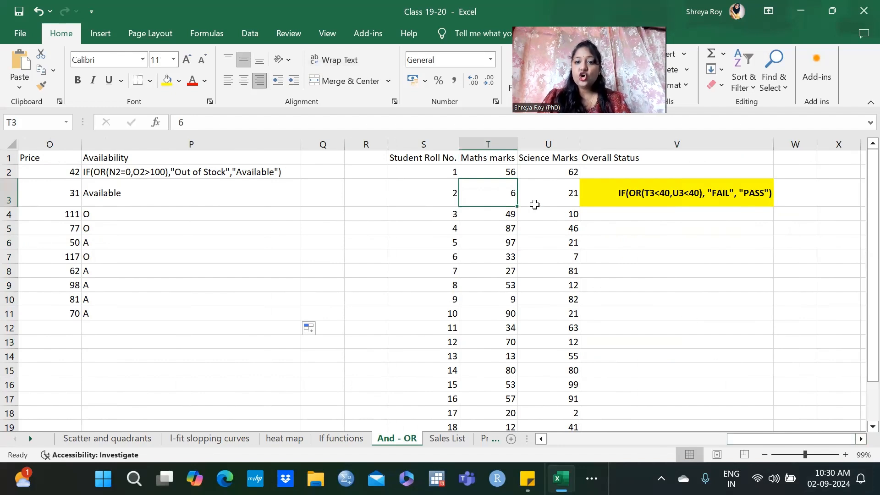
pyautogui.click(549, 187)
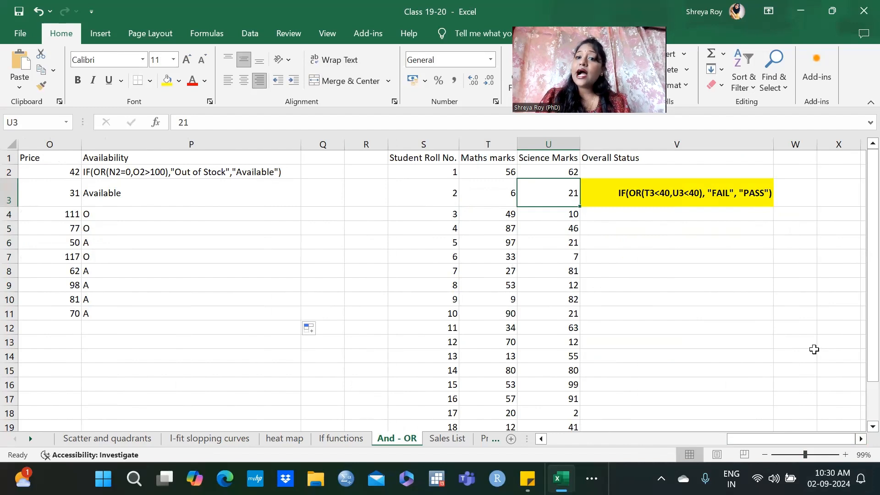
# Step: Begin an IF formula in V2 with a nested OR whose first condition tests T2<40
pyautogui.click(609, 173)
pyautogui.write('=')
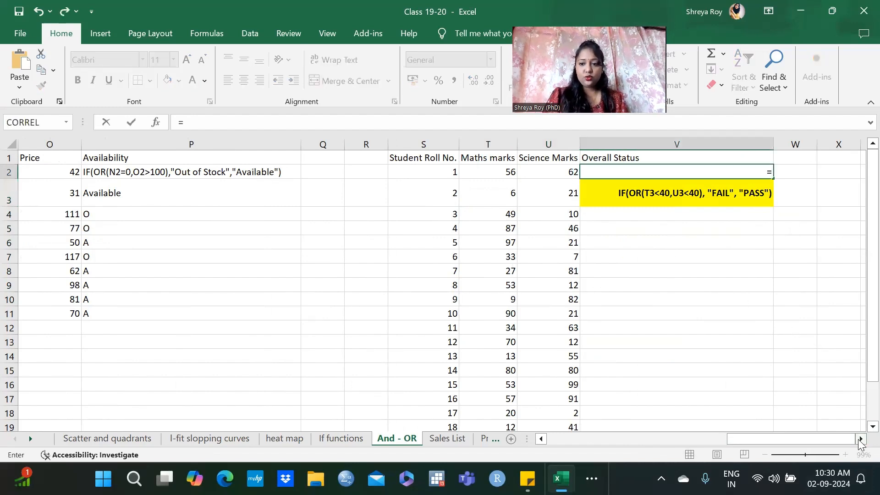
pyautogui.write('if')
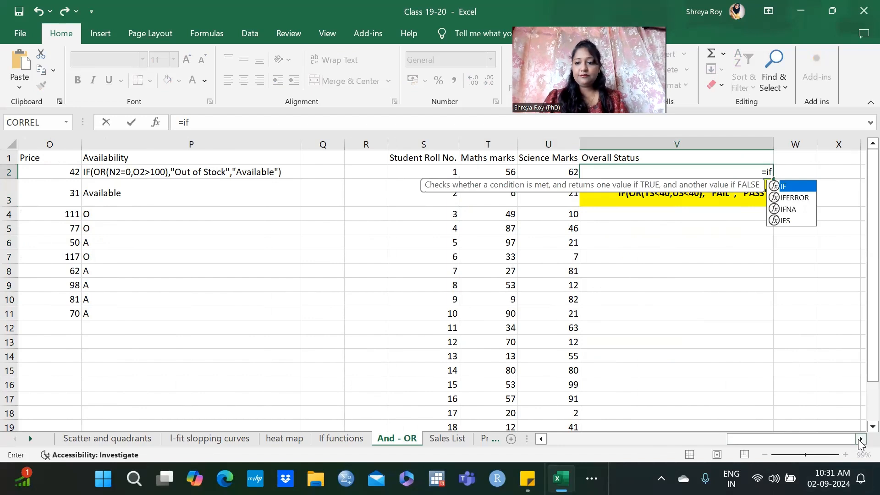
pyautogui.doubleClick(799, 185)
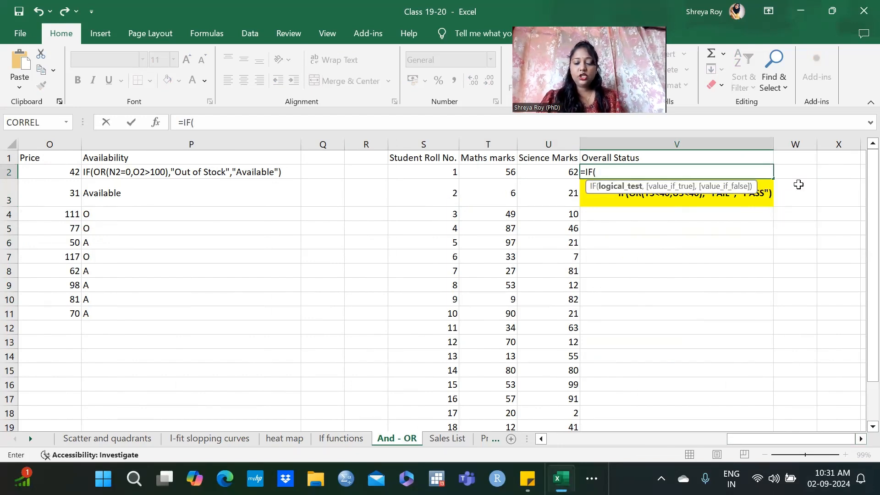
pyautogui.write('or')
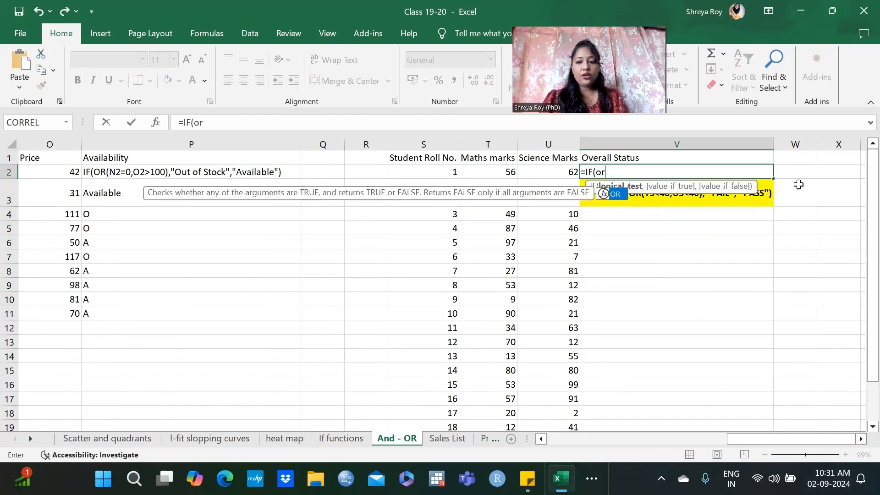
pyautogui.doubleClick(621, 195)
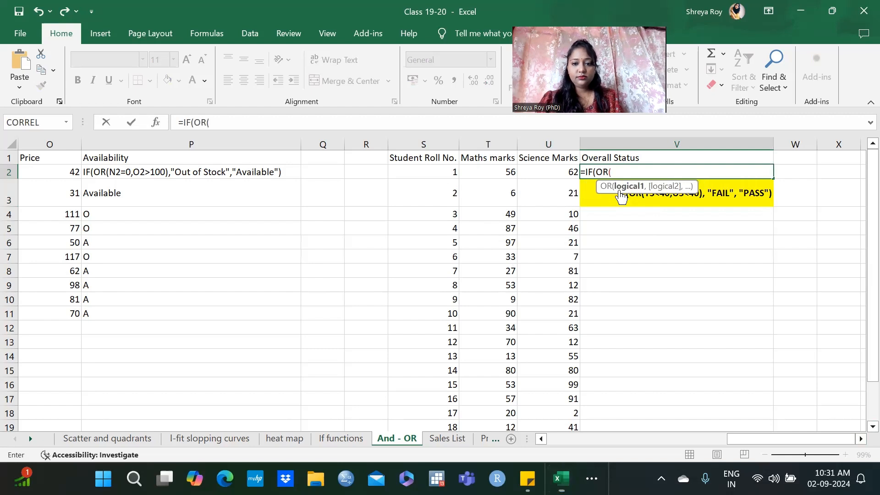
pyautogui.click(485, 173)
pyautogui.write('<')
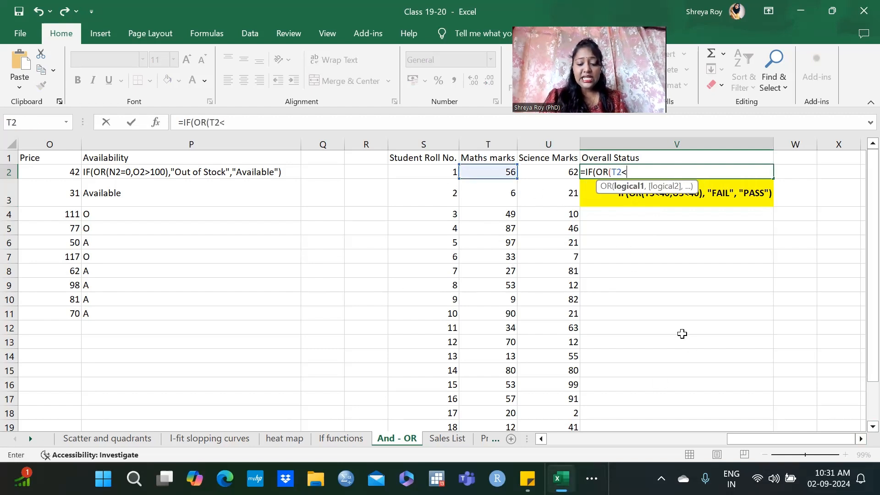
pyautogui.write('40')
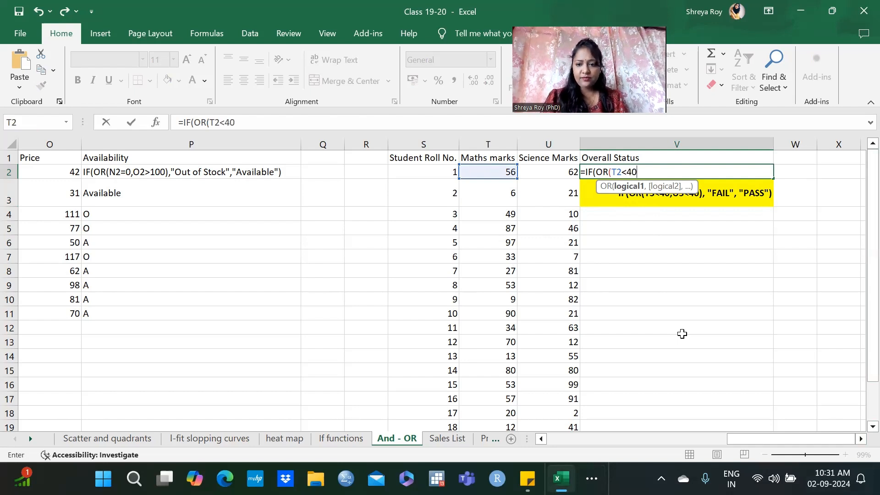
pyautogui.write(',')
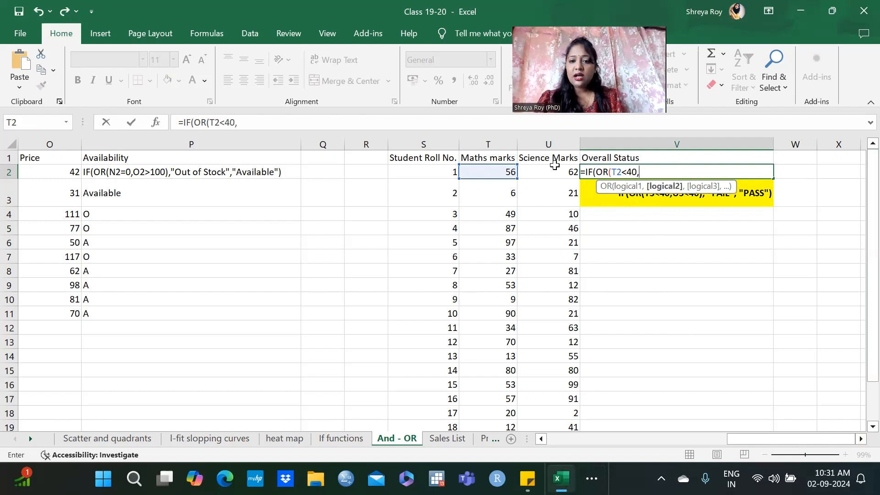
# Step: Add U2<40 as the second OR condition in V2 and return "Fail" if true and "Pass" if false
pyautogui.click(555, 170)
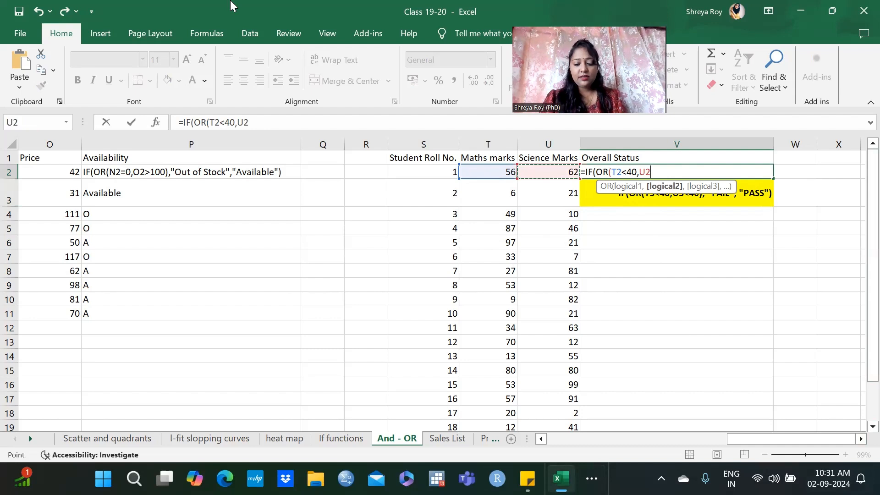
pyautogui.write('<40')
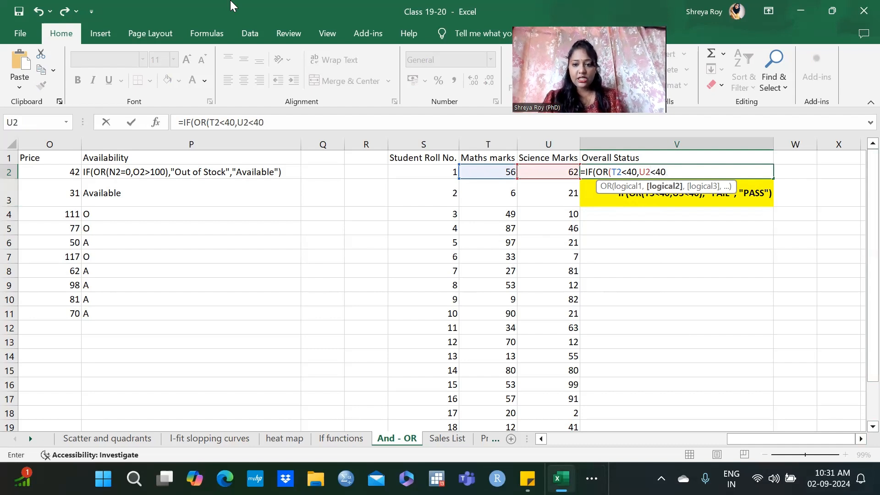
pyautogui.write(')')
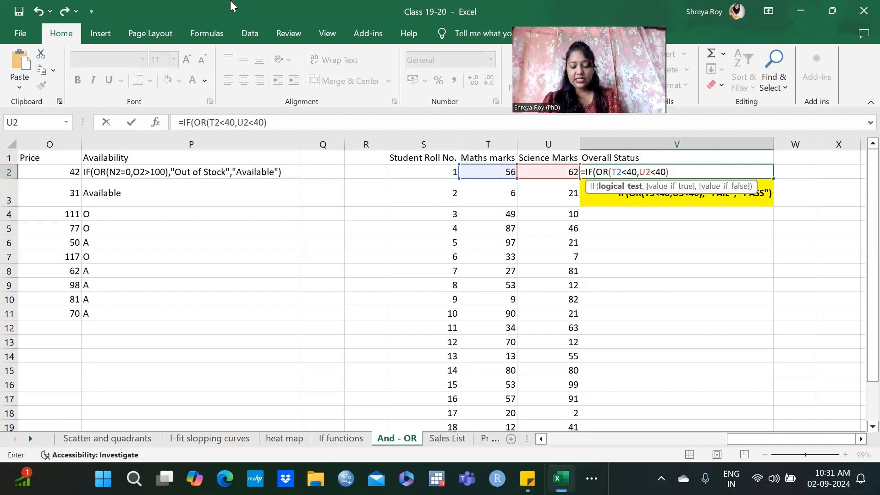
pyautogui.write(',"')
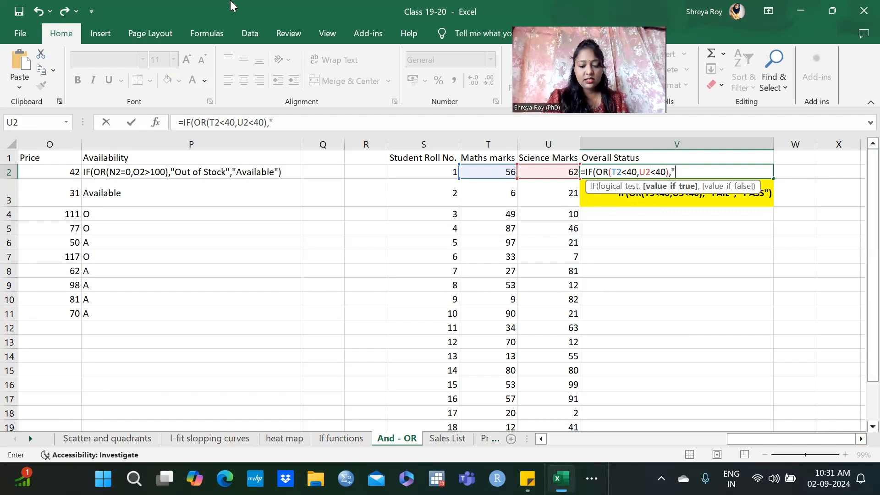
pyautogui.write('Fail","P')
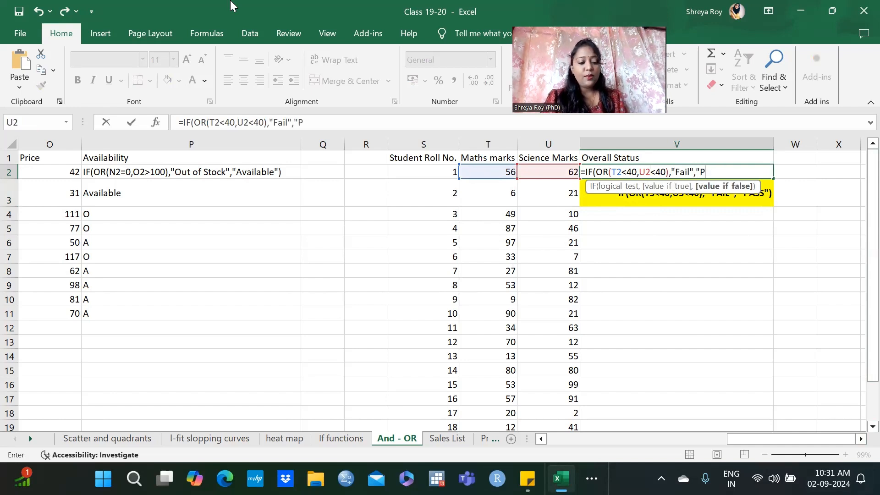
pyautogui.write('ass")')
pyautogui.press('Return')
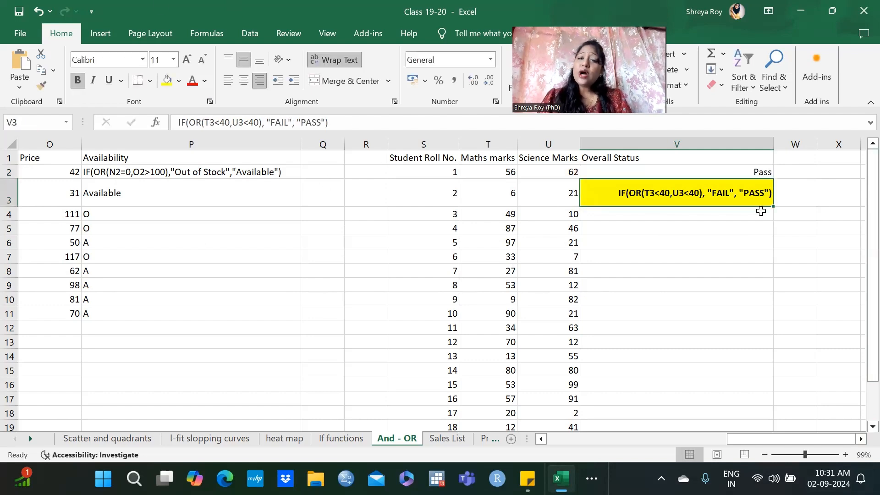
# Step: Compare the Pass/Fail formulas in W3, W4 and W5 of the If functions sheet with the V2 formula on the And - OR sheet
pyautogui.click(326, 437)
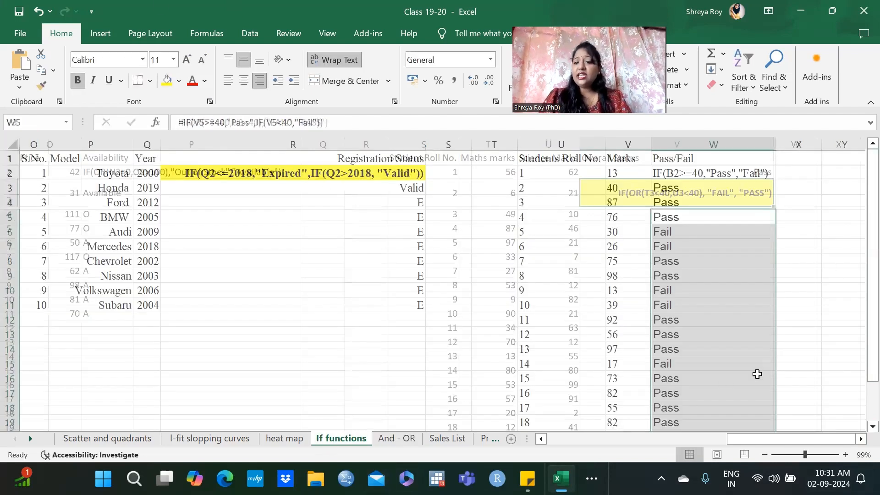
pyautogui.click(670, 188)
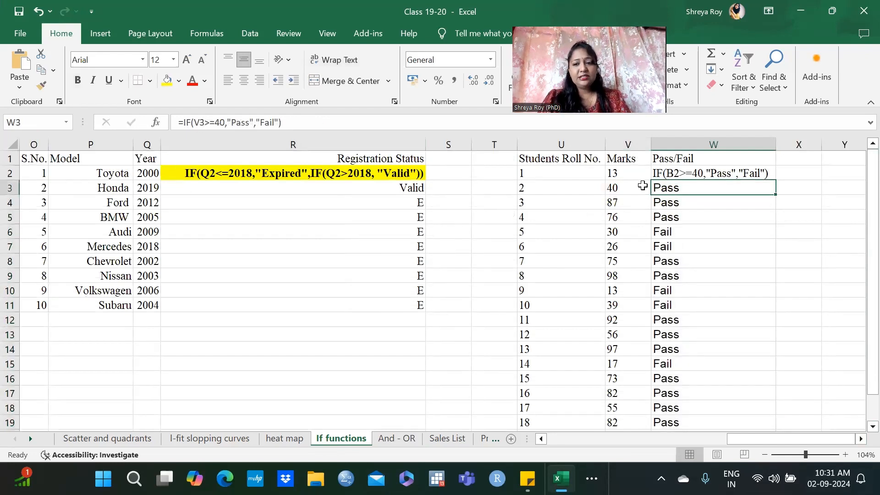
pyautogui.click(673, 202)
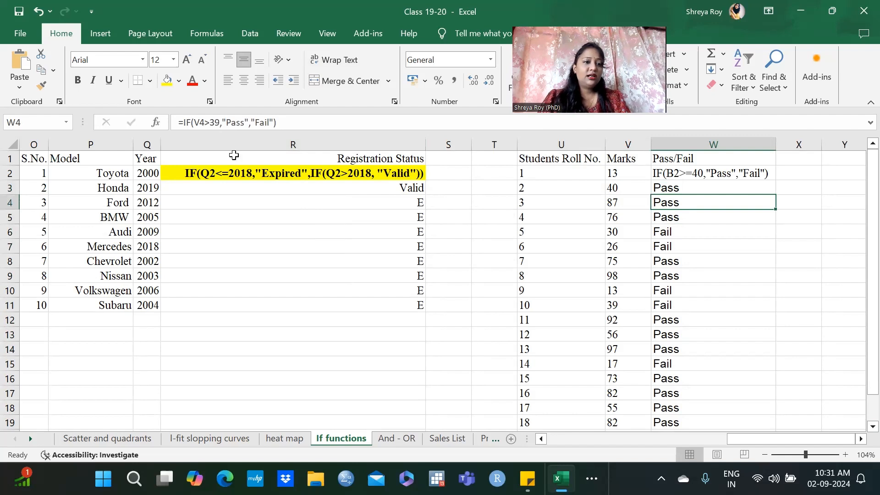
pyautogui.click(215, 123)
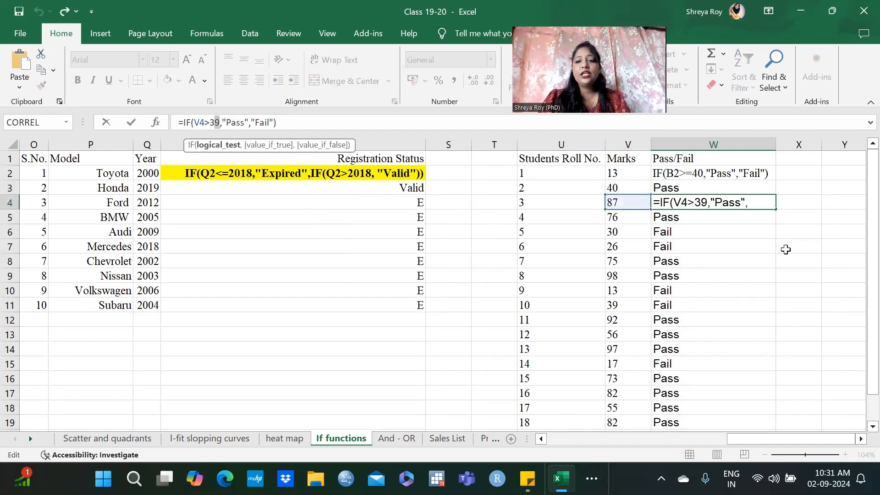
pyautogui.click(677, 219)
pyautogui.moveTo(256, 123); pyautogui.dragTo(325, 125)
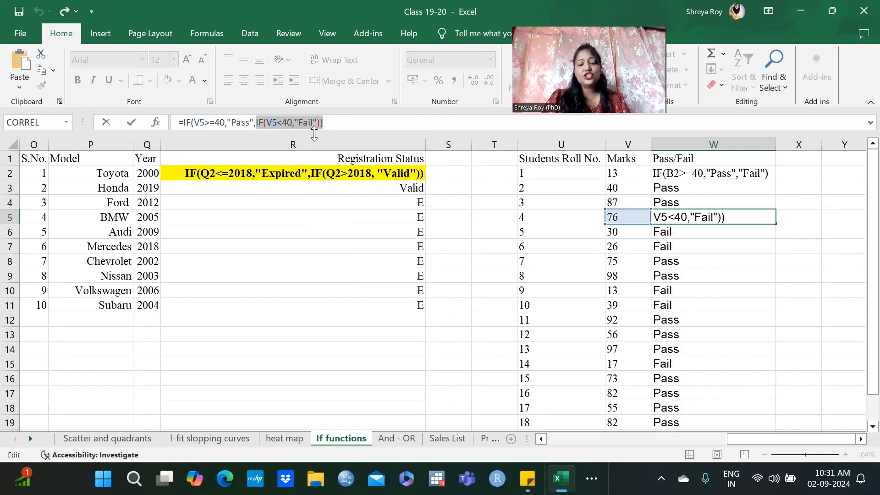
pyautogui.hotkey('ctrl', 'pagedown')
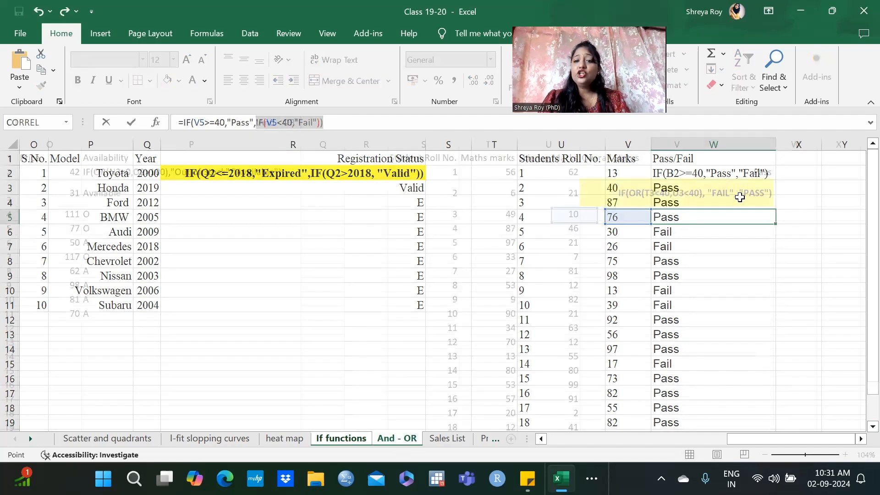
pyautogui.press('Escape')
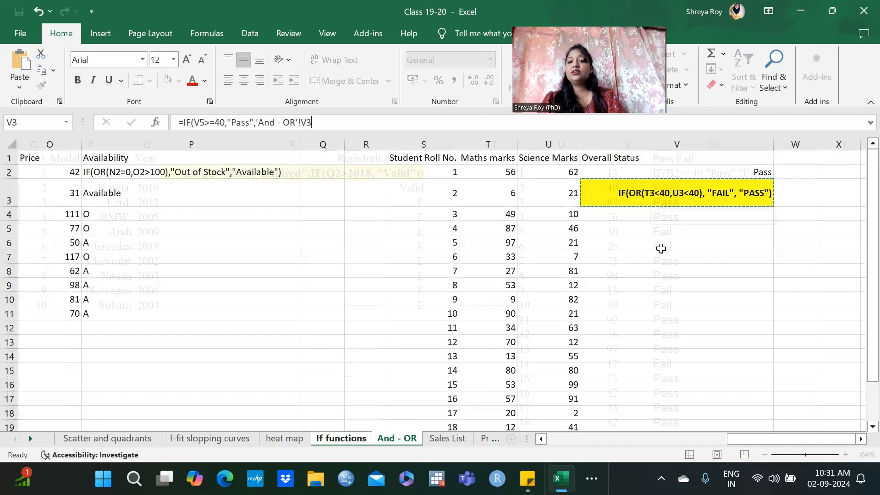
pyautogui.click(395, 438)
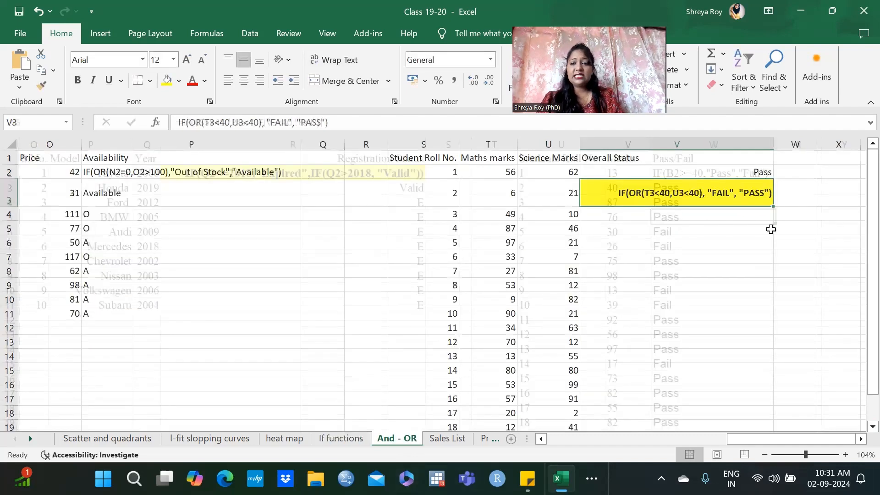
pyautogui.click(729, 171)
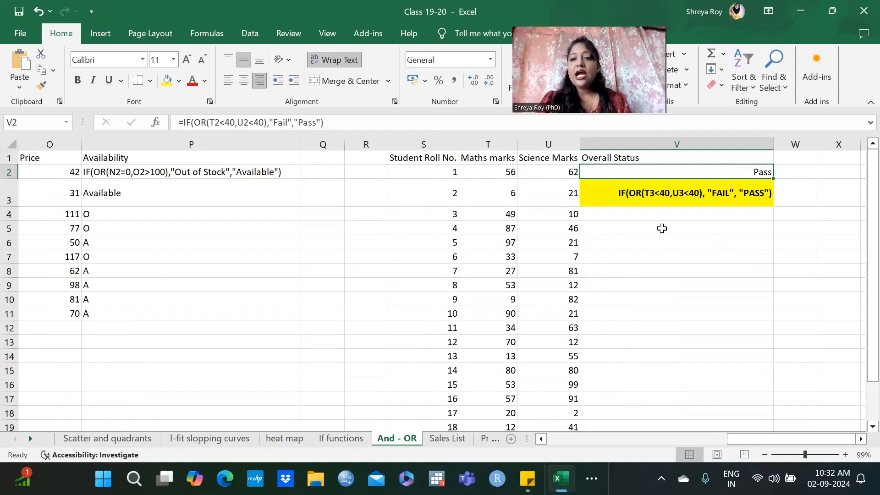
# Step: Begin an IF formula in V4 with a nested OR whose first condition tests T4<=39
pyautogui.click(649, 213)
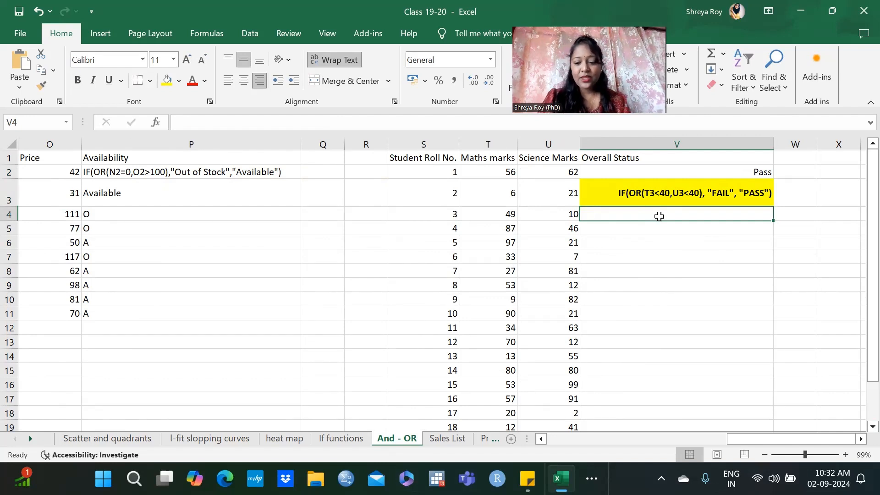
pyautogui.write('=IF(')
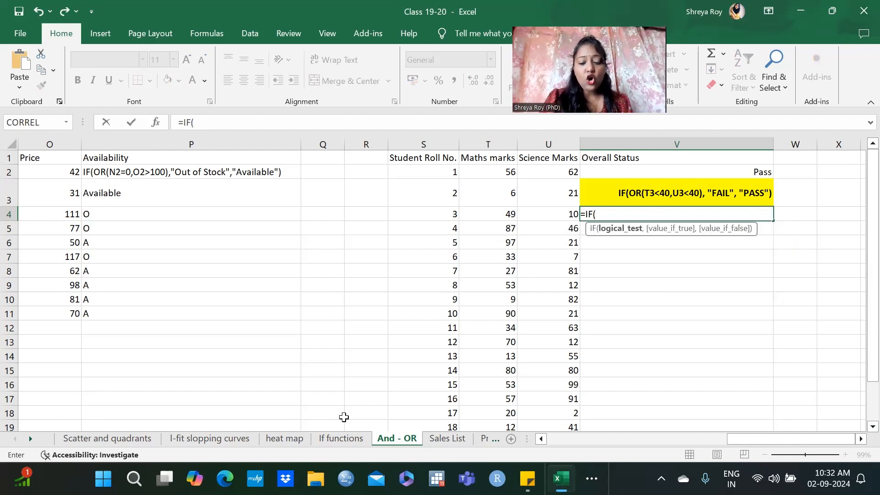
pyautogui.write('Or')
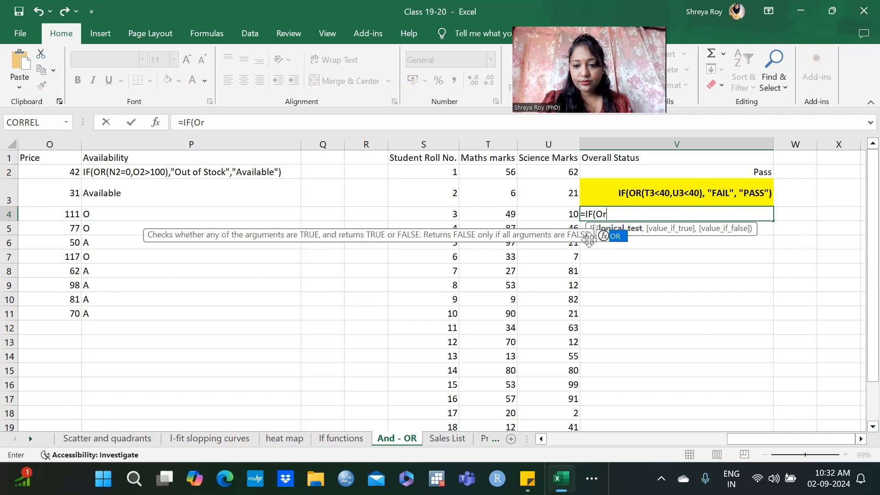
pyautogui.doubleClick(616, 236)
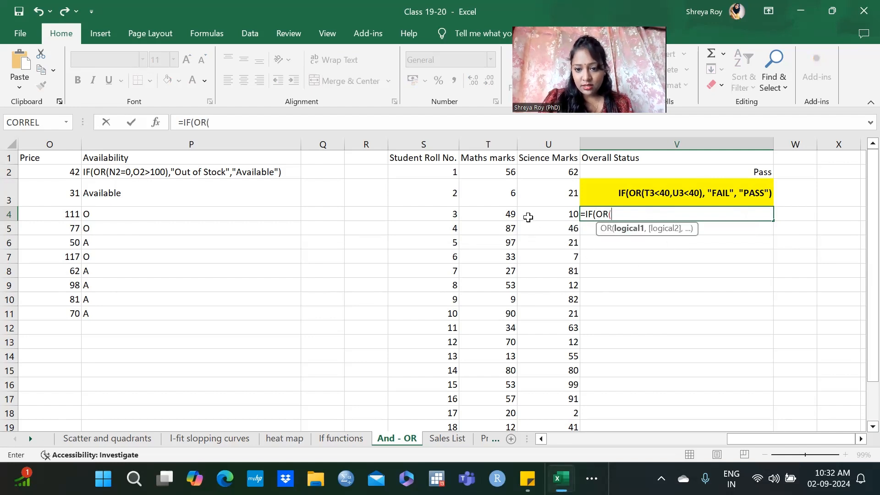
pyautogui.click(498, 212)
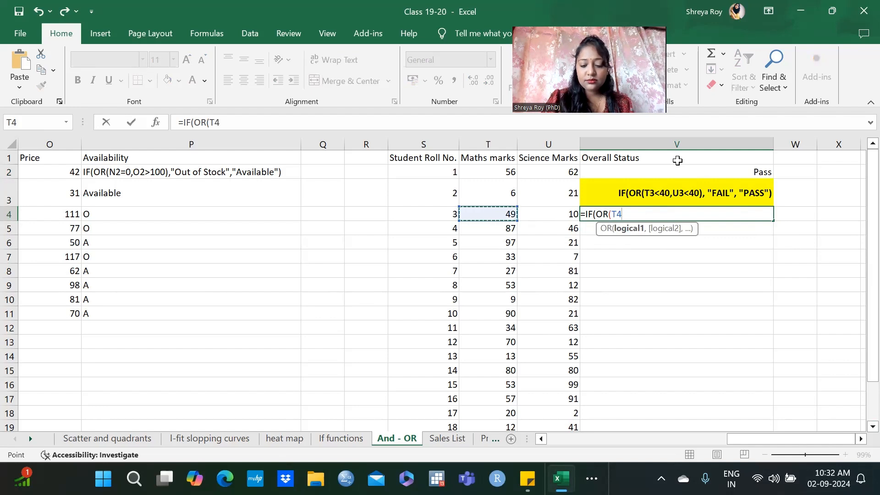
pyautogui.write('<')
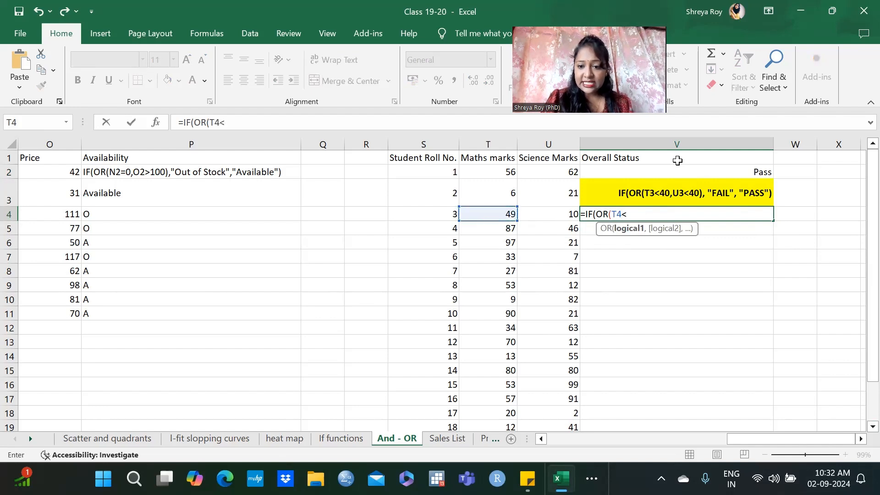
pyautogui.write('40')
pyautogui.press('BackSpace')
pyautogui.press('BackSpace')
pyautogui.press('BackSpace')
pyautogui.write('<=39')
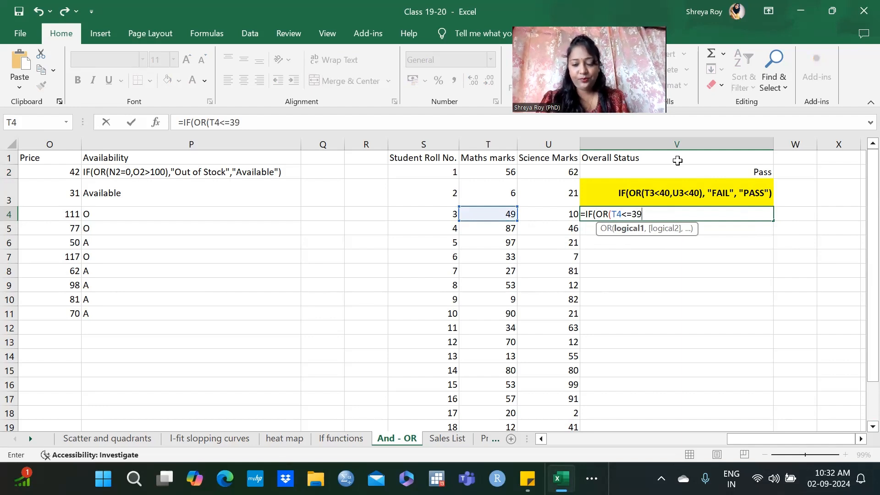
pyautogui.write(',')
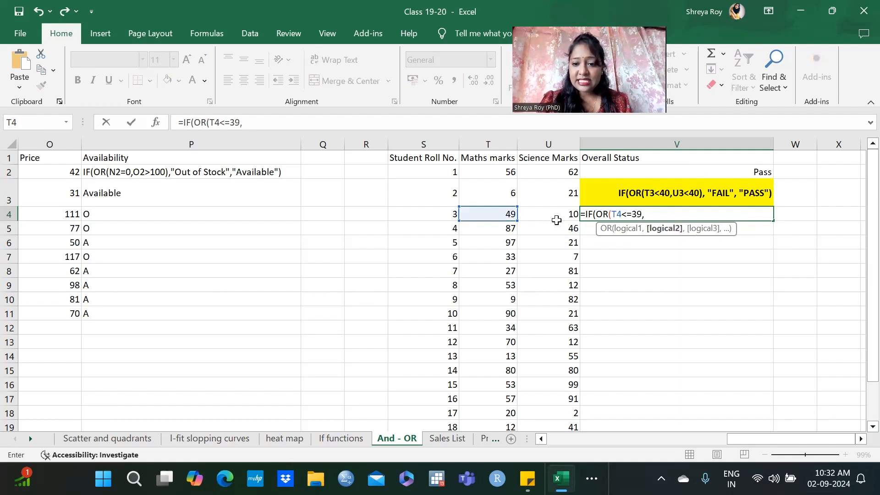
# Step: Add U4<=39 as the second OR condition in V4 and return "Fail" if true and "Pass" if false
pyautogui.click(556, 220)
pyautogui.write('<=39')
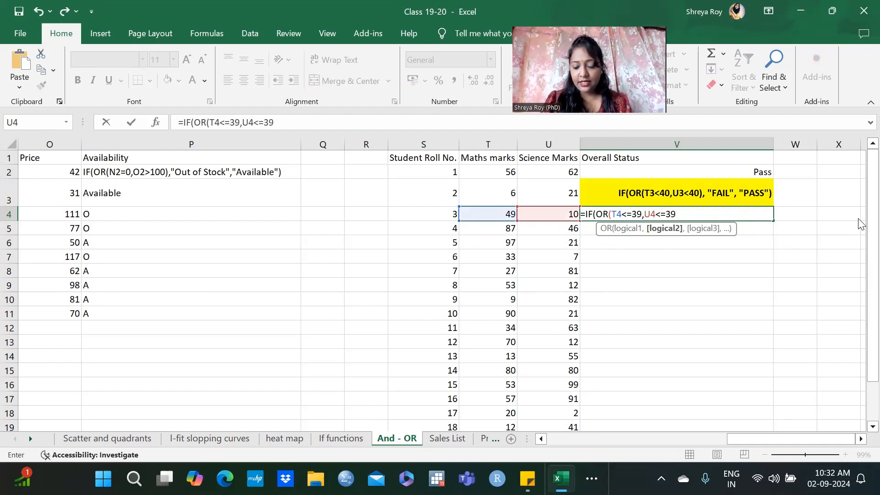
pyautogui.write('),')
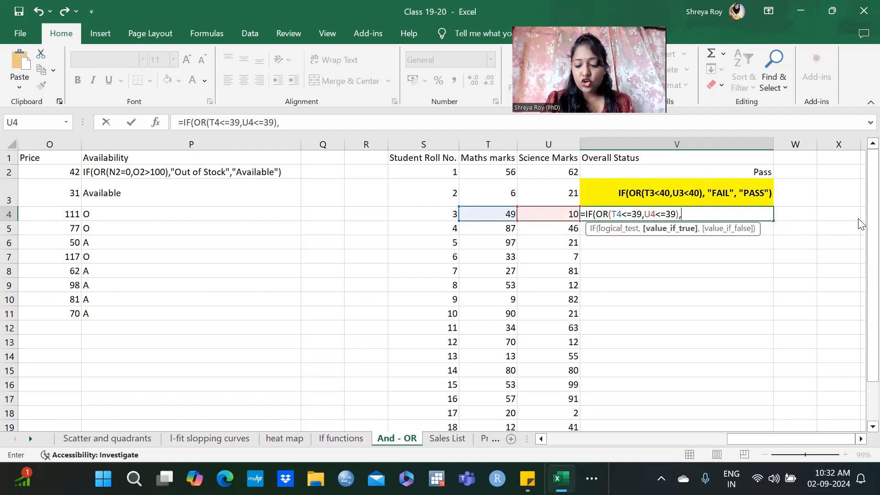
pyautogui.write('"Fail",')
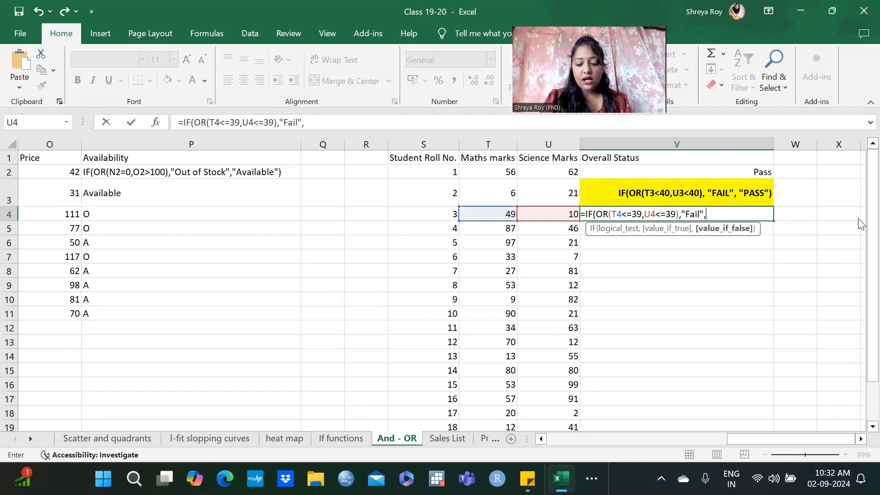
pyautogui.write('"Pass')
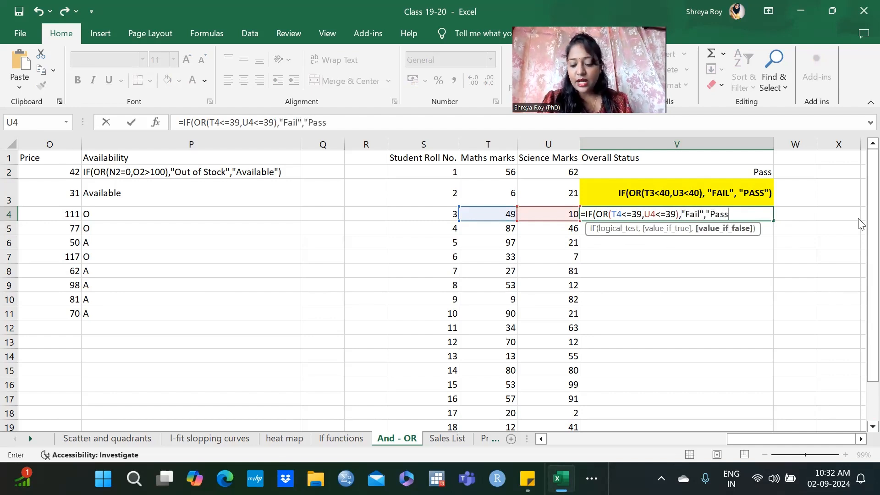
pyautogui.write('")')
pyautogui.press('Return')
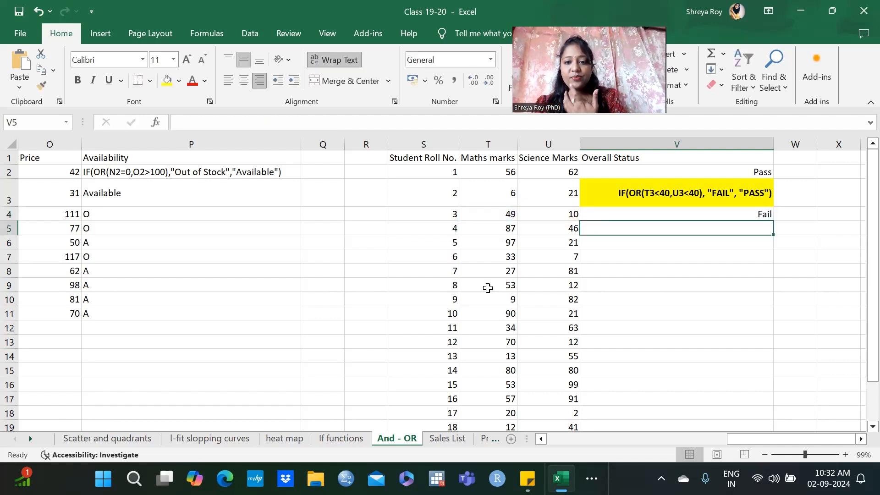
# Step: Fill the V4 pass/fail formula down the Overall Status column for the remaining students
pyautogui.click(536, 217)
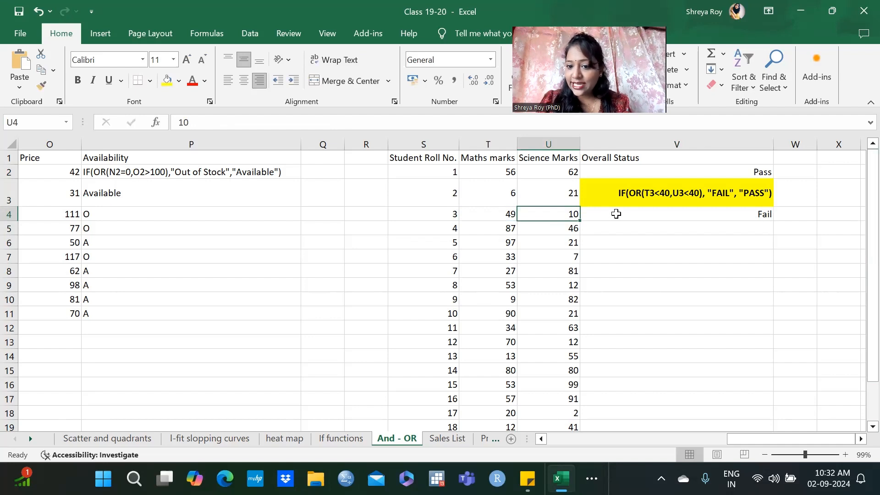
pyautogui.click(759, 212)
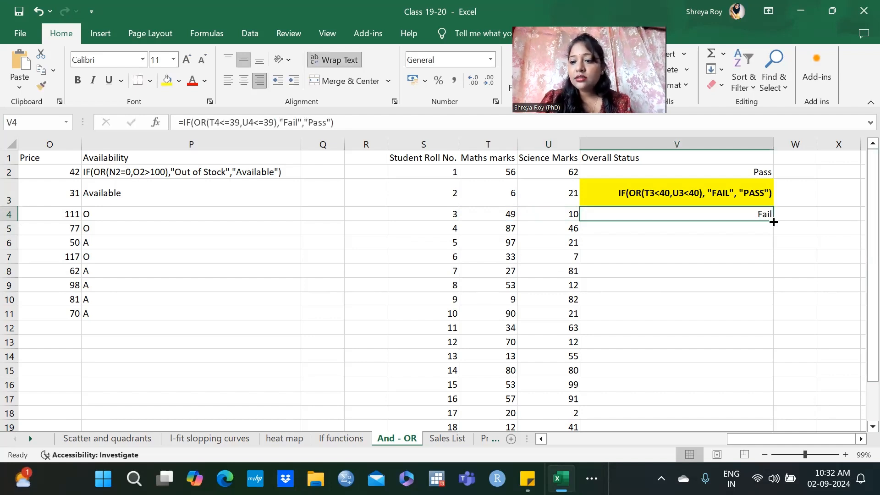
pyautogui.doubleClick(774, 221)
# Step: Check the Overall Status results in rows 5 to 7 against the students' Maths and Science marks
pyautogui.click(686, 225)
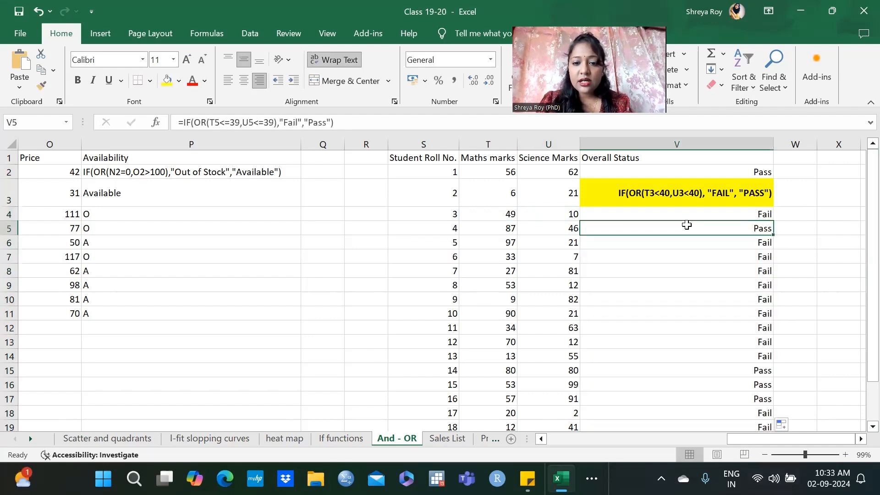
pyautogui.moveTo(478, 229); pyautogui.dragTo(537, 229)
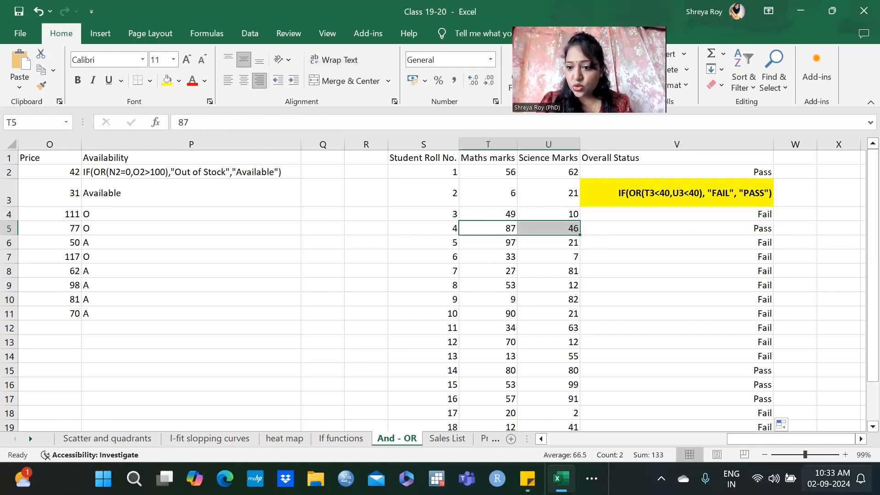
pyautogui.click(743, 242)
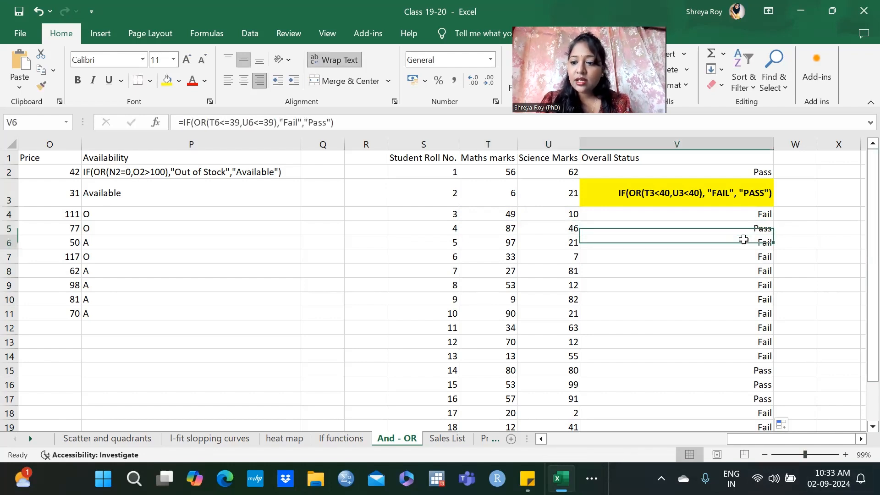
pyautogui.moveTo(572, 248); pyautogui.dragTo(571, 257)
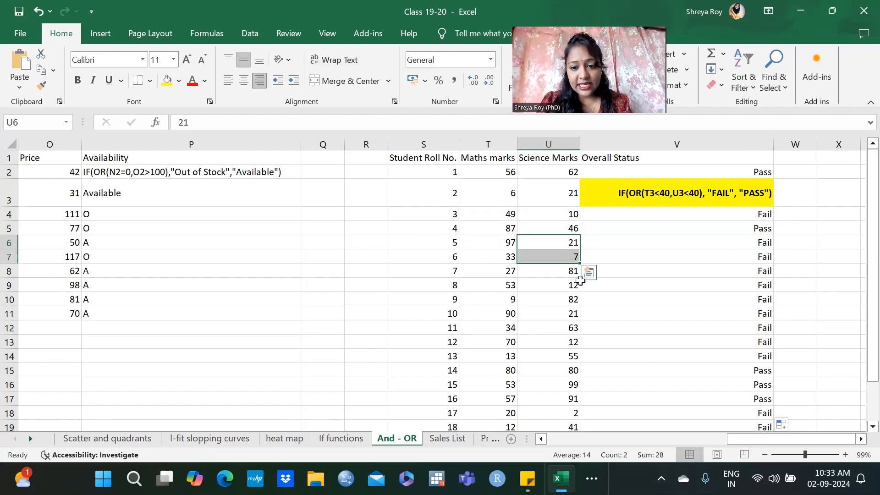
pyautogui.click(572, 243)
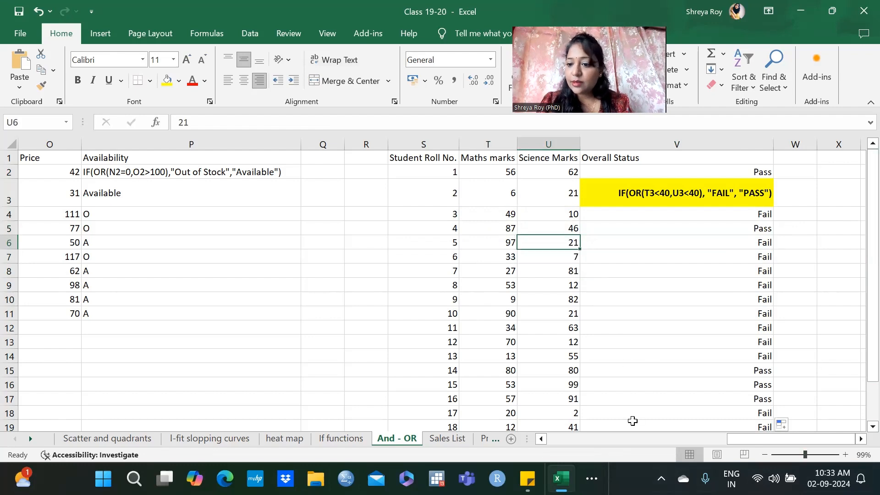
pyautogui.click(761, 257)
pyautogui.moveTo(495, 256); pyautogui.dragTo(564, 258)
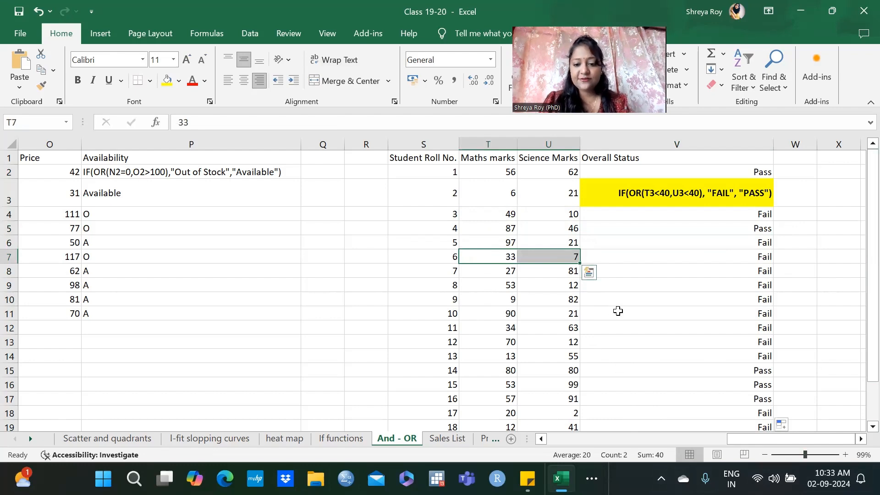